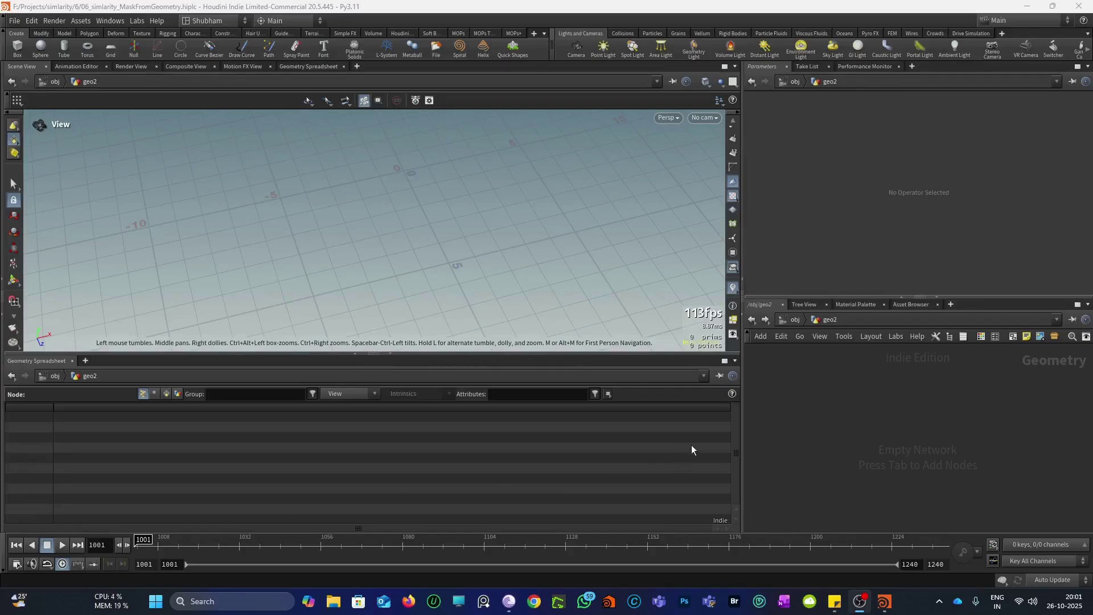
# Step: Add a Grid node to the empty geometry network and set its size to 23.6 by 23.6
pyautogui.press('Tab')
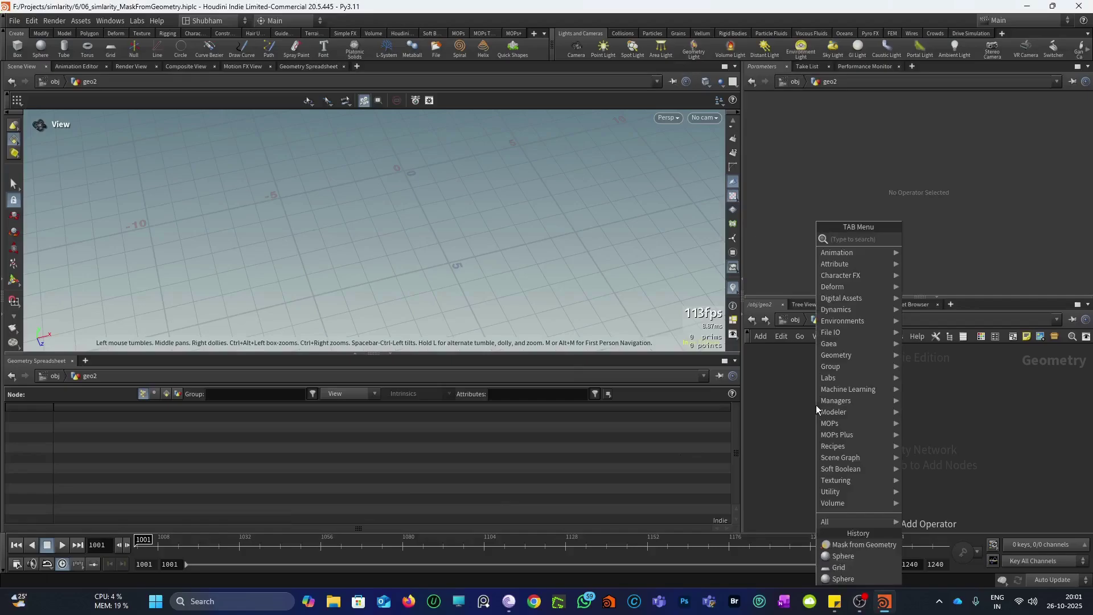
pyautogui.write('grid')
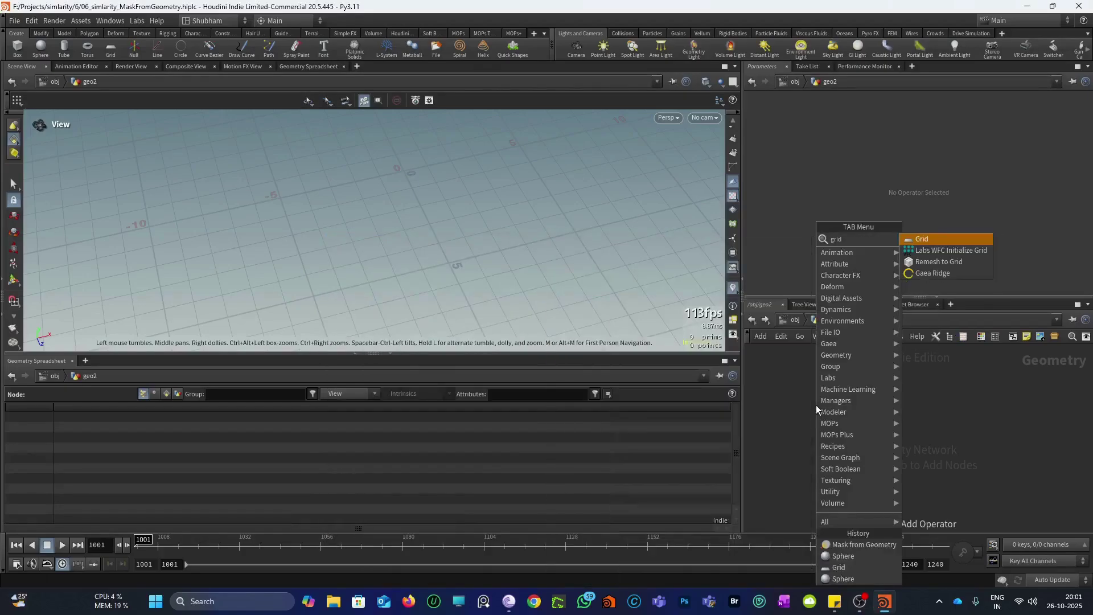
pyautogui.click(921, 239)
pyautogui.click(839, 392)
pyautogui.moveTo(512, 244); pyautogui.dragTo(492, 263)
pyautogui.moveTo(791, 155); pyautogui.dragTo(848, 156, button='middle')
pyautogui.moveTo(312, 197); pyautogui.dragTo(178, 302, button='right')
pyautogui.moveTo(178, 302); pyautogui.dragTo(273, 263)
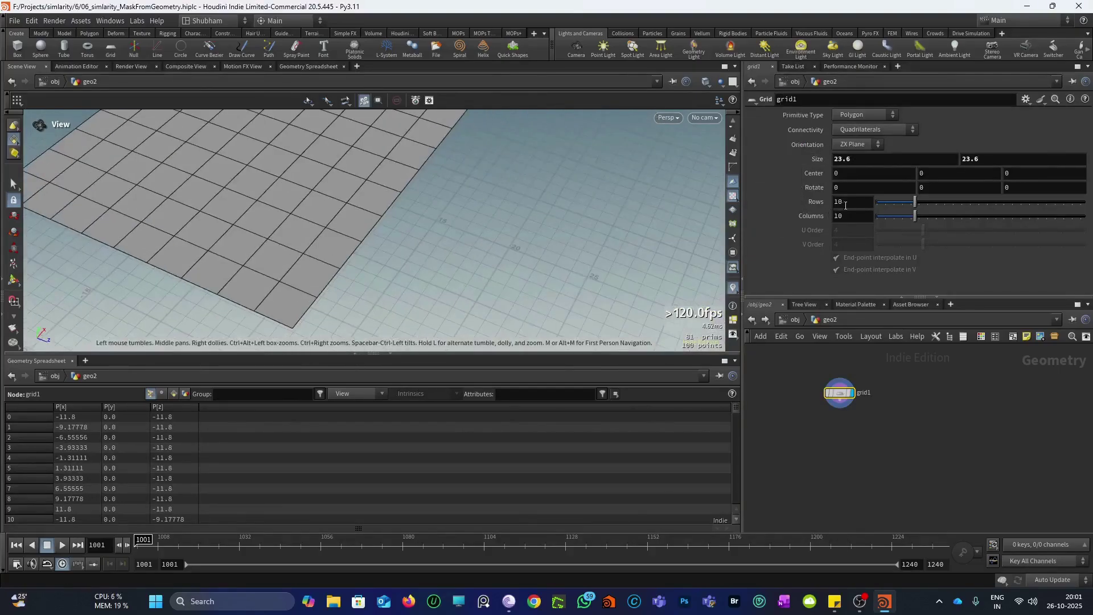
# Step: Set the grid's rows and columns to 15 each
pyautogui.moveTo(845, 203); pyautogui.dragTo(808, 195)
pyautogui.write('15')
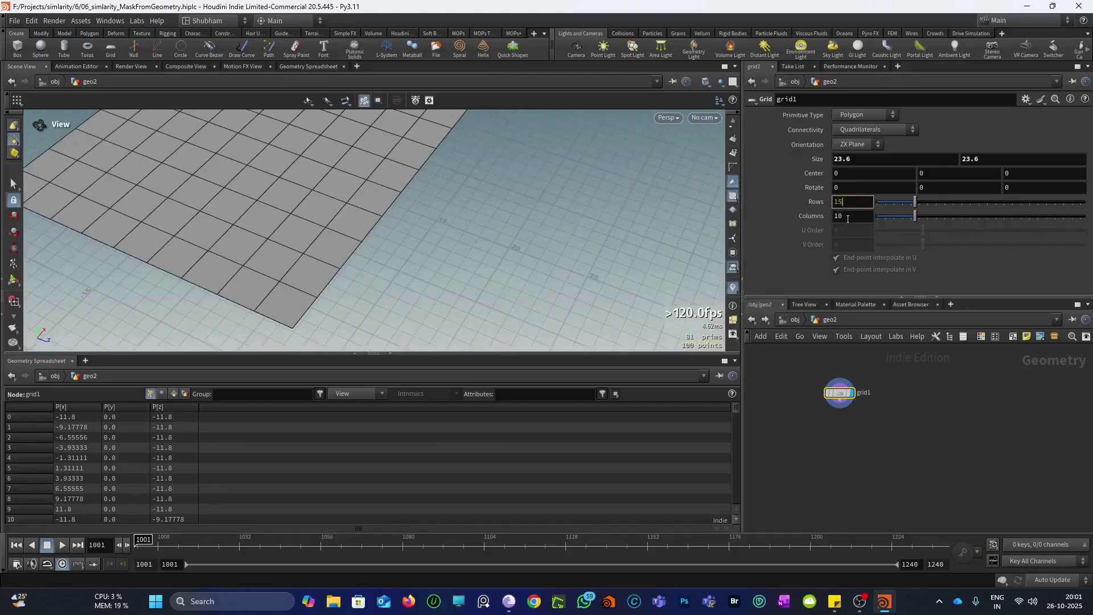
pyautogui.press('Tab')
pyautogui.write('15')
pyautogui.press('Return')
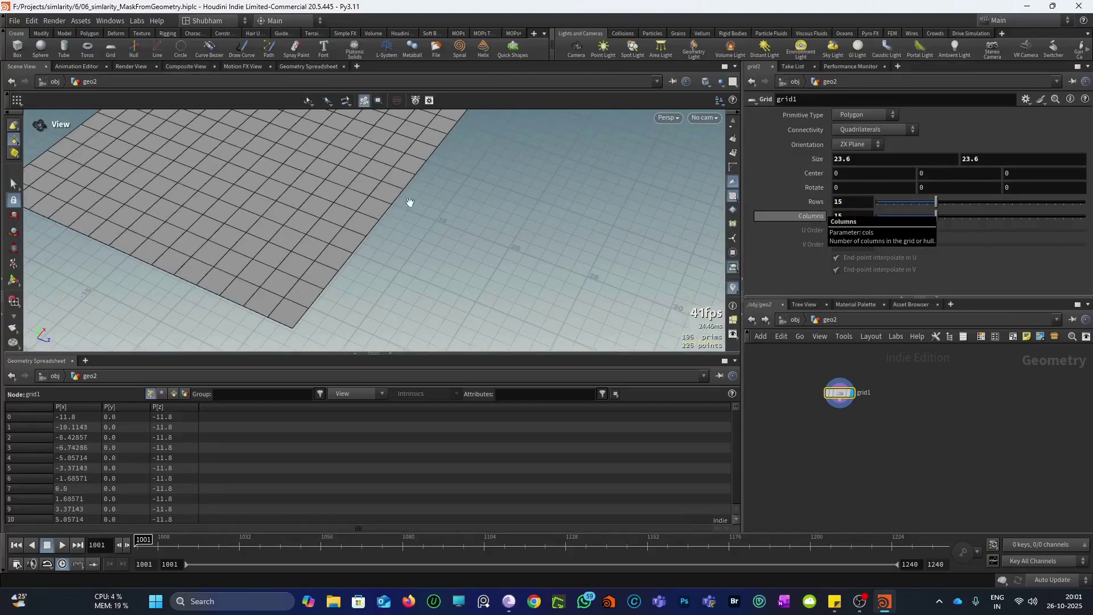
pyautogui.moveTo(410, 202); pyautogui.dragTo(542, 280)
pyautogui.scroll(2, 862, 384)
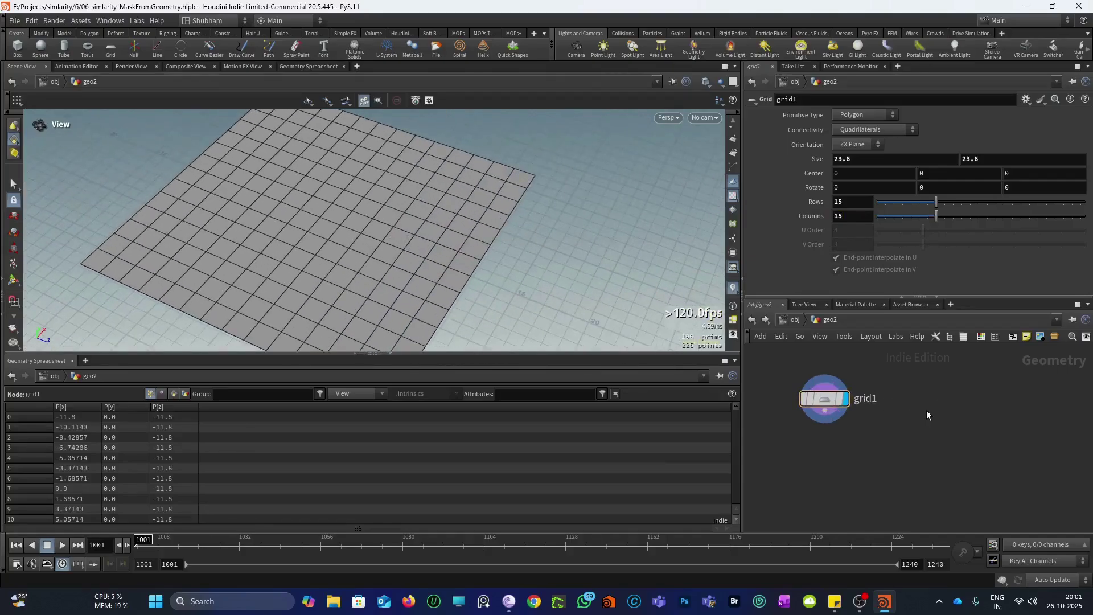
# Step: Add a Sphere node beside the grid node and show it as a template in the viewport
pyautogui.press('Tab')
pyautogui.write('sph')
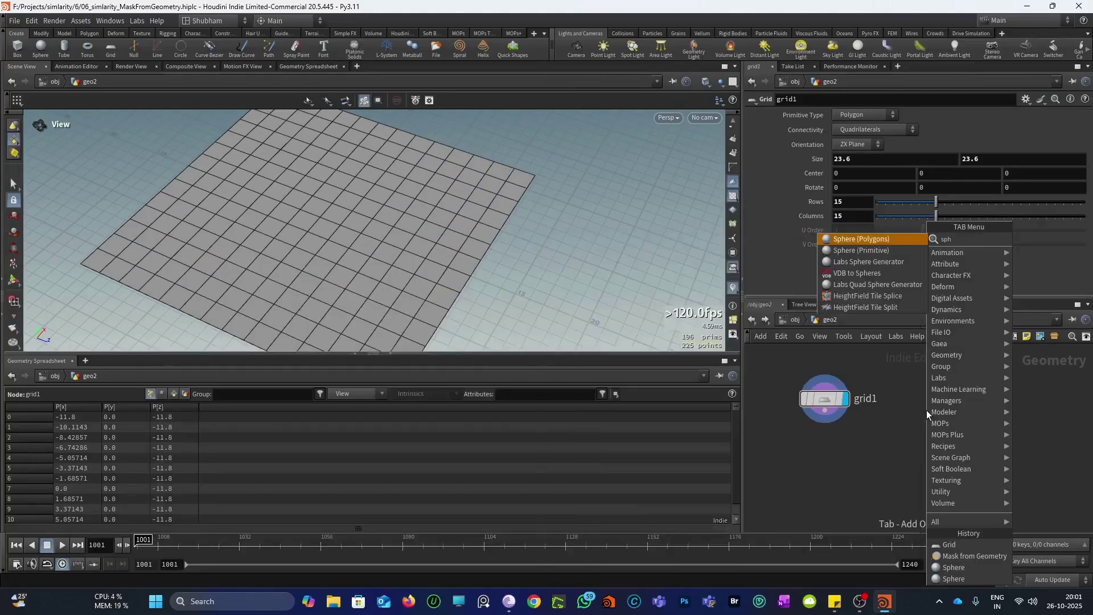
pyautogui.click(863, 241)
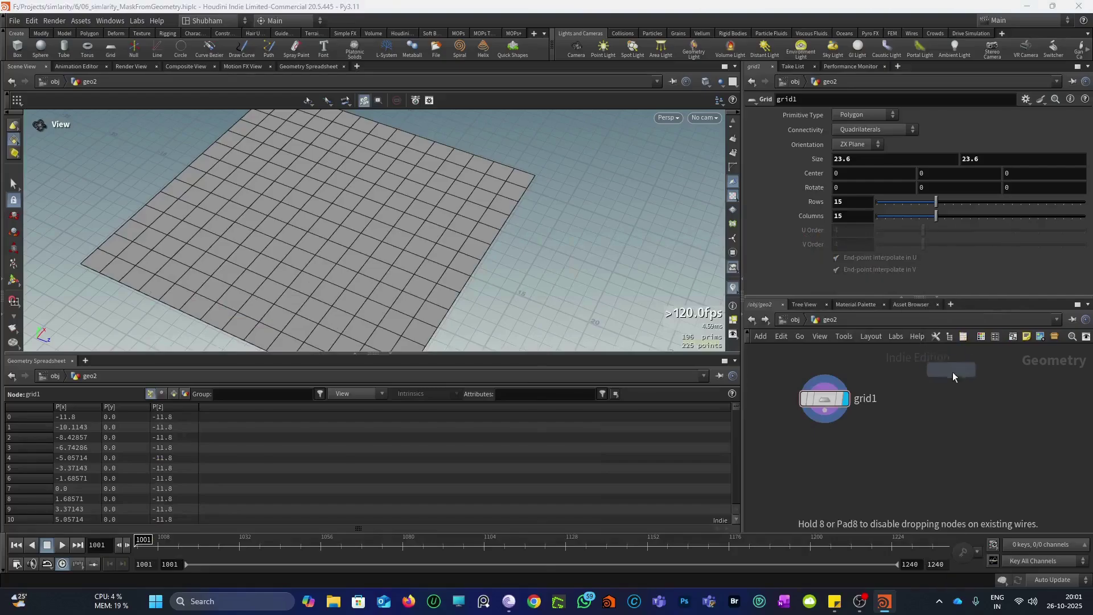
pyautogui.click(954, 400)
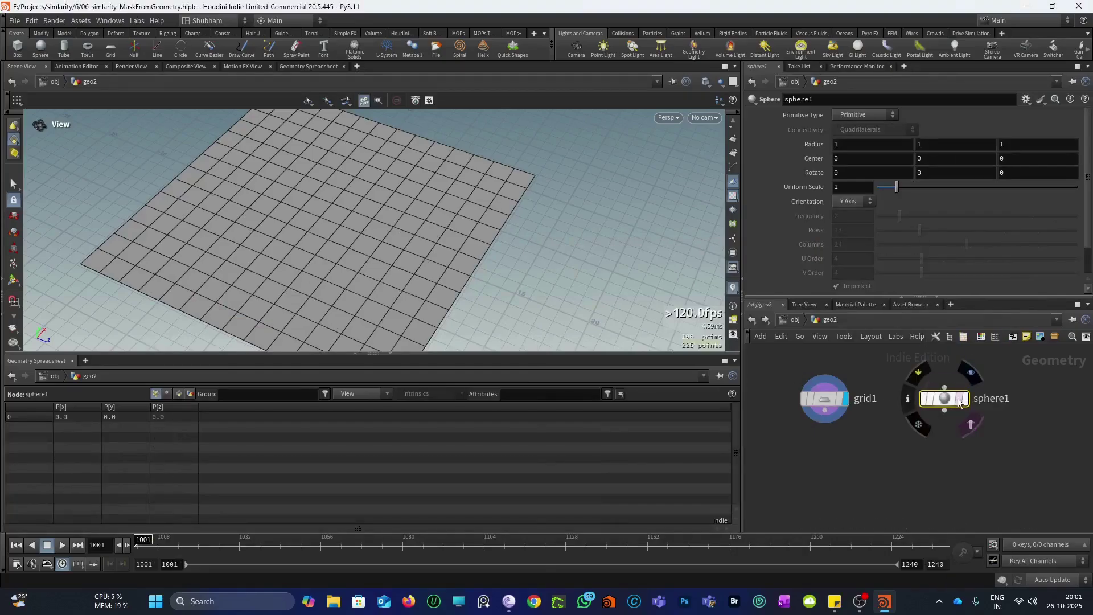
pyautogui.scroll(3, 409, 262)
# Step: Set the sphere's primitive type to Polygon and its radius to 5.5 on all three axes
pyautogui.click(863, 114)
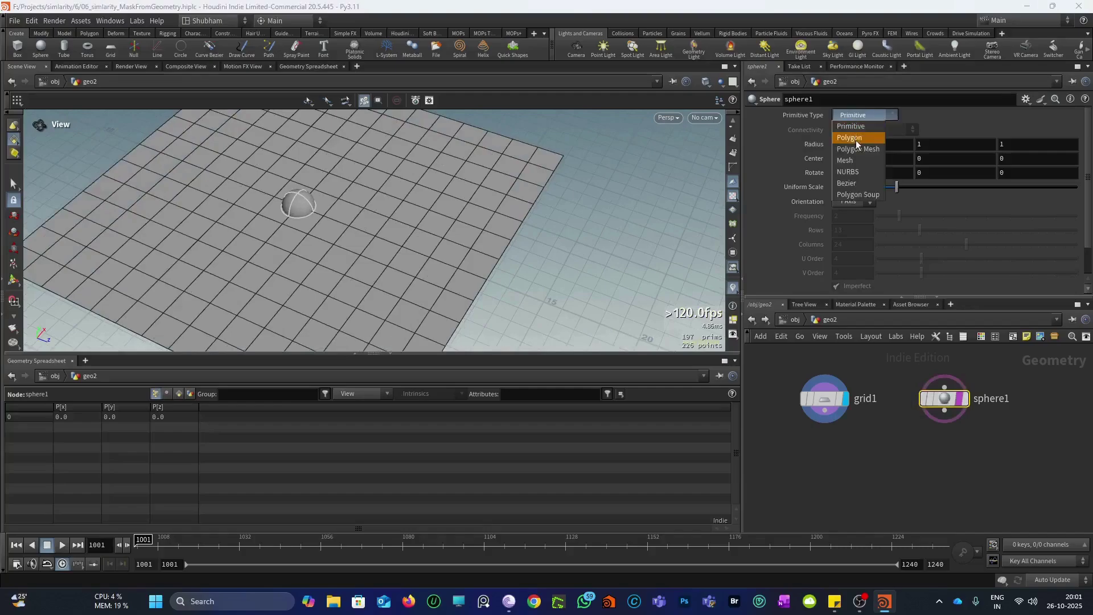
pyautogui.click(856, 140)
pyautogui.moveTo(387, 159)
pyautogui.mouseDown()
pyautogui.moveTo(337, 166)
pyautogui.moveTo(399, 171)
pyautogui.mouseUp()
pyautogui.moveTo(390, 133); pyautogui.dragTo(309, 180)
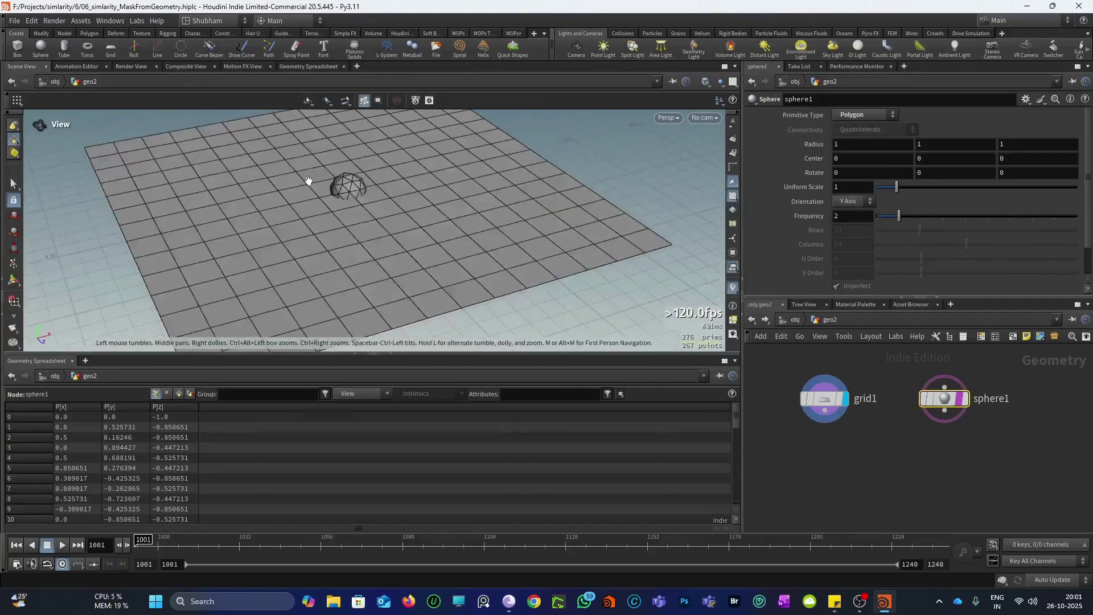
pyautogui.scroll(3, 309, 180)
pyautogui.moveTo(308, 181); pyautogui.dragTo(298, 219, button='middle')
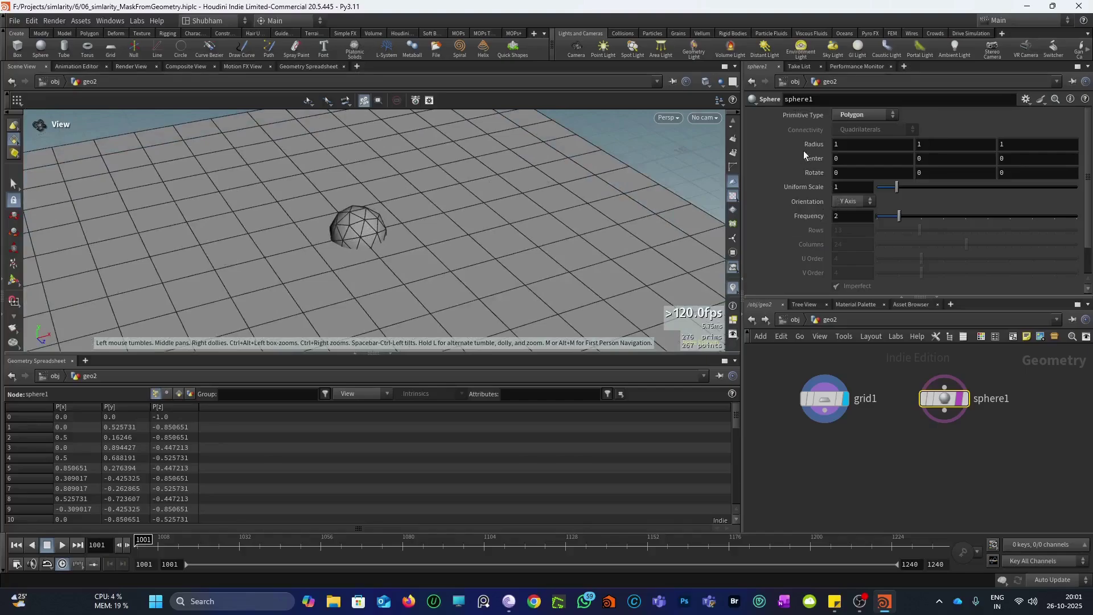
pyautogui.moveTo(808, 141); pyautogui.dragTo(1037, 144, button='middle')
pyautogui.moveTo(349, 242); pyautogui.dragTo(288, 236, button='right')
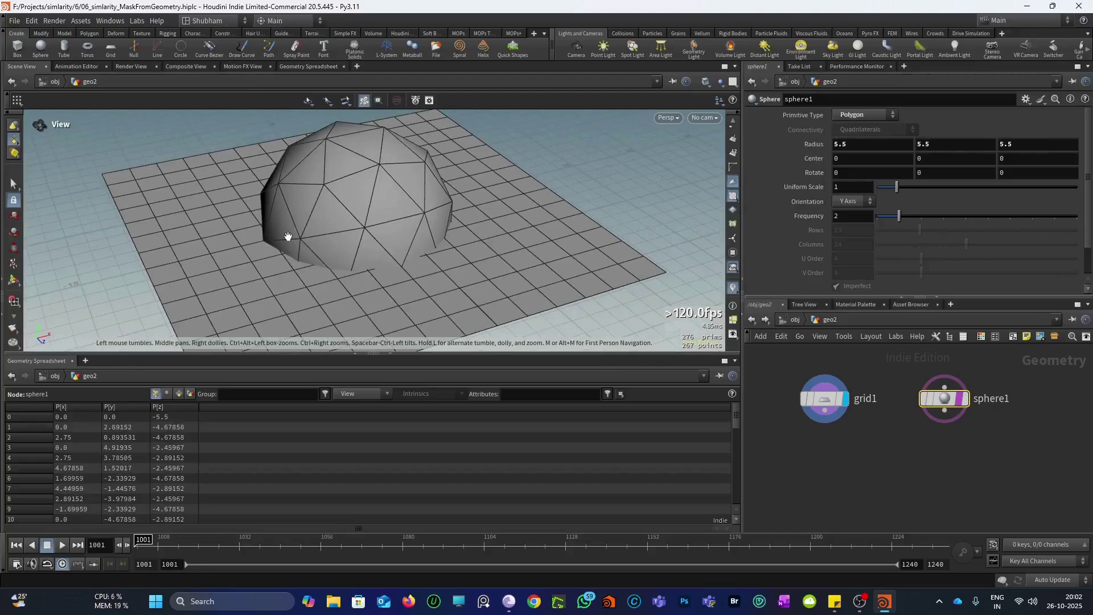
pyautogui.moveTo(288, 236); pyautogui.dragTo(357, 226)
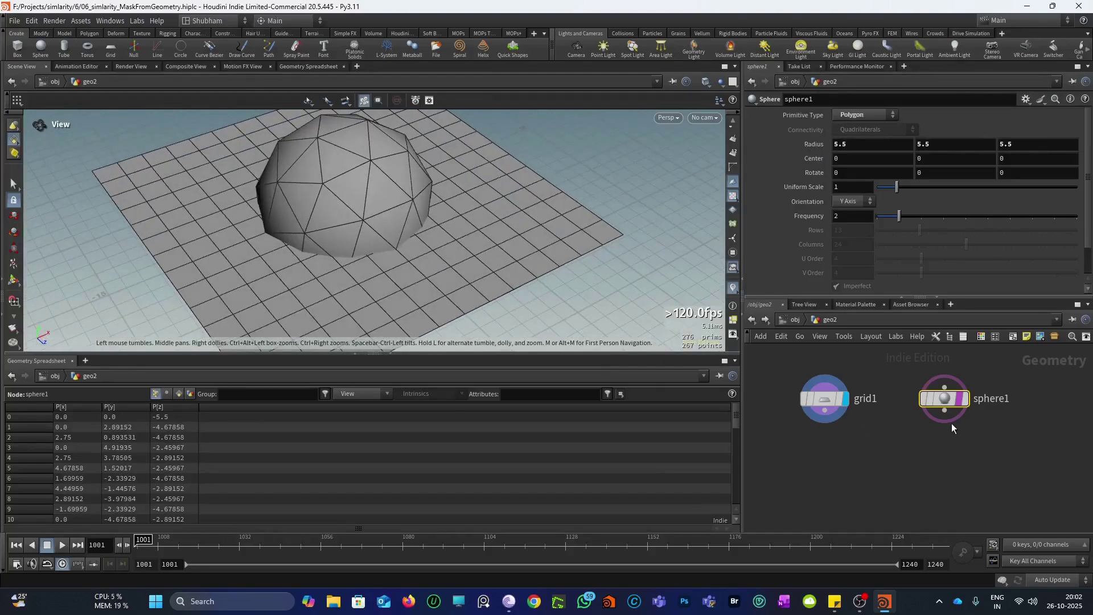
# Step: Add a Mask from Geometry node below the grid and sphere nodes
pyautogui.scroll(2, 828, 466)
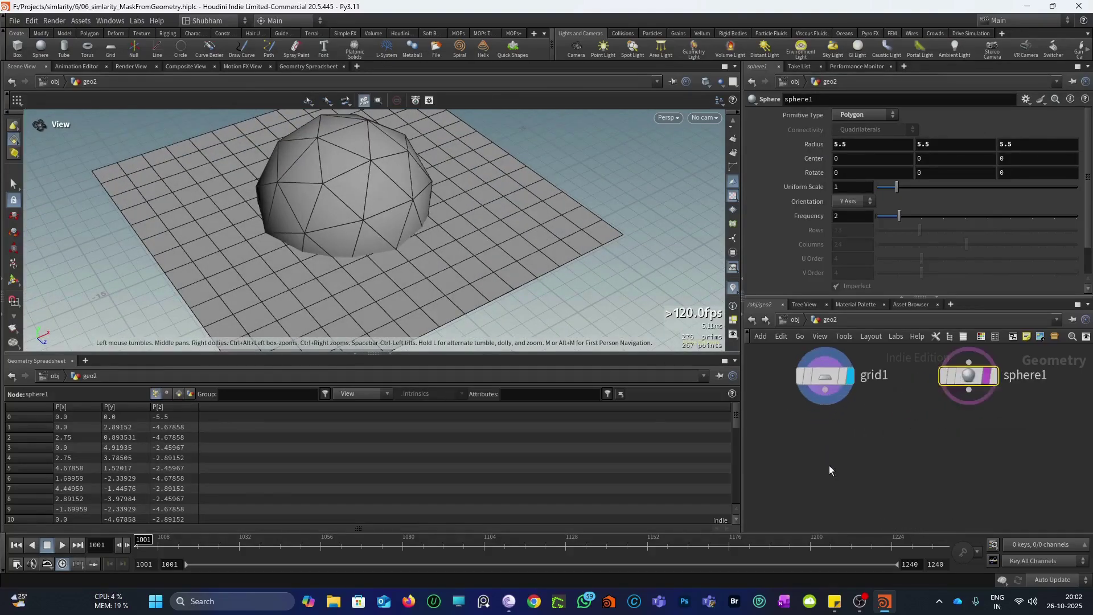
pyautogui.press('Tab')
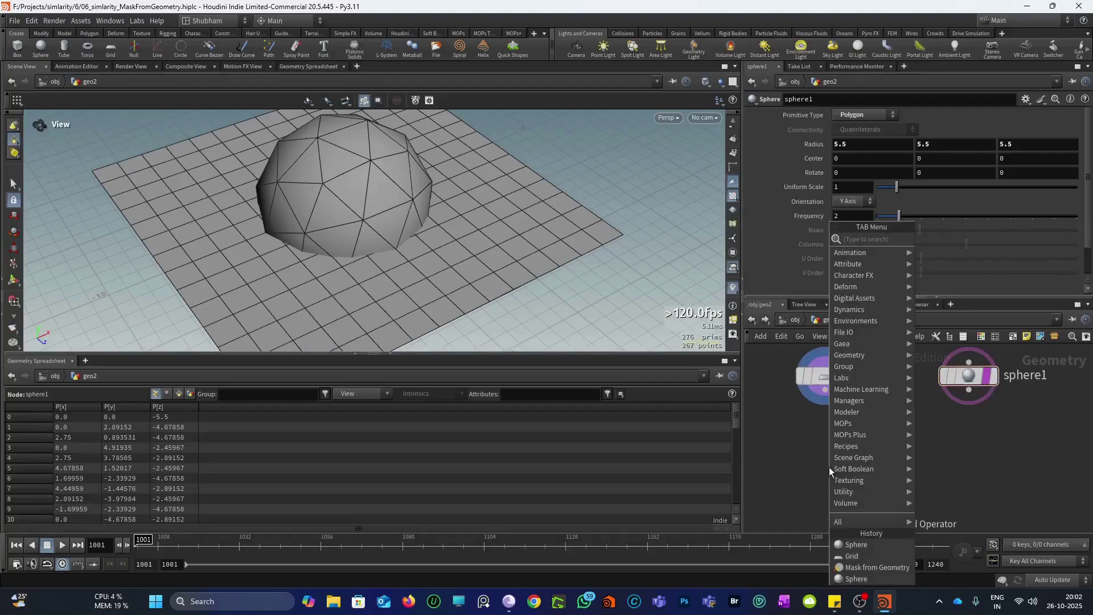
pyautogui.write('mask')
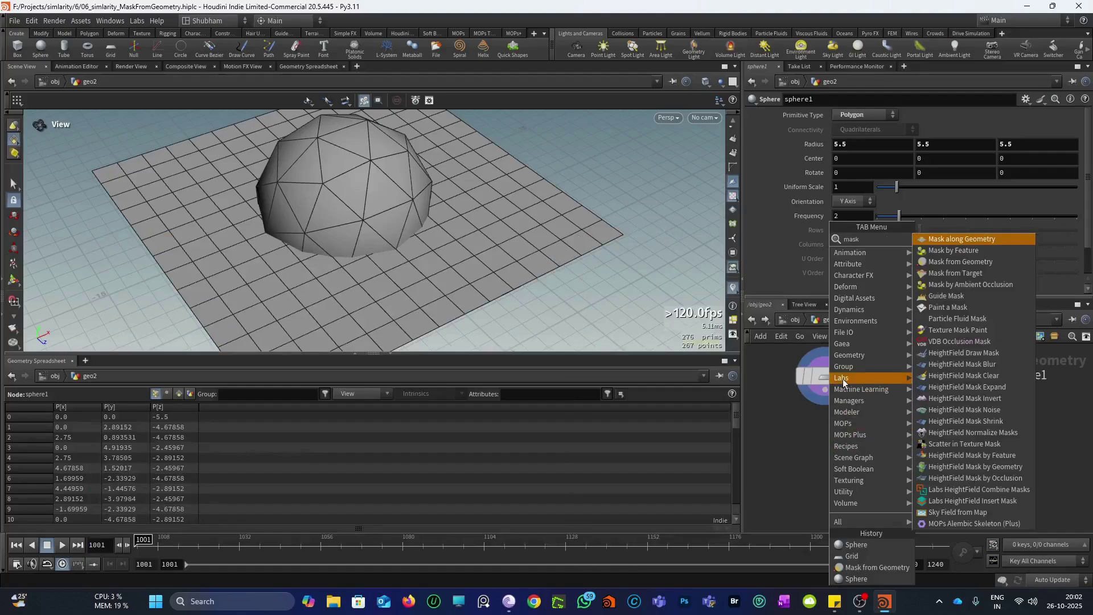
pyautogui.click(949, 262)
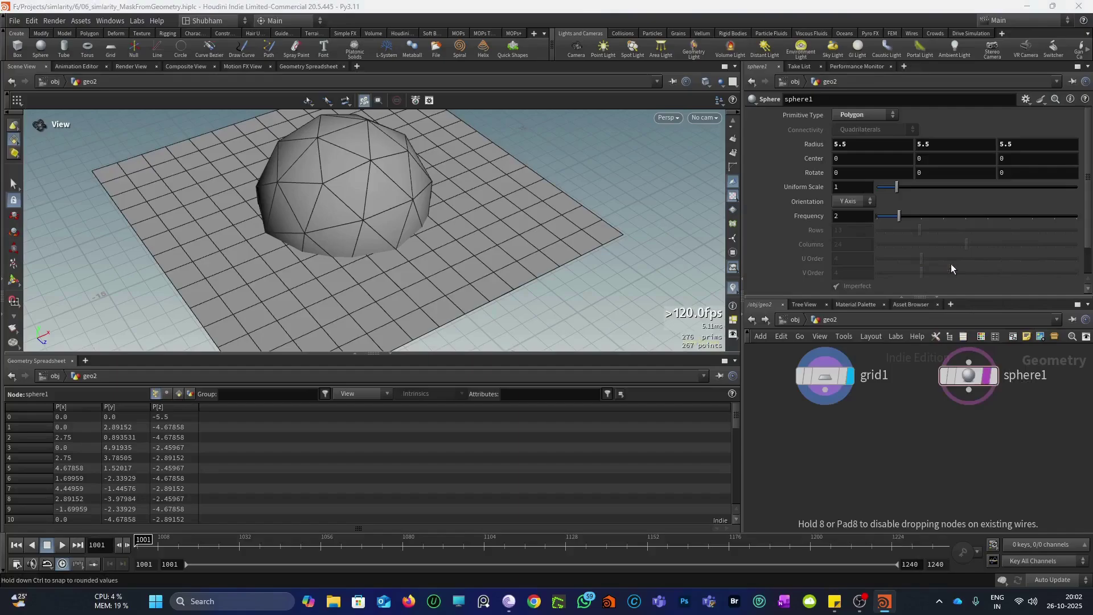
pyautogui.click(844, 453)
pyautogui.moveTo(845, 461); pyautogui.dragTo(890, 470)
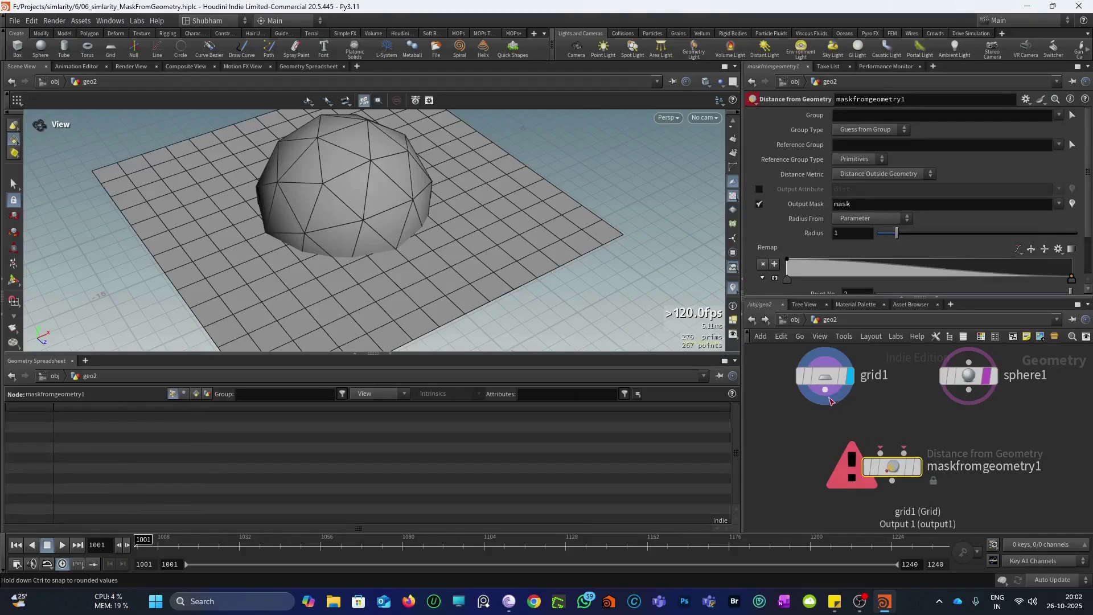
# Step: Wire the grid into the mask node's first input and the sphere into its Reference Geometry input, and display the mask node
pyautogui.moveTo(393, 256); pyautogui.dragTo(530, 284)
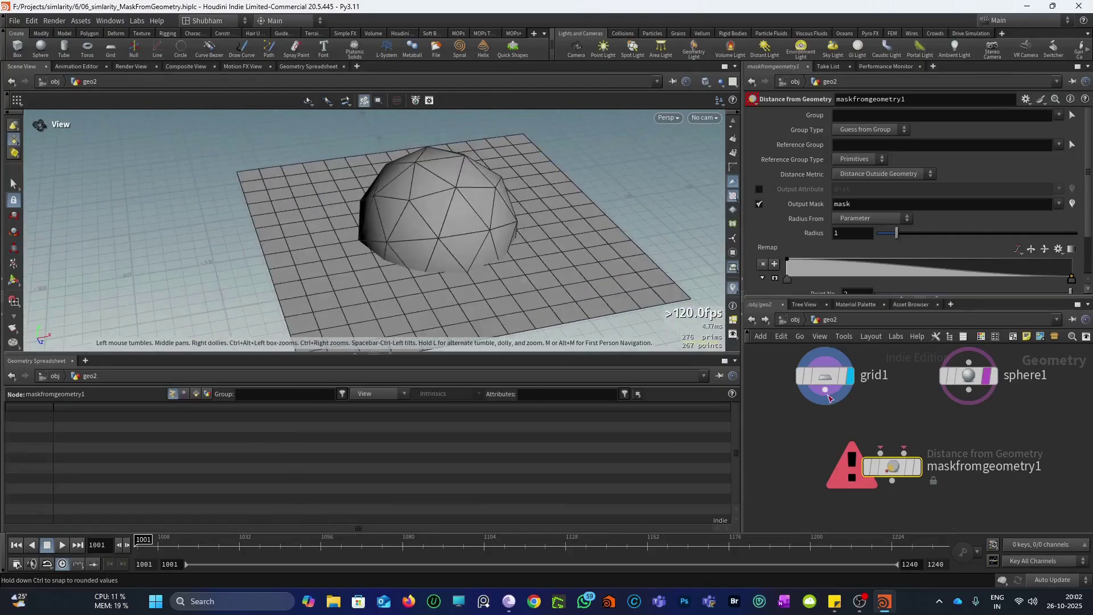
pyautogui.moveTo(828, 399); pyautogui.dragTo(880, 453)
pyautogui.moveTo(969, 391); pyautogui.dragTo(904, 452)
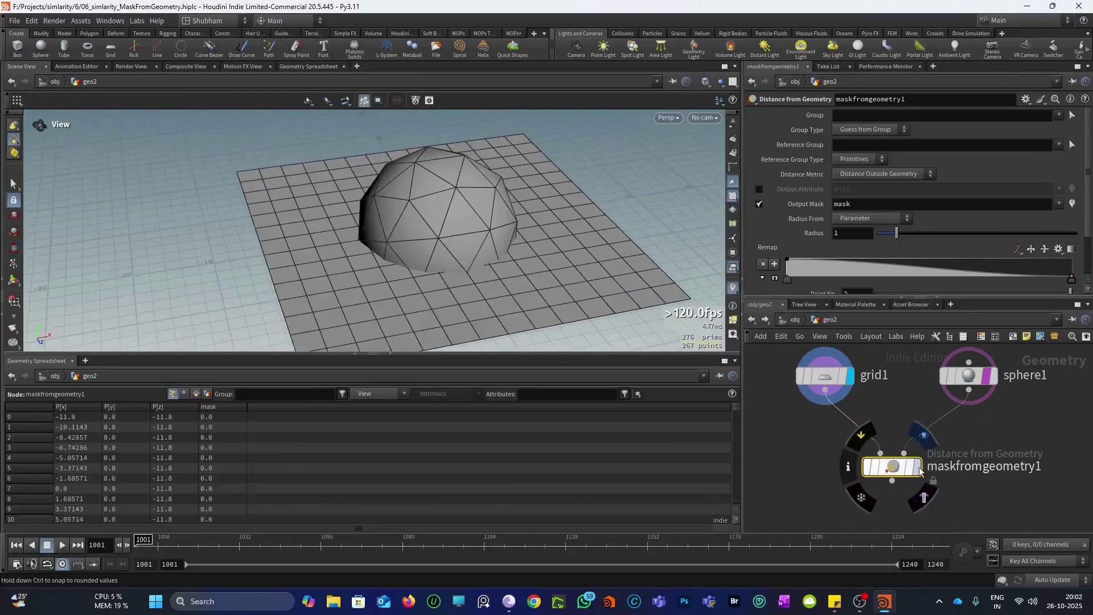
pyautogui.click(918, 467)
pyautogui.moveTo(438, 318); pyautogui.dragTo(426, 270)
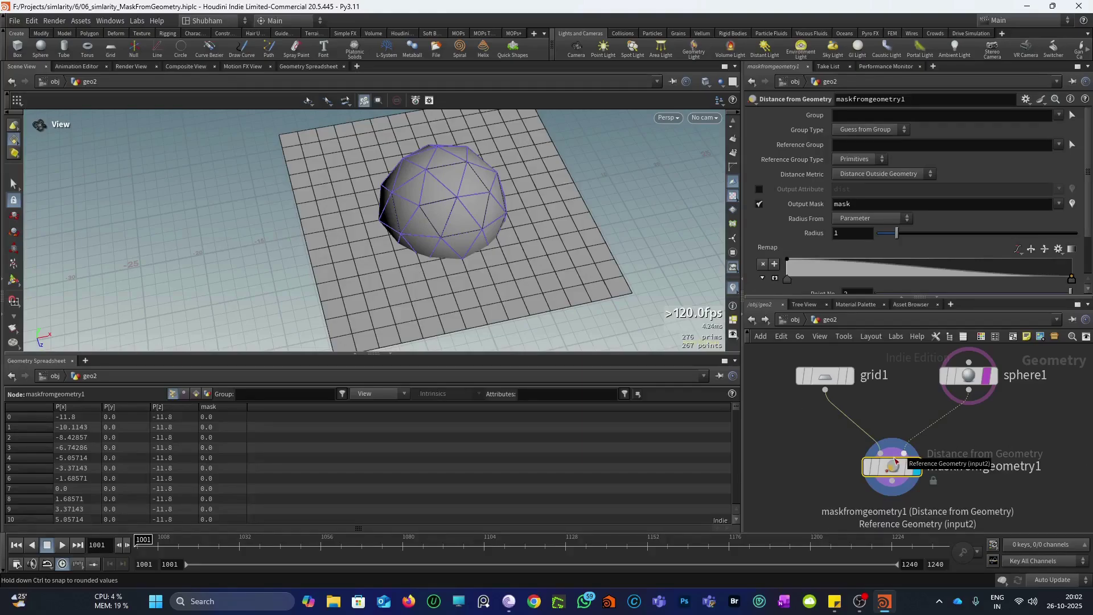
# Step: Turn off the sphere's template display and disable the mask node's Output Mask
pyautogui.click(989, 378)
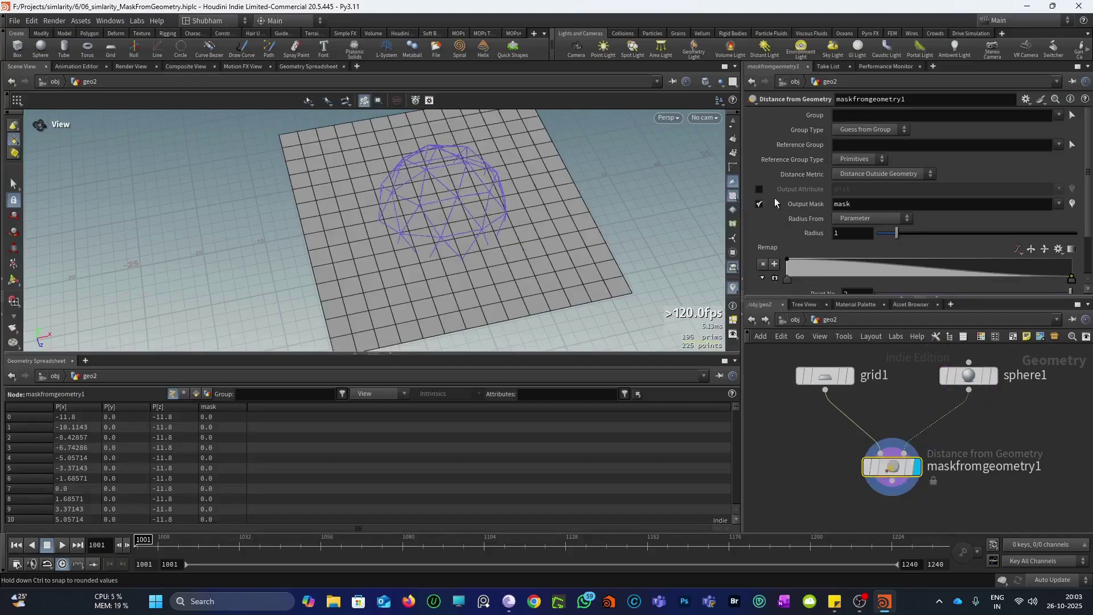
pyautogui.click(760, 204)
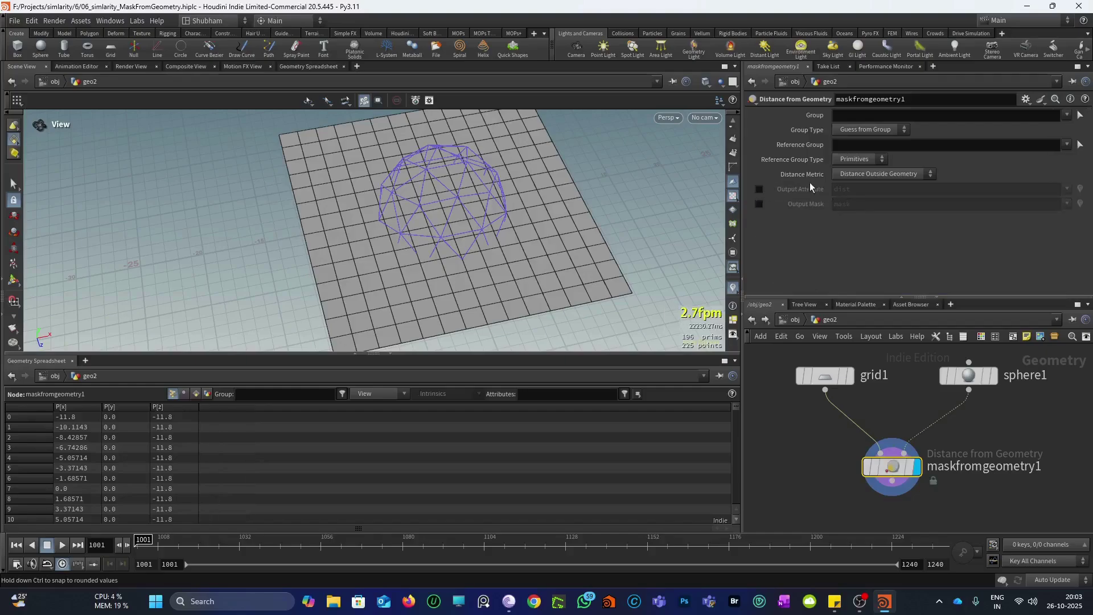
pyautogui.keyDown('alt'); pyautogui.moveTo(480, 120); pyautogui.dragTo(552, 220, button='right'); pyautogui.keyUp('alt')
pyautogui.keyDown('alt'); pyautogui.moveTo(551, 220); pyautogui.dragTo(629, 215); pyautogui.keyUp('alt')
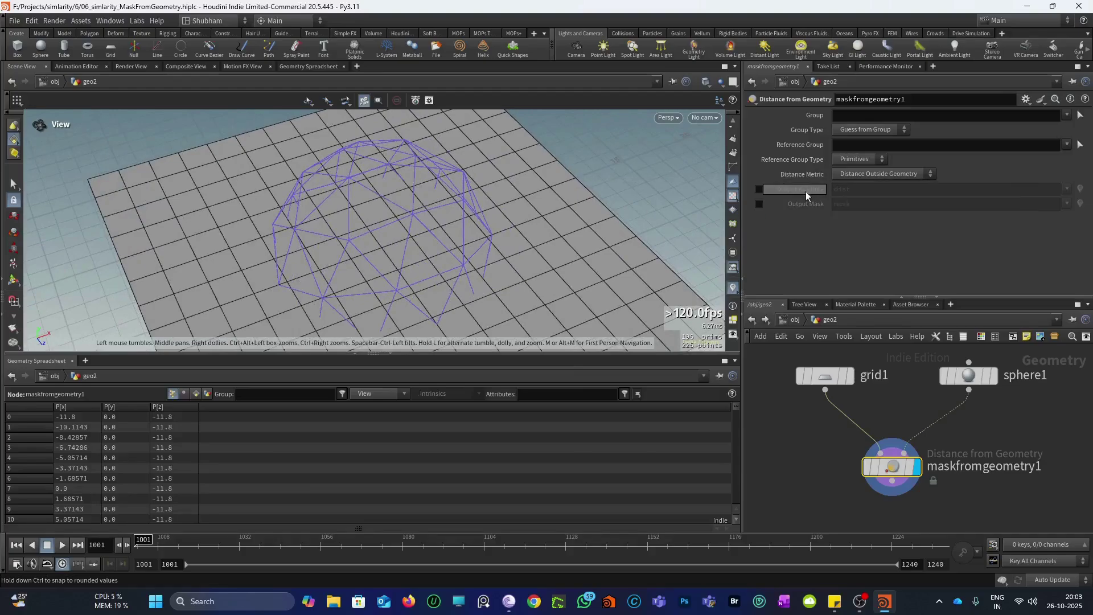
# Step: Set the mask node's Distance Metric to Distance from Surface and check the attributes in its node info
pyautogui.click(865, 173)
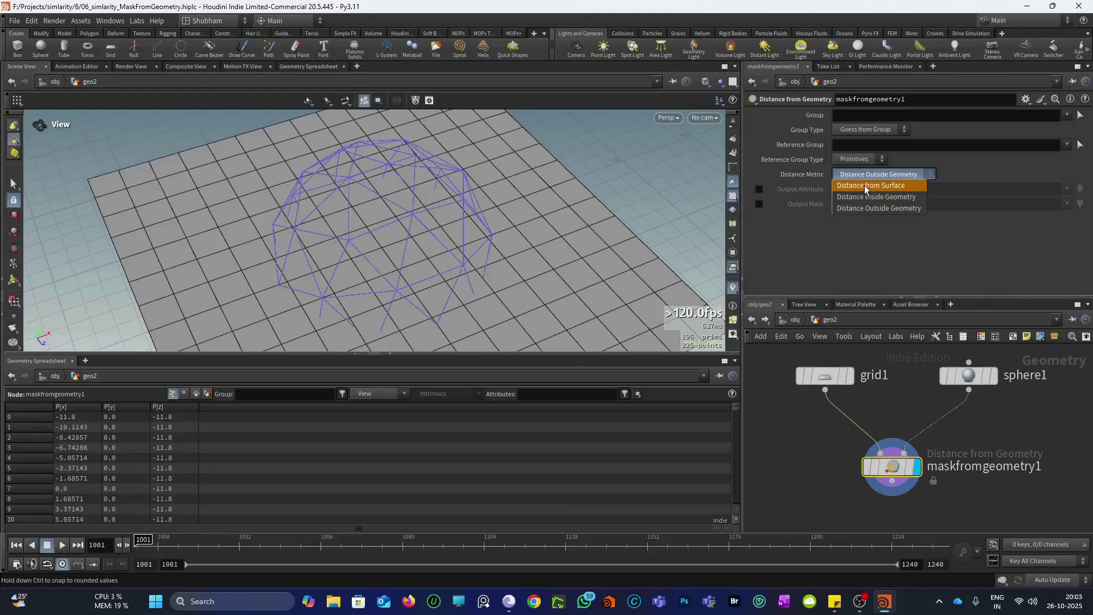
pyautogui.click(864, 185)
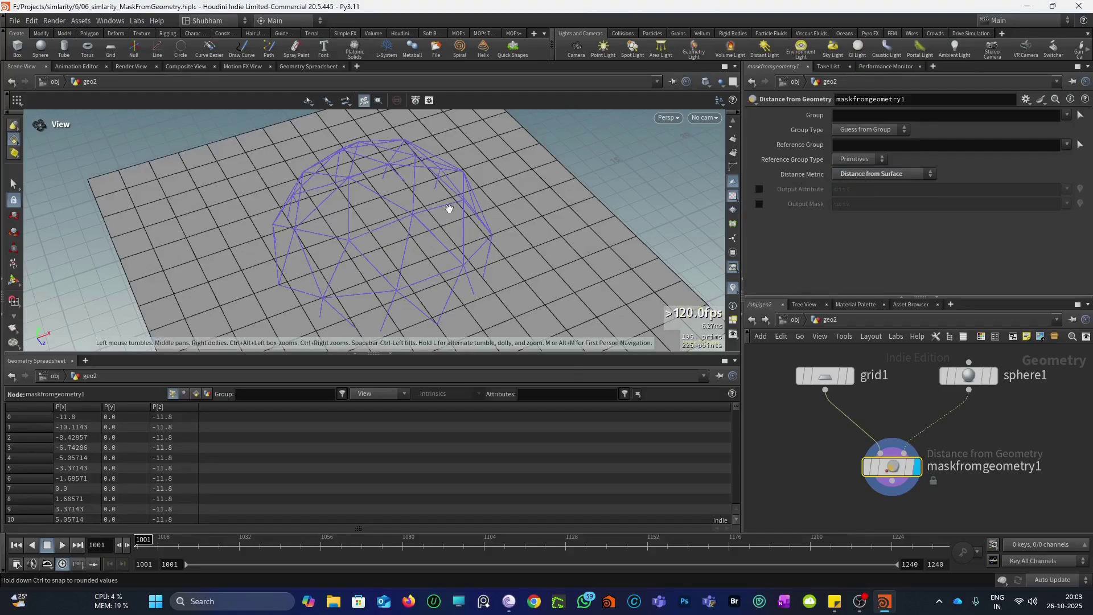
pyautogui.moveTo(449, 208); pyautogui.dragTo(457, 265)
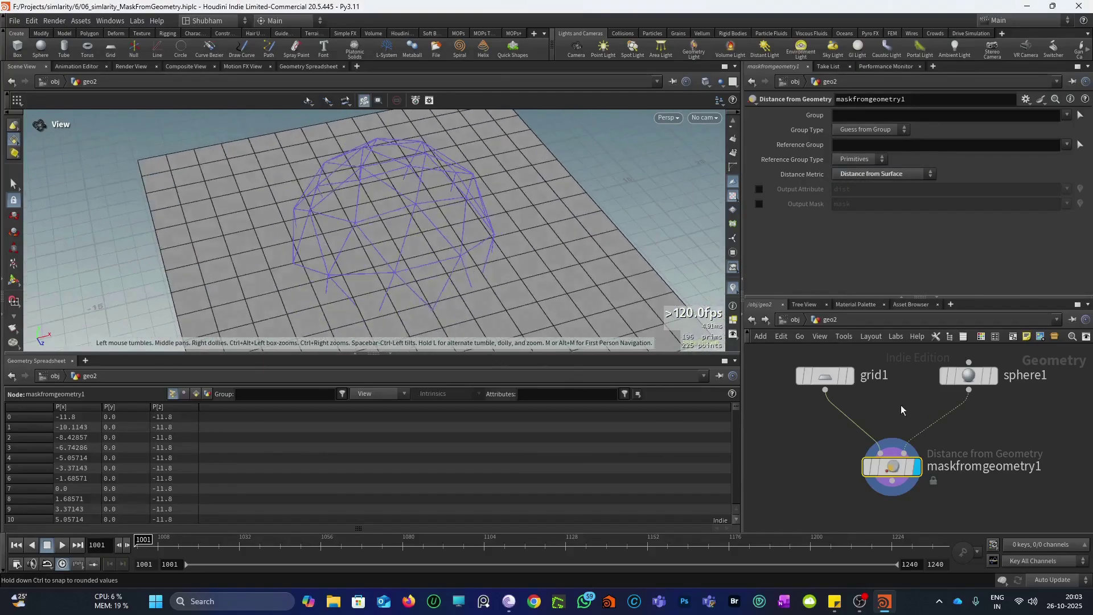
pyautogui.middleClick(869, 471)
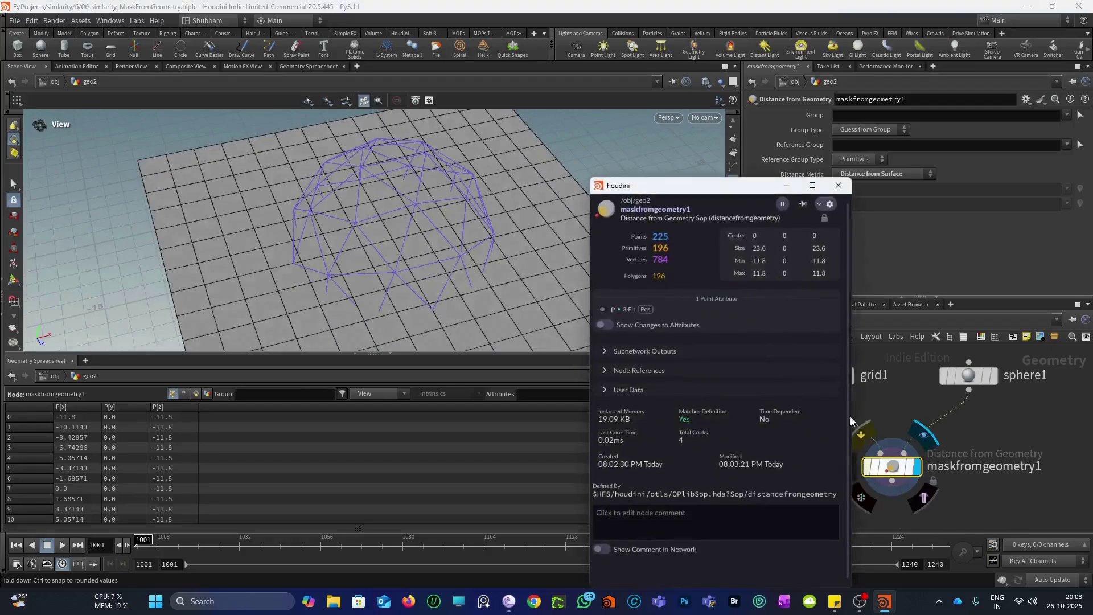
pyautogui.click(839, 186)
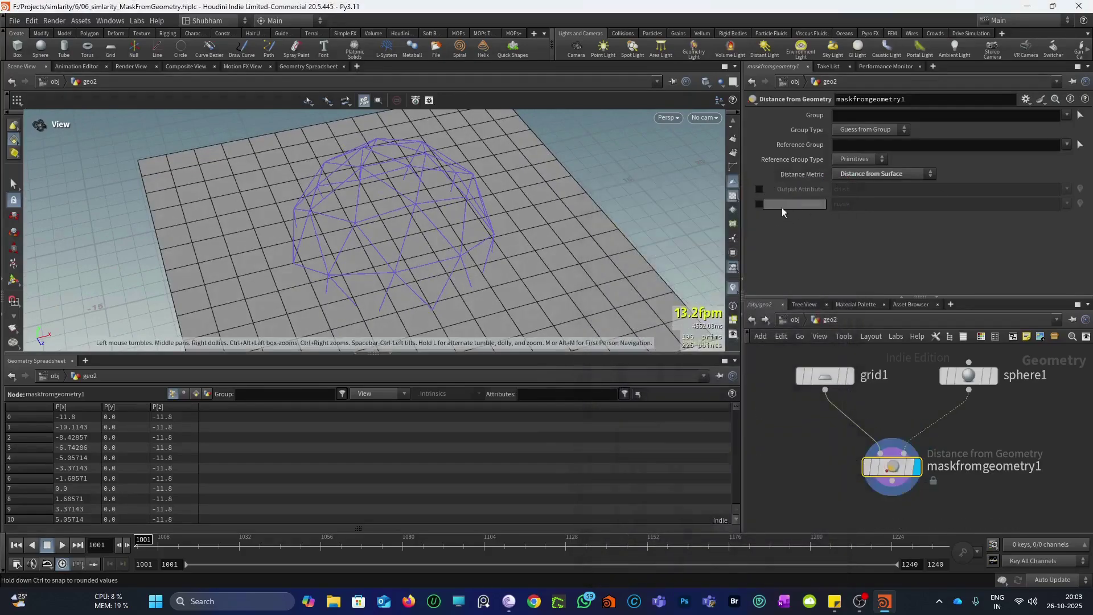
# Step: Enable the dist Output Attribute on the distance node and visualize it on the grid
pyautogui.click(758, 189)
pyautogui.moveTo(436, 164); pyautogui.dragTo(722, 208)
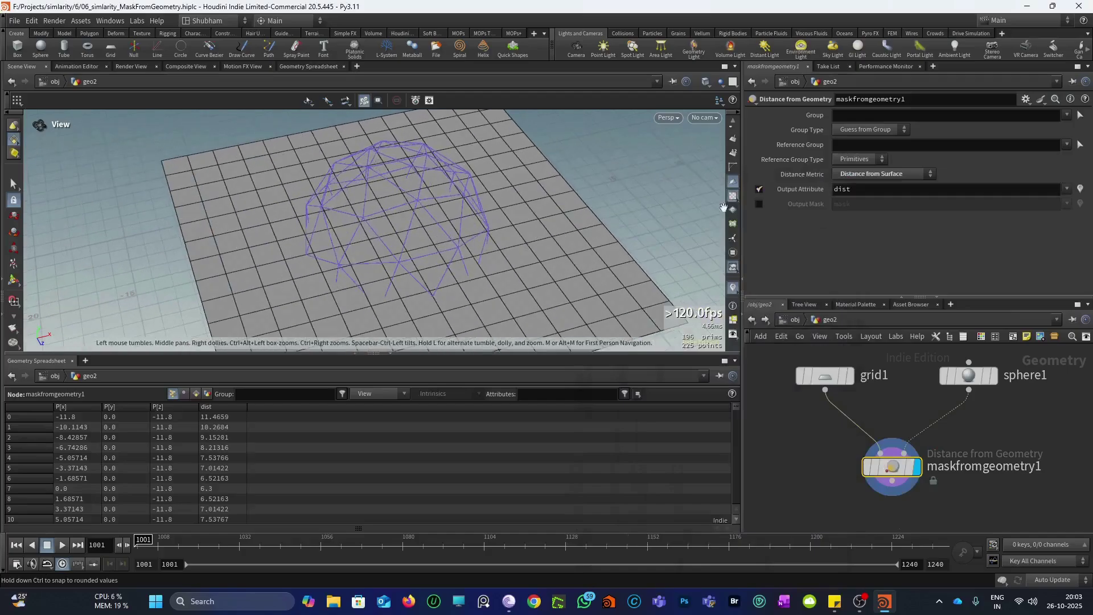
pyautogui.click(1079, 190)
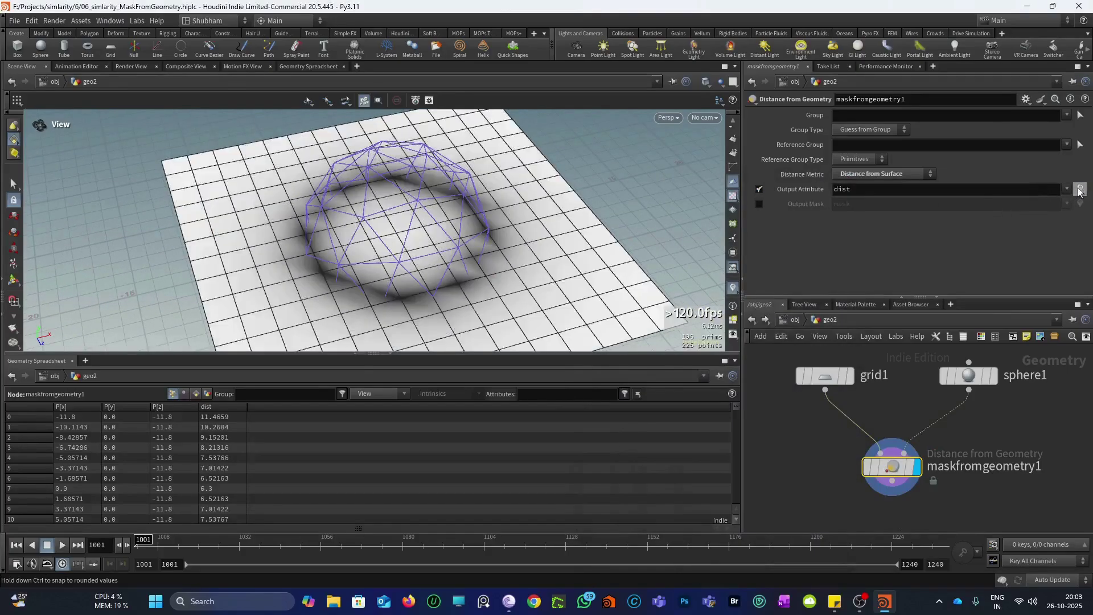
pyautogui.scroll(-3, 527, 239)
pyautogui.scroll(2, 501, 206)
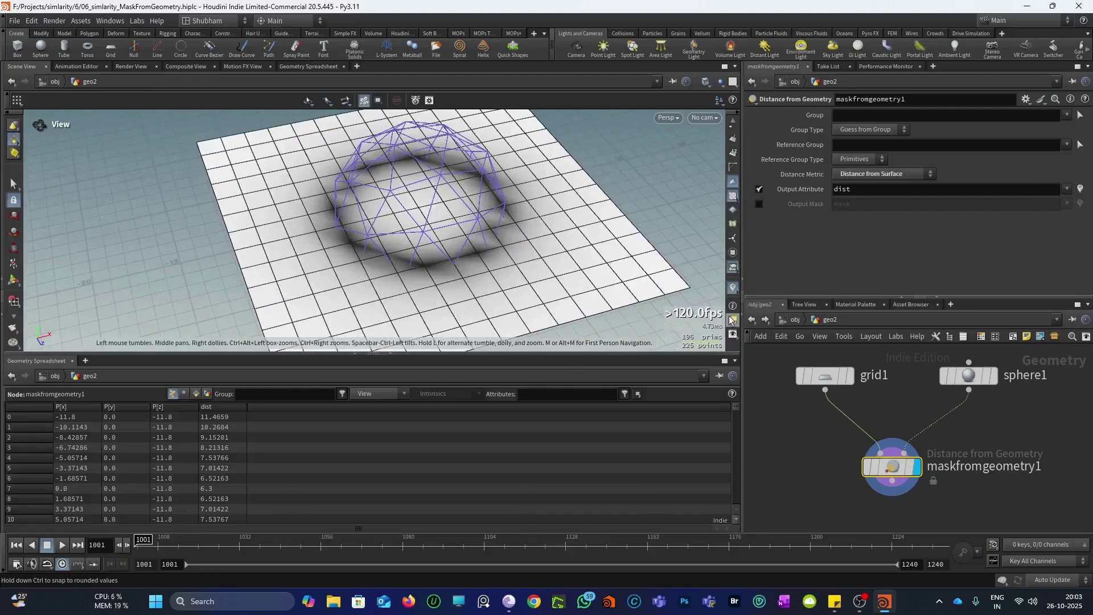
# Step: Change the dist point attribute visualizer's type to Marker to show its values as text
pyautogui.click(732, 288)
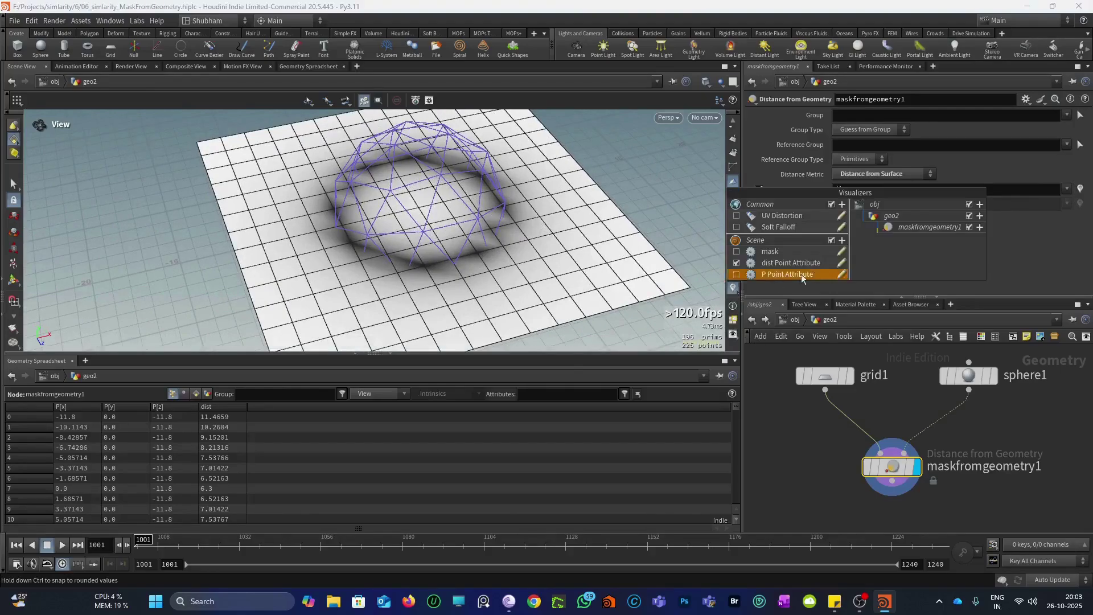
pyautogui.click(841, 262)
pyautogui.click(801, 222)
pyautogui.click(797, 233)
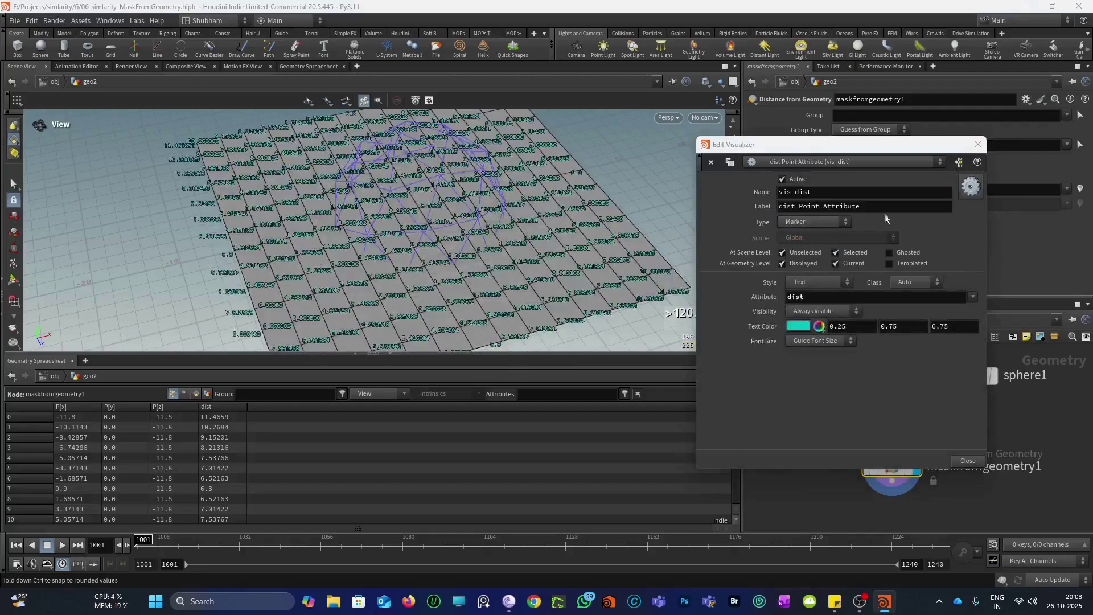
# Step: Close the visualizer editor and examine the dist values on the grid points inside and along the sphere's outline
pyautogui.click(977, 144)
pyautogui.moveTo(467, 246); pyautogui.dragTo(497, 178, button='right')
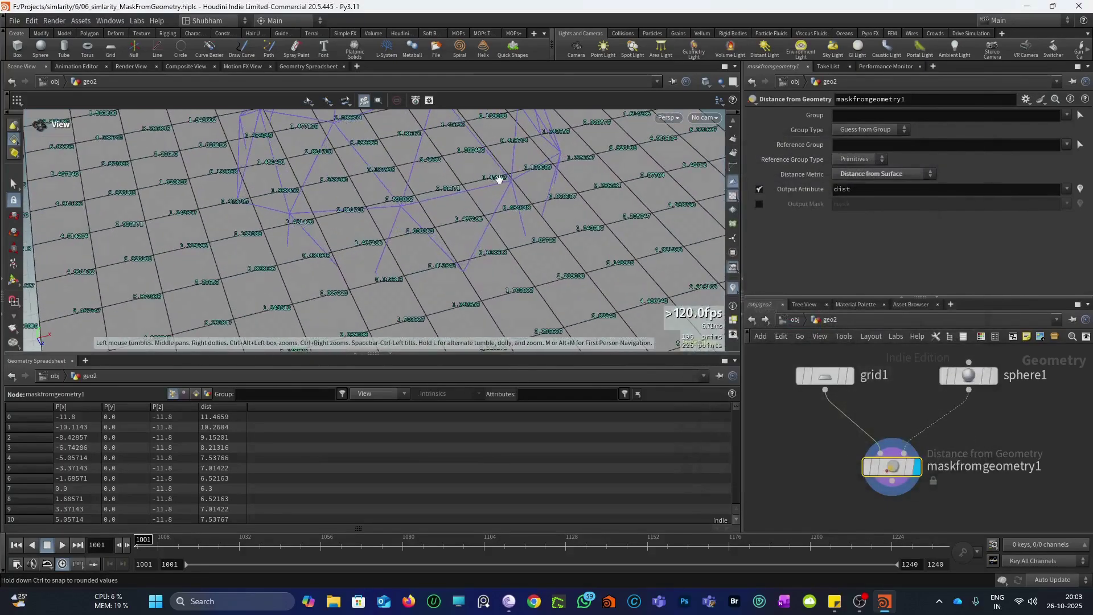
pyautogui.moveTo(498, 178); pyautogui.dragTo(441, 279)
pyautogui.moveTo(441, 278); pyautogui.dragTo(454, 291, button='middle')
pyautogui.moveTo(453, 291); pyautogui.dragTo(478, 207, button='right')
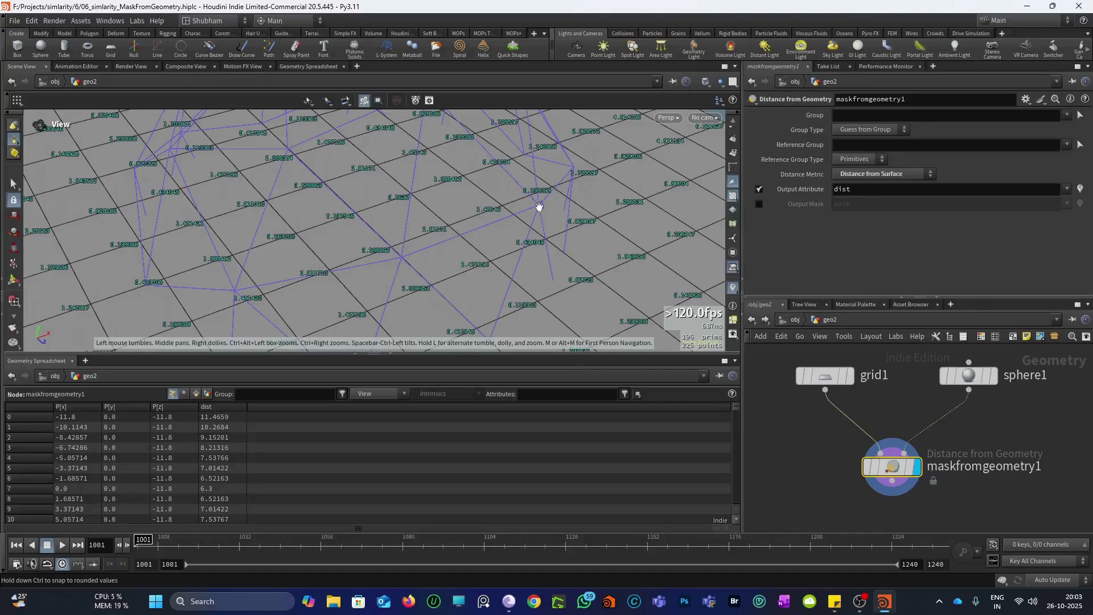
pyautogui.moveTo(452, 259); pyautogui.dragTo(488, 205, button='right')
pyautogui.moveTo(488, 205); pyautogui.dragTo(510, 195)
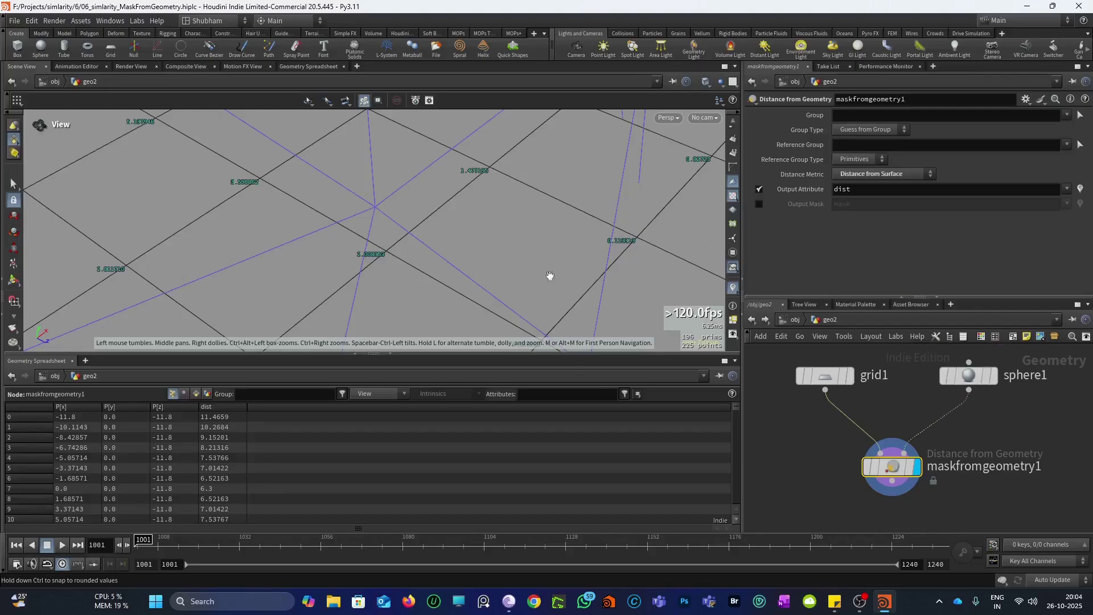
pyautogui.moveTo(400, 251); pyautogui.dragTo(312, 205, button='middle')
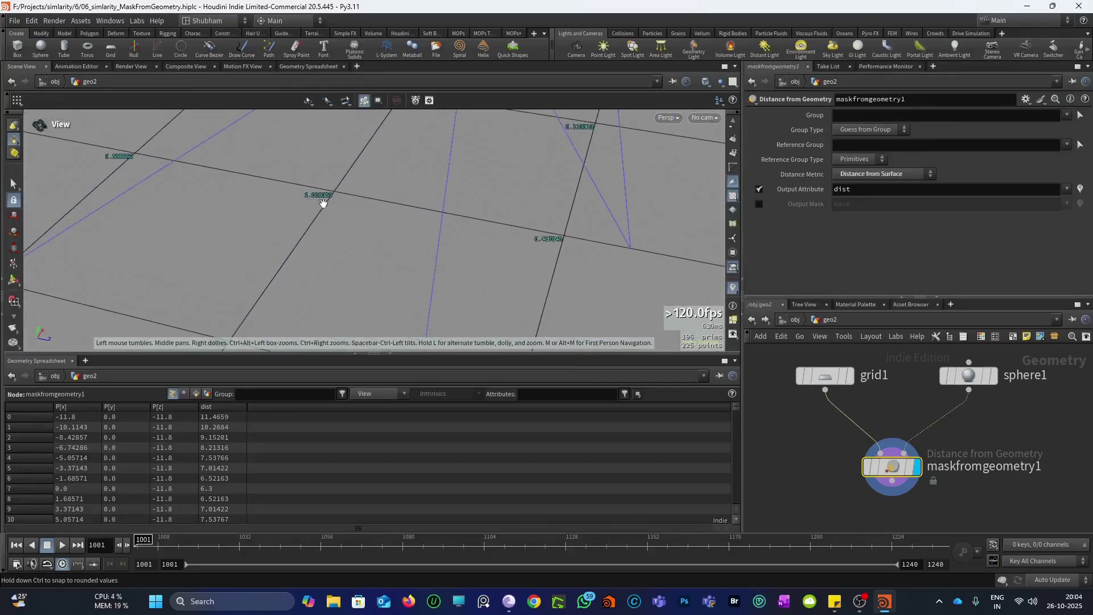
pyautogui.moveTo(336, 187); pyautogui.dragTo(347, 197, button='right')
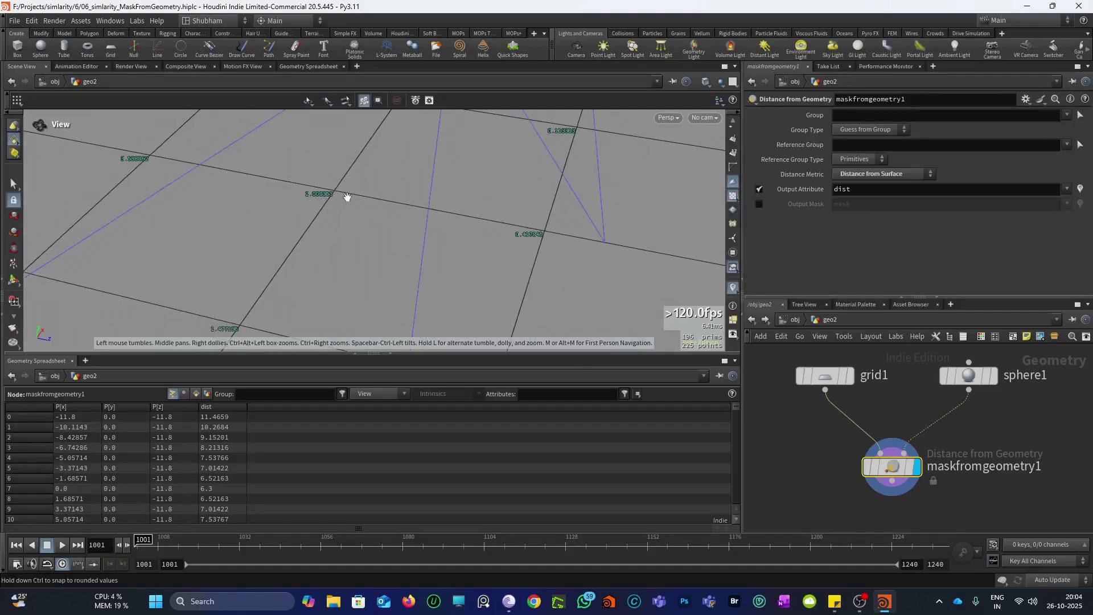
pyautogui.moveTo(346, 197); pyautogui.dragTo(334, 204)
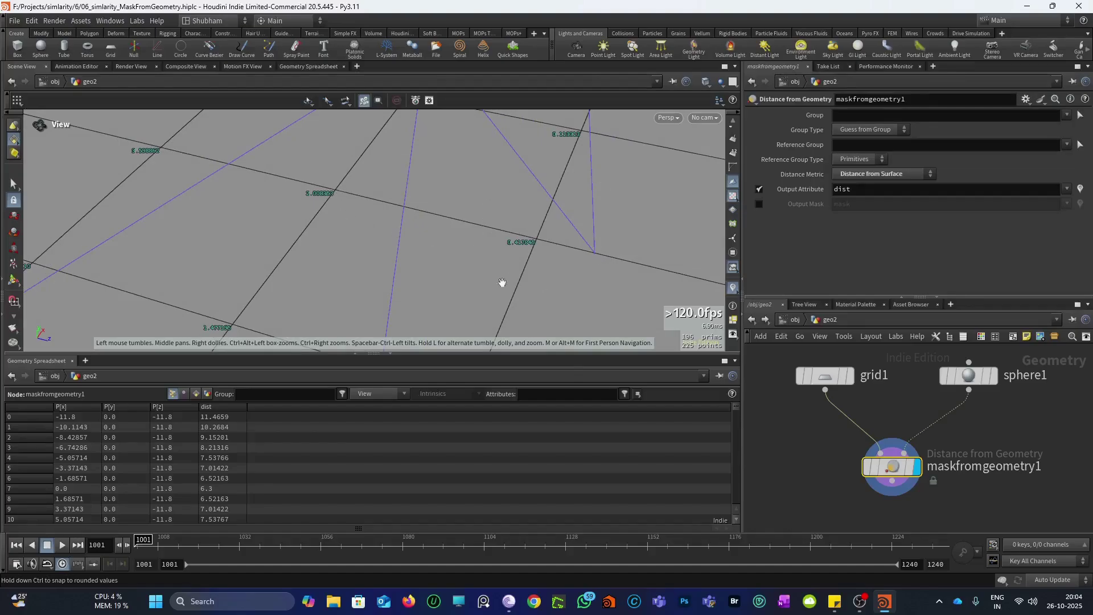
pyautogui.scroll(-10, 441, 290)
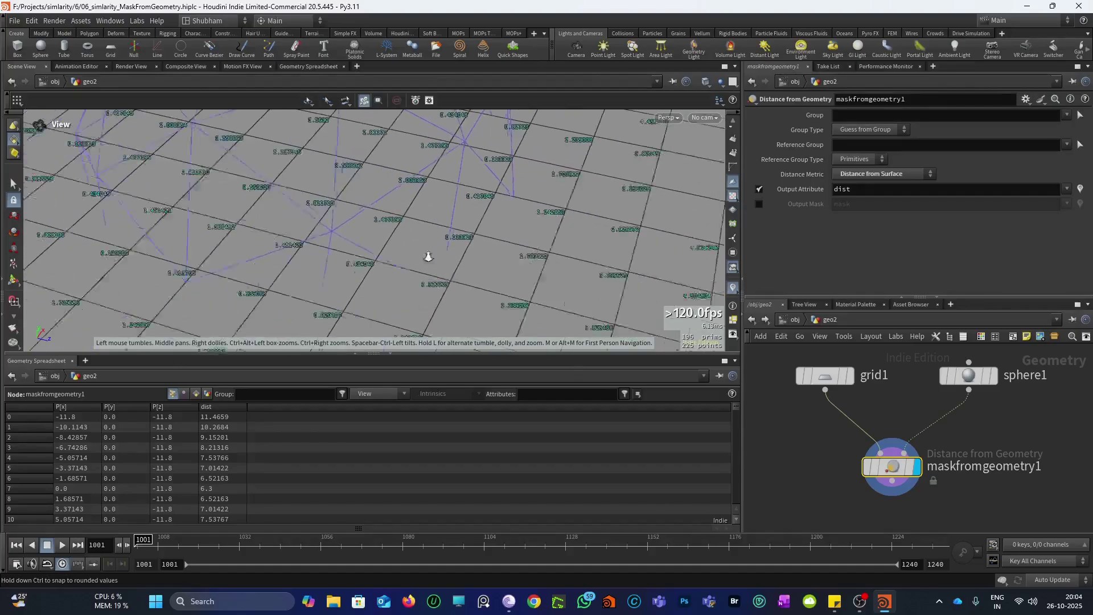
pyautogui.scroll(5, 439, 276)
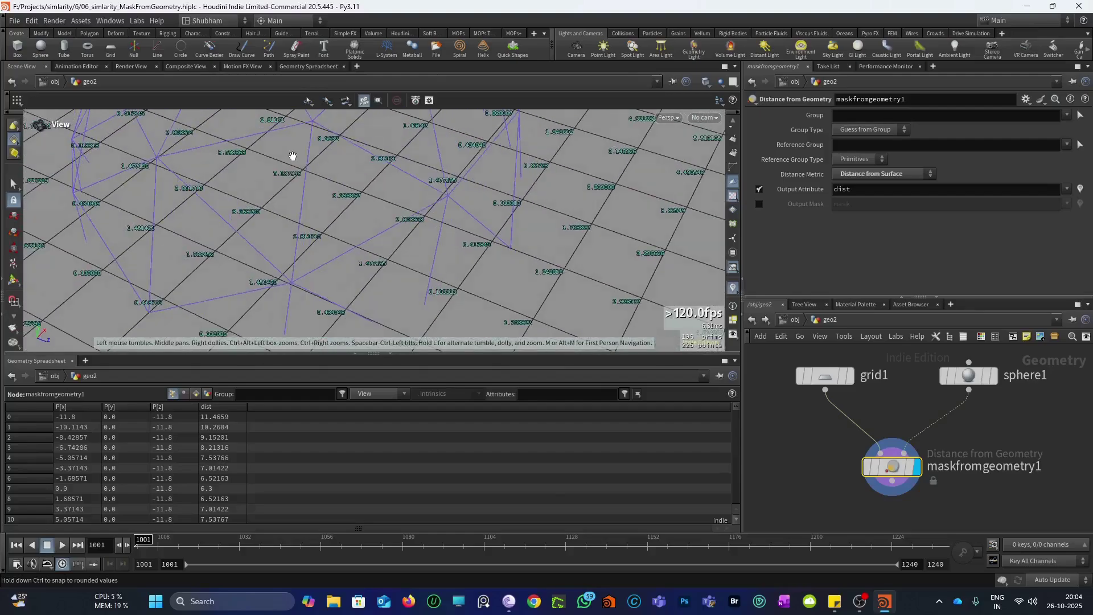
pyautogui.scroll(5, 455, 283)
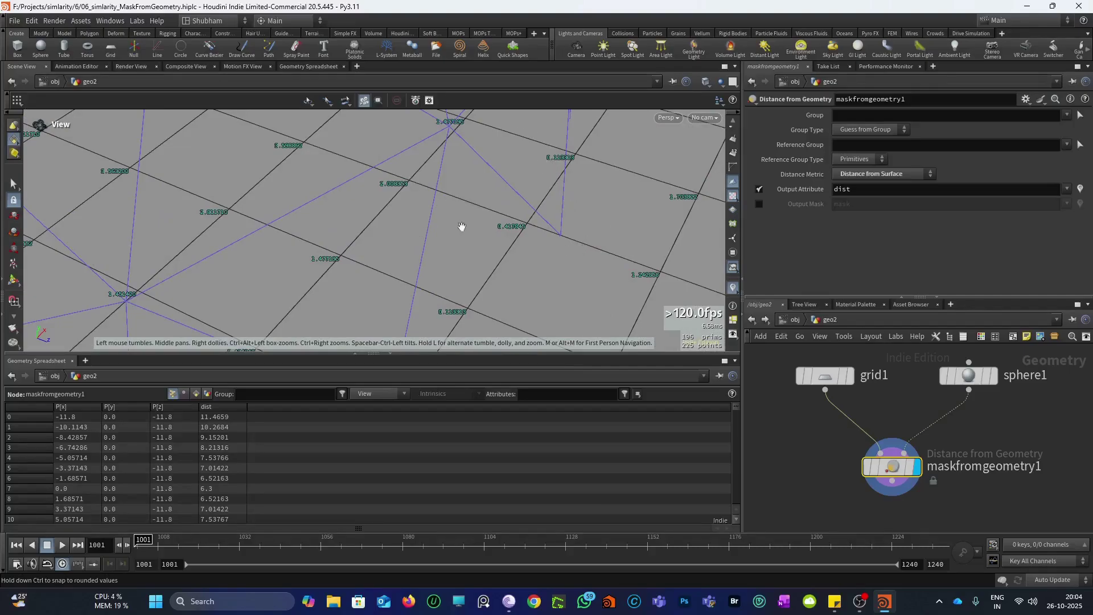
pyautogui.scroll(-3, 462, 231)
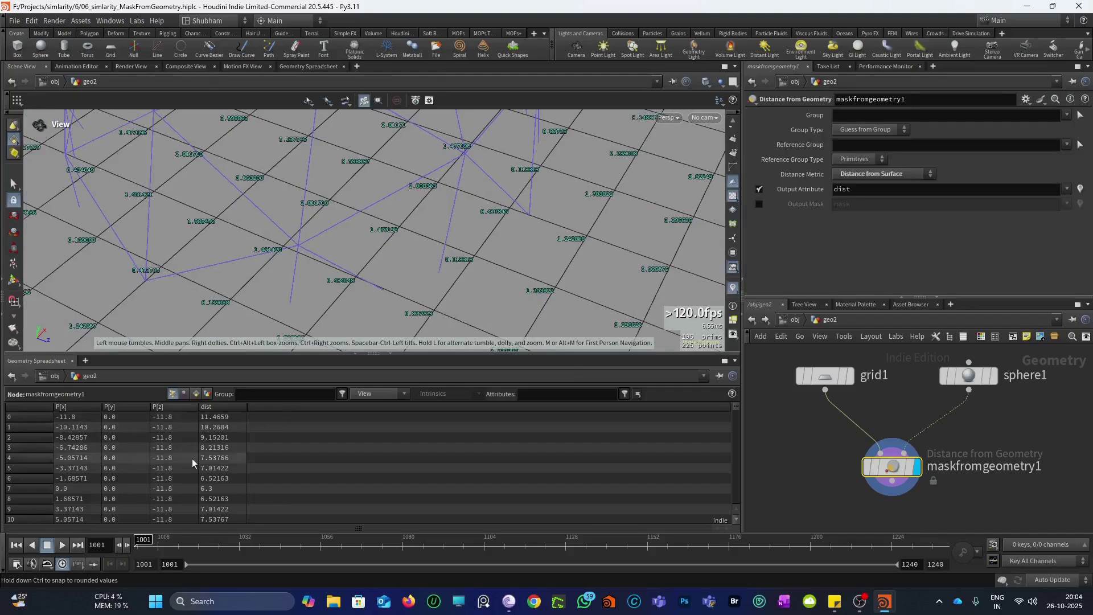
# Step: Browse the dist column in the geometry spreadsheet and inspect the values on grid points outside the sphere
pyautogui.scroll(-5, 202, 451)
pyautogui.scroll(-14, 203, 454)
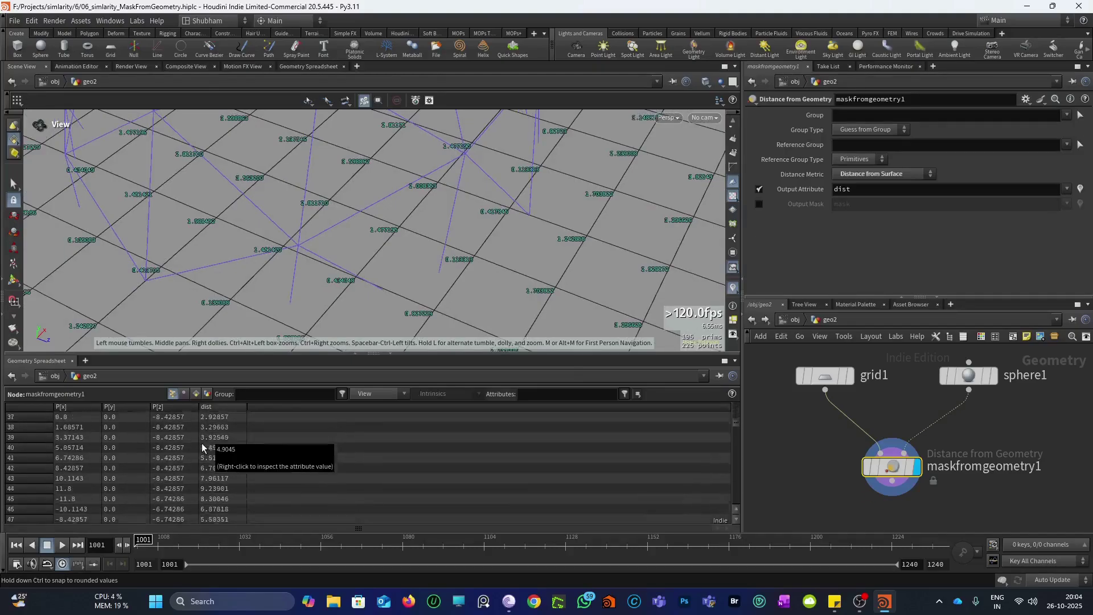
pyautogui.scroll(-1, 215, 464)
pyautogui.moveTo(370, 149); pyautogui.dragTo(401, 222, button='right')
pyautogui.moveTo(401, 221); pyautogui.dragTo(419, 249, button='middle')
pyautogui.moveTo(419, 249); pyautogui.dragTo(404, 215, button='right')
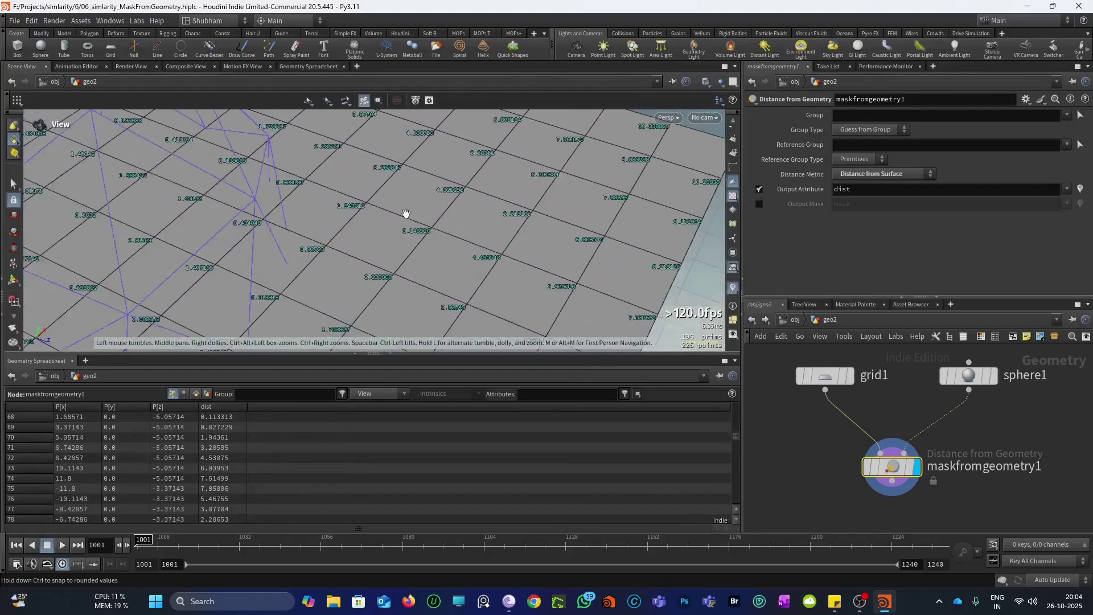
pyautogui.moveTo(404, 215); pyautogui.dragTo(476, 161, button='middle')
pyautogui.moveTo(476, 161); pyautogui.dragTo(615, 173, button='right')
pyautogui.moveTo(615, 173); pyautogui.dragTo(505, 182, button='middle')
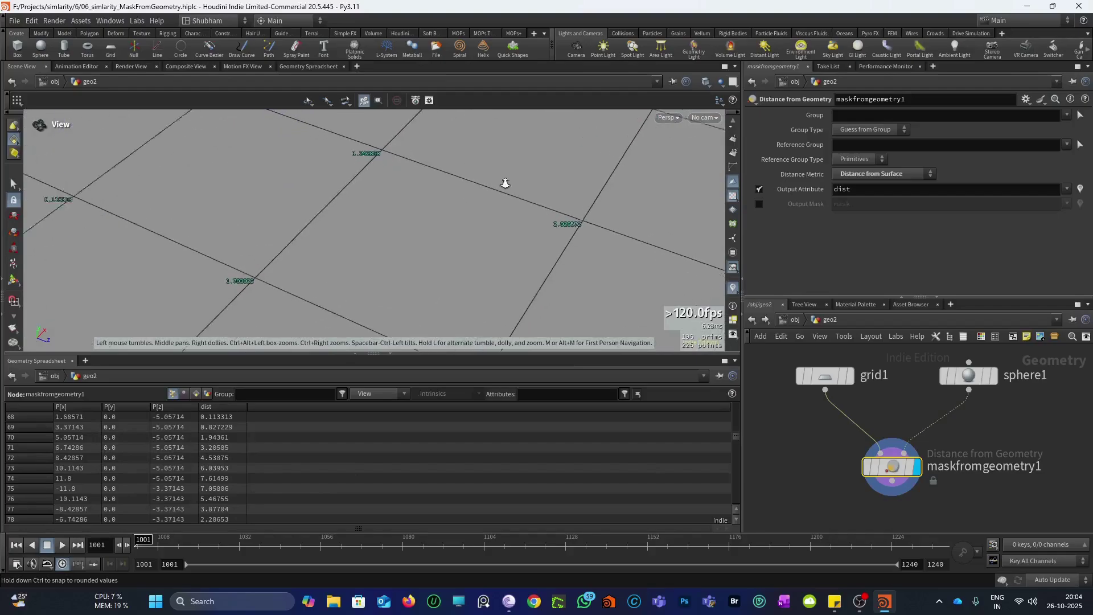
pyautogui.moveTo(505, 182); pyautogui.dragTo(464, 328, button='right')
pyautogui.moveTo(464, 327); pyautogui.dragTo(476, 268, button='middle')
pyautogui.moveTo(475, 268); pyautogui.dragTo(563, 318, button='right')
pyautogui.moveTo(564, 319); pyautogui.dragTo(493, 268, button='middle')
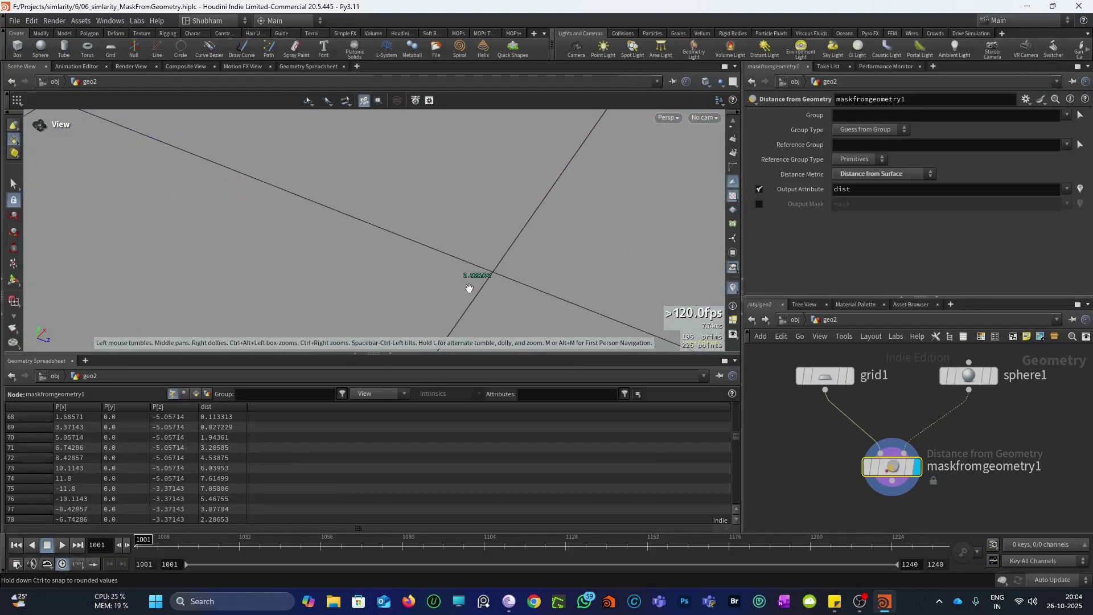
pyautogui.moveTo(477, 284); pyautogui.dragTo(483, 317, button='right')
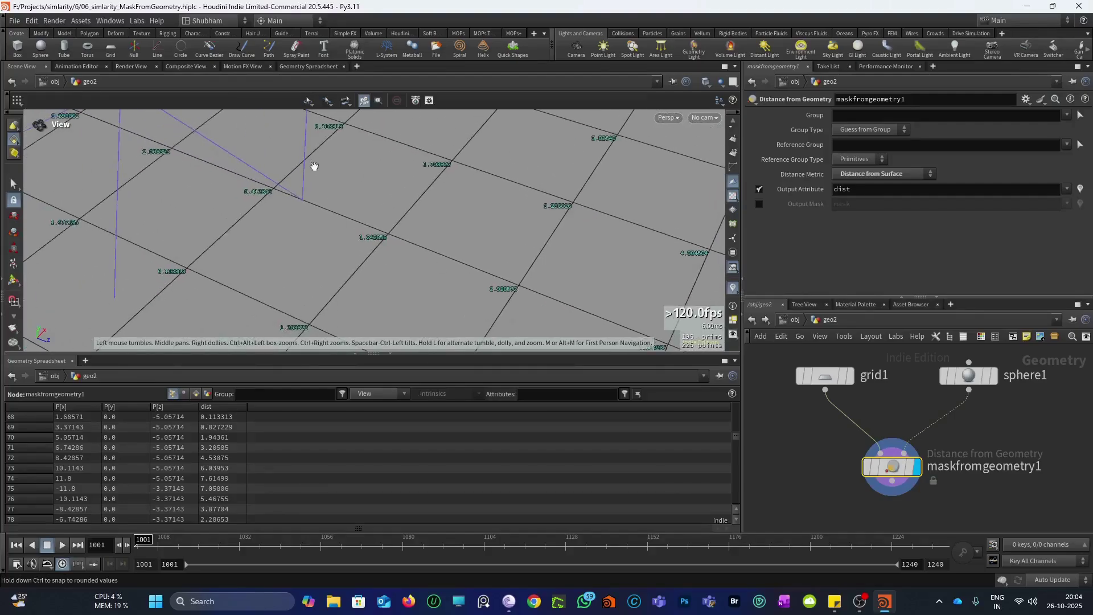
# Step: Compare the dist values near the sphere's edge with those towards the outer corner of the grid
pyautogui.moveTo(313, 166); pyautogui.dragTo(378, 176, button='middle')
pyautogui.moveTo(378, 176); pyautogui.dragTo(383, 175, button='right')
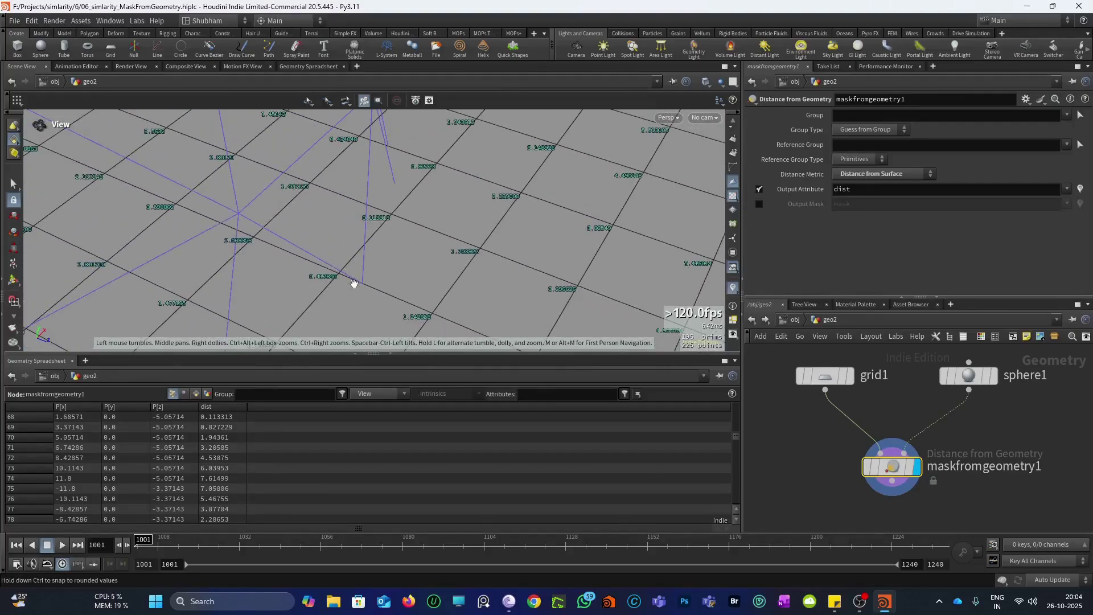
pyautogui.moveTo(353, 280); pyautogui.dragTo(342, 256)
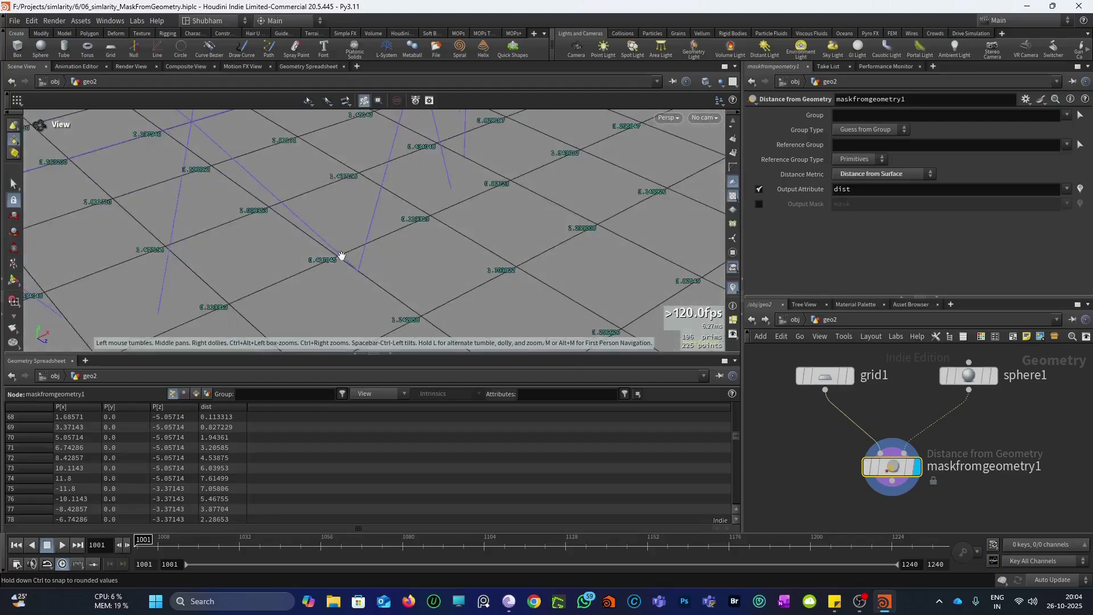
pyautogui.moveTo(382, 210); pyautogui.dragTo(268, 319, button='right')
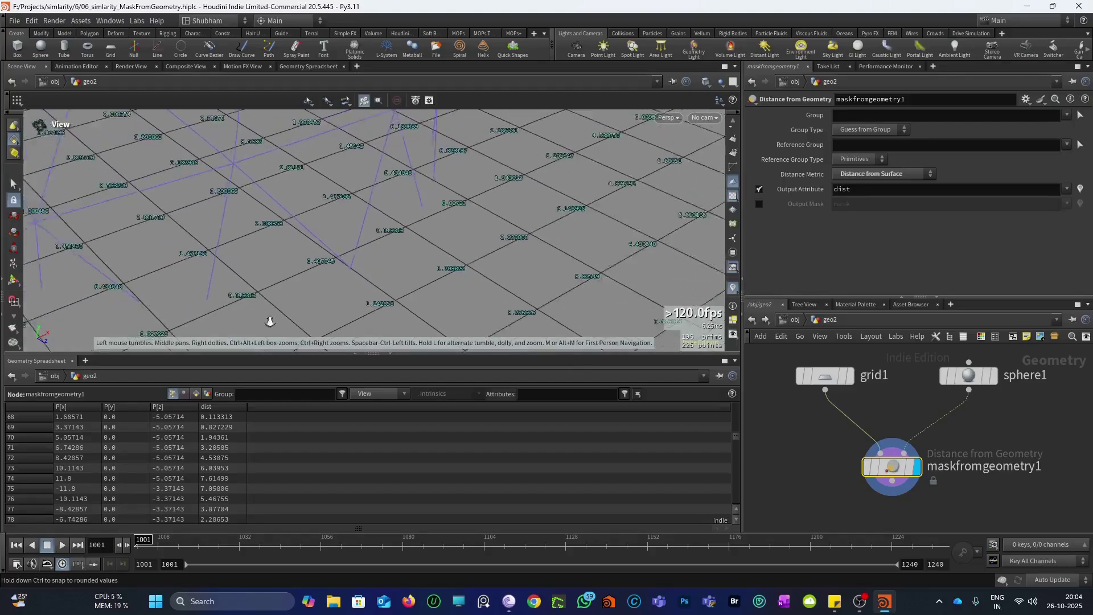
pyautogui.moveTo(268, 319); pyautogui.dragTo(335, 212)
pyautogui.moveTo(334, 212); pyautogui.dragTo(410, 278, button='right')
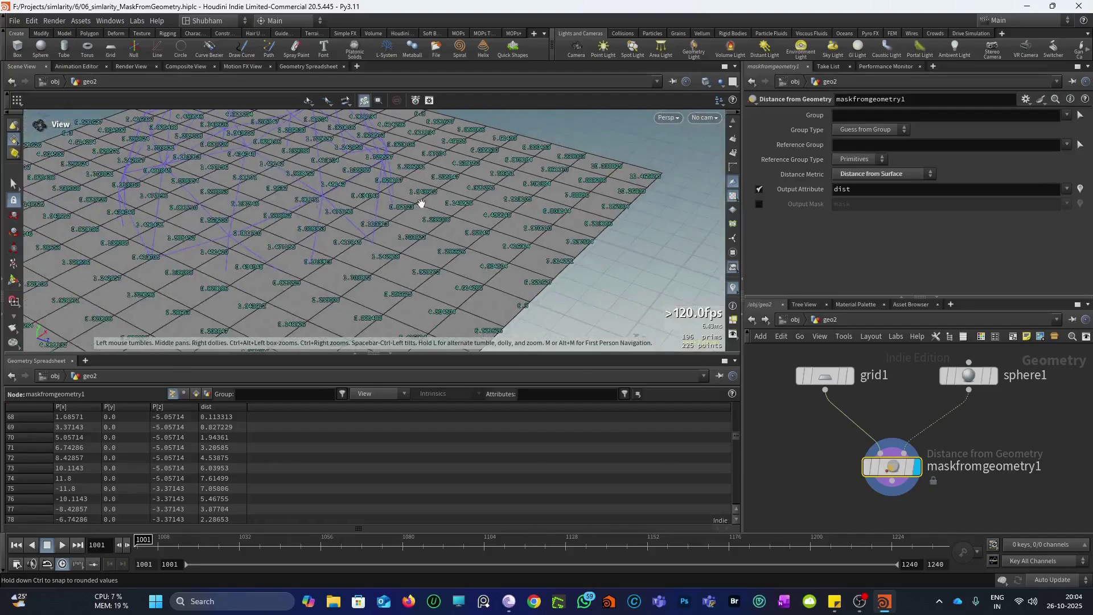
pyautogui.moveTo(422, 203); pyautogui.dragTo(403, 220)
pyautogui.moveTo(403, 219); pyautogui.dragTo(437, 231, button='middle')
pyautogui.moveTo(437, 230); pyautogui.dragTo(430, 266, button='right')
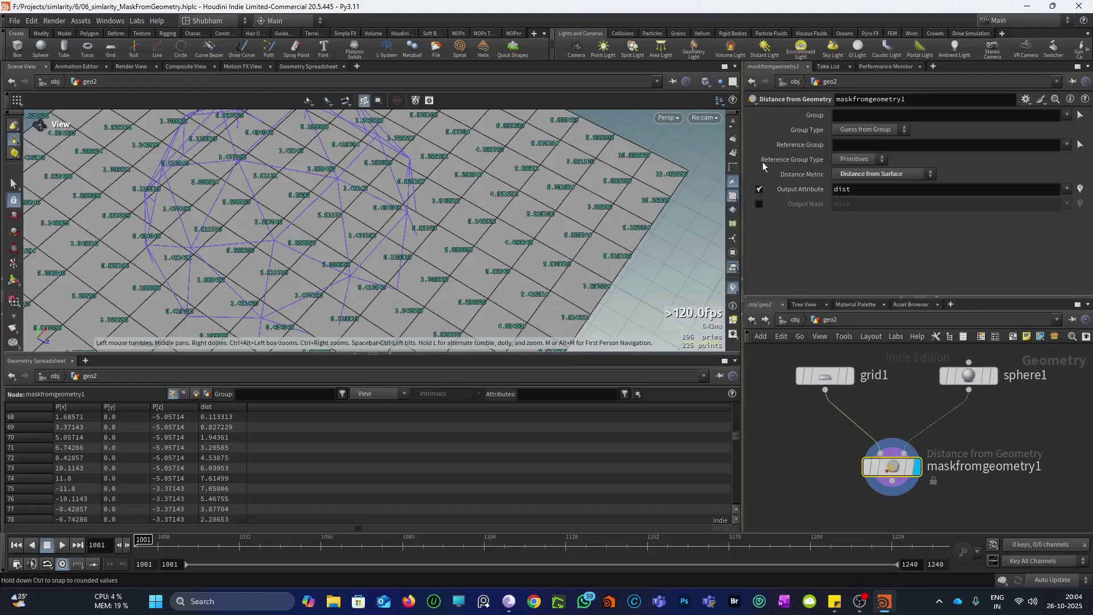
# Step: Set the Distance Metric to Distance Inside Geometry and check the dist values on points inside and outside the sphere
pyautogui.click(859, 174)
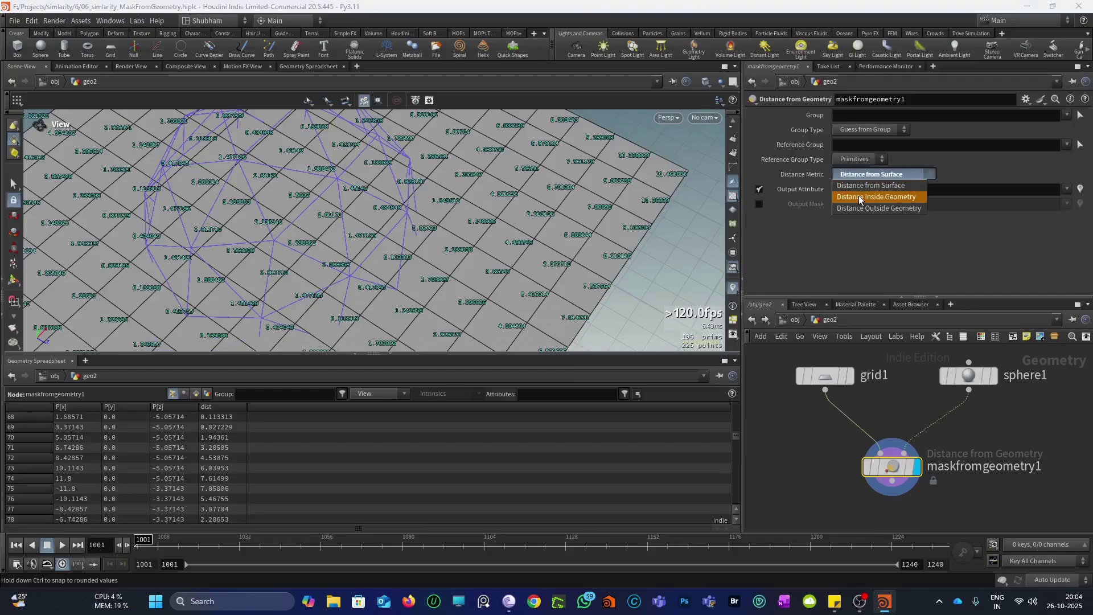
pyautogui.click(860, 197)
pyautogui.scroll(3, 435, 231)
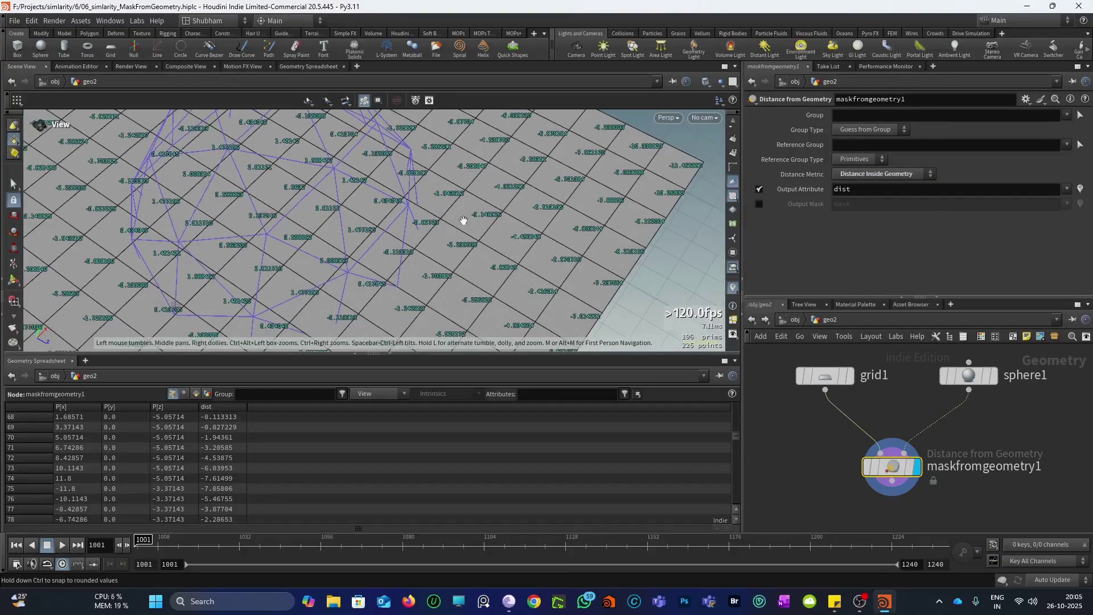
pyautogui.moveTo(484, 249); pyautogui.dragTo(517, 211, button='middle')
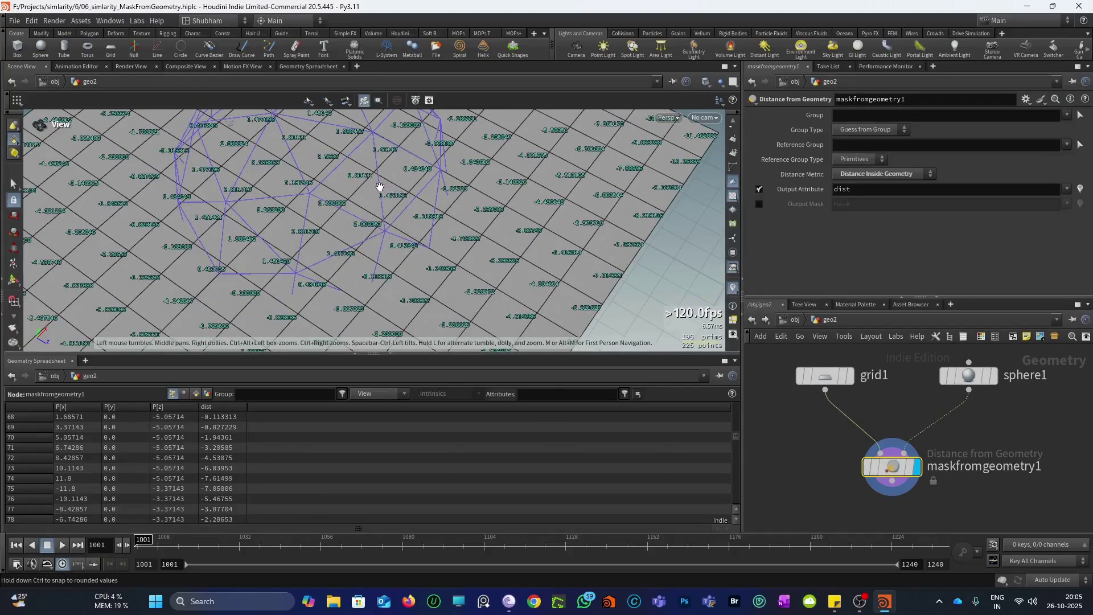
pyautogui.scroll(5, 386, 277)
pyautogui.moveTo(284, 223); pyautogui.dragTo(260, 219)
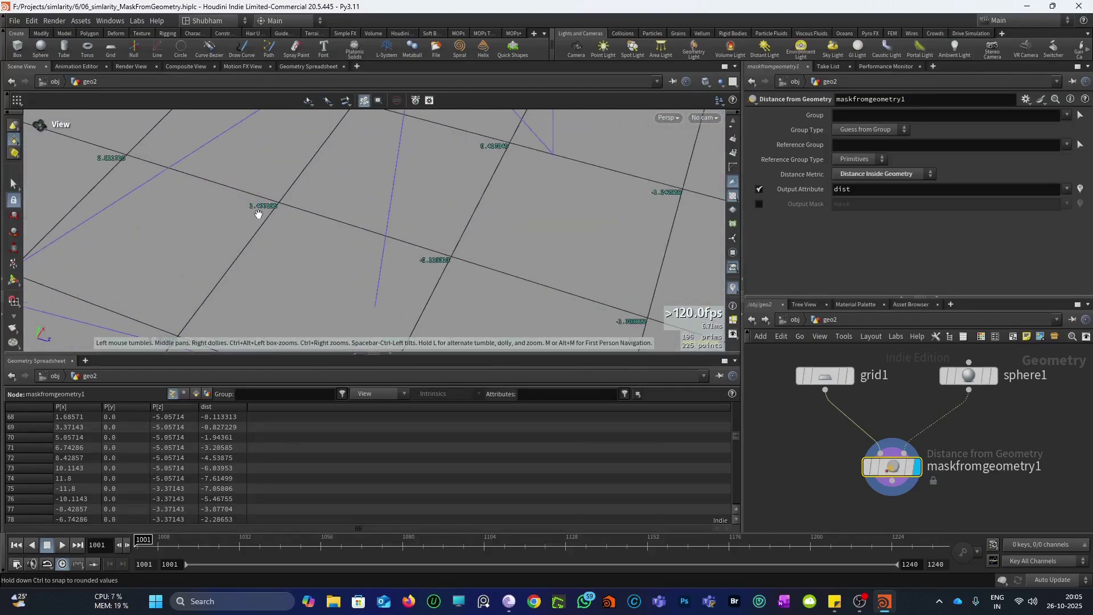
pyautogui.moveTo(347, 181); pyautogui.dragTo(331, 212)
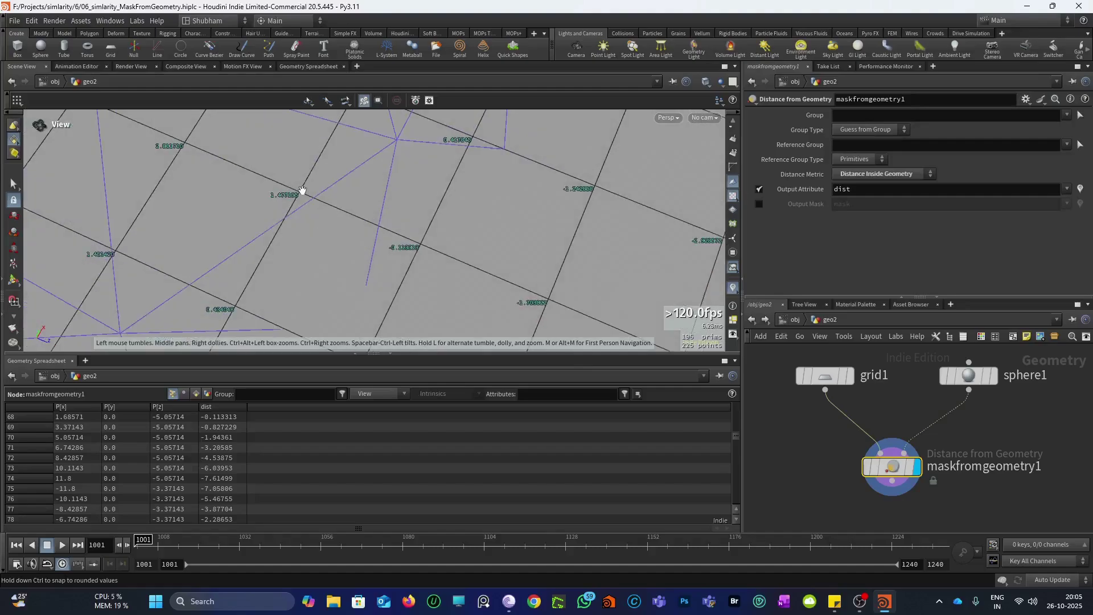
pyautogui.moveTo(397, 192); pyautogui.dragTo(429, 222)
pyautogui.moveTo(430, 280); pyautogui.dragTo(462, 213)
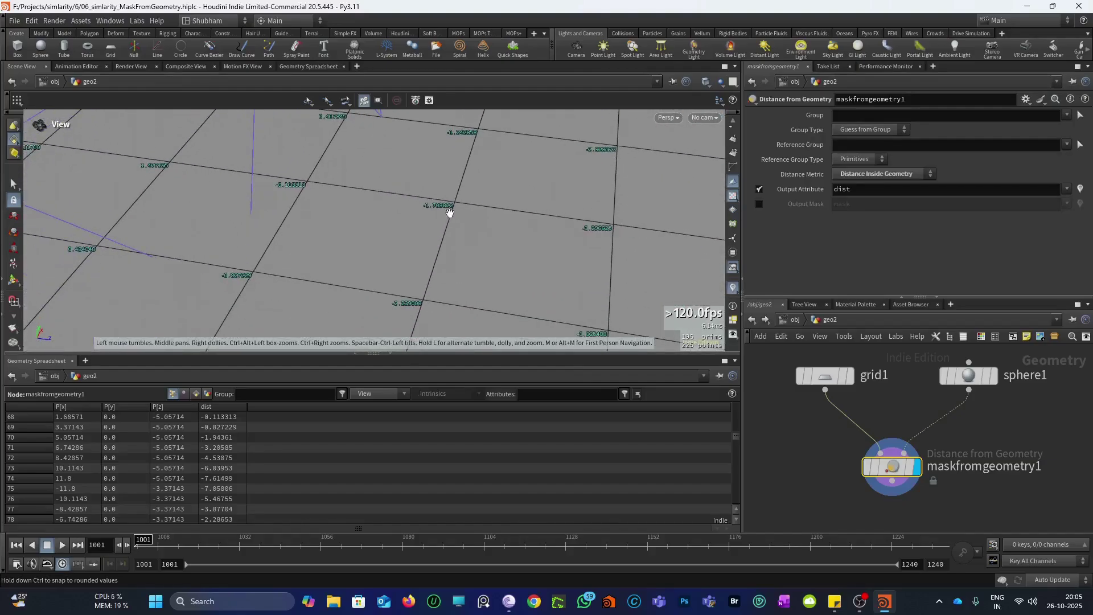
# Step: Set the Distance Metric to Distance Outside Geometry and check the dist values on both sides of the sphere's boundary
pyautogui.click(884, 175)
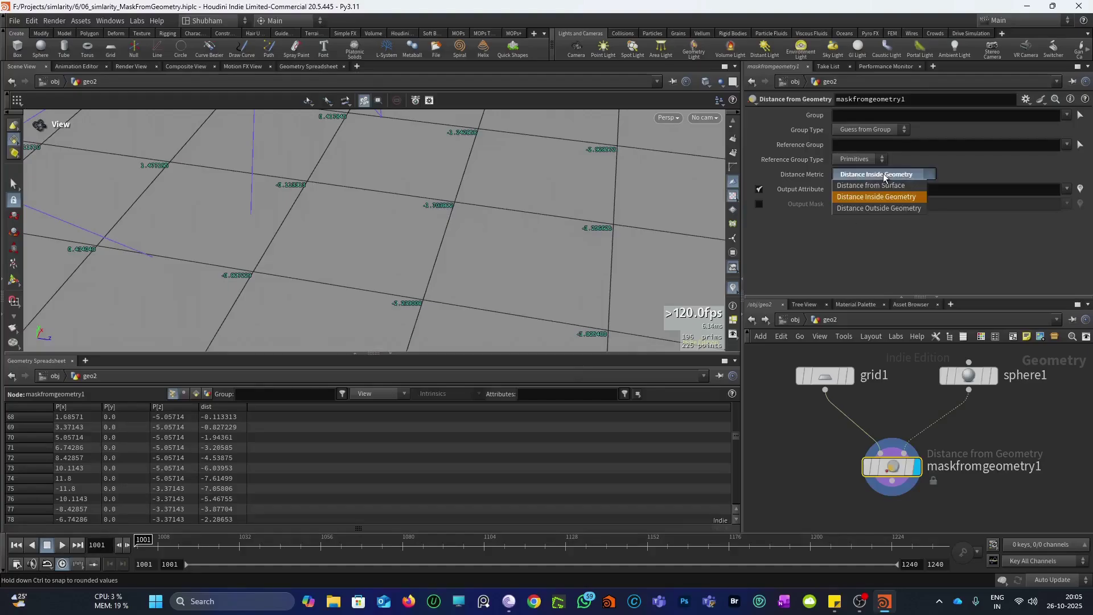
pyautogui.click(865, 209)
pyautogui.moveTo(425, 228); pyautogui.dragTo(463, 241)
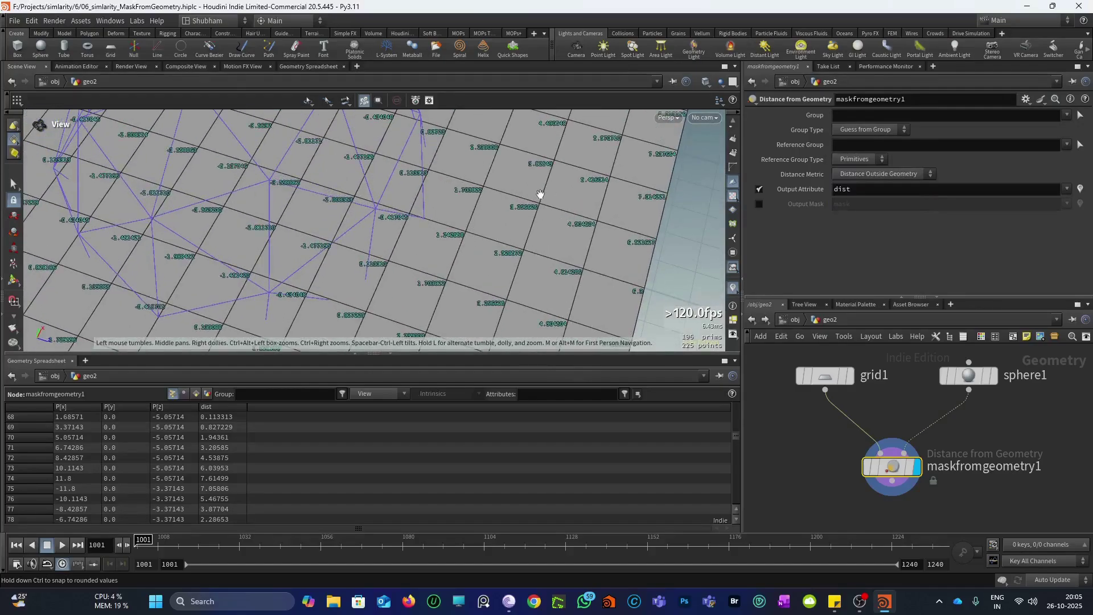
pyautogui.moveTo(331, 251); pyautogui.dragTo(380, 144, button='right')
pyautogui.moveTo(365, 242)
pyautogui.mouseDown()
pyautogui.moveTo(372, 207)
pyautogui.moveTo(412, 163)
pyautogui.moveTo(366, 249)
pyautogui.mouseUp()
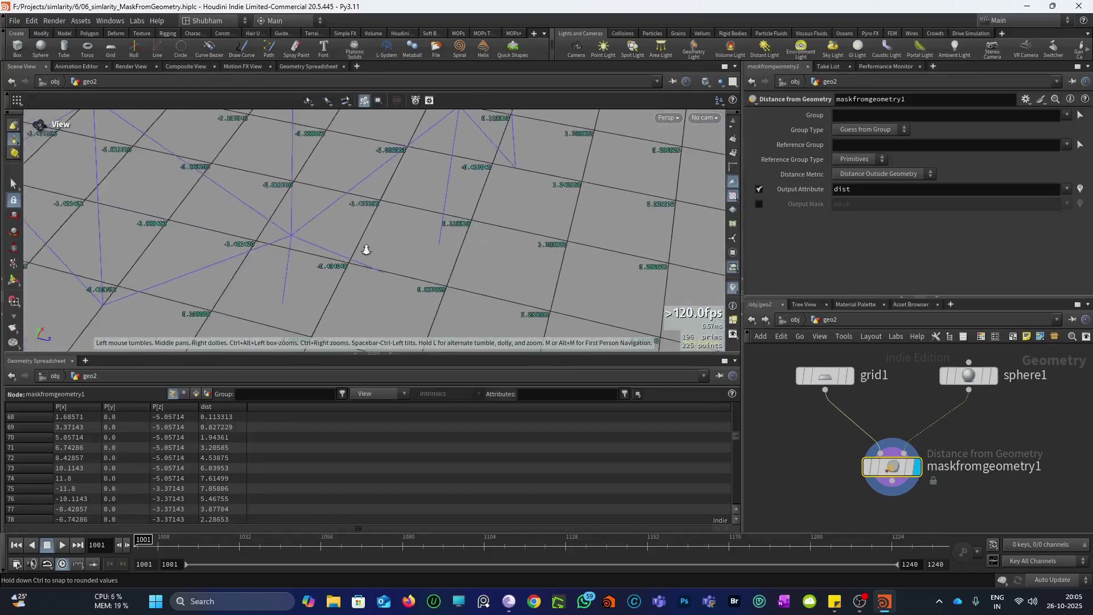
pyautogui.moveTo(366, 249); pyautogui.dragTo(352, 253, button='right')
pyautogui.moveTo(394, 183)
pyautogui.mouseDown()
pyautogui.moveTo(381, 249)
pyautogui.moveTo(402, 213)
pyautogui.moveTo(386, 188)
pyautogui.mouseUp()
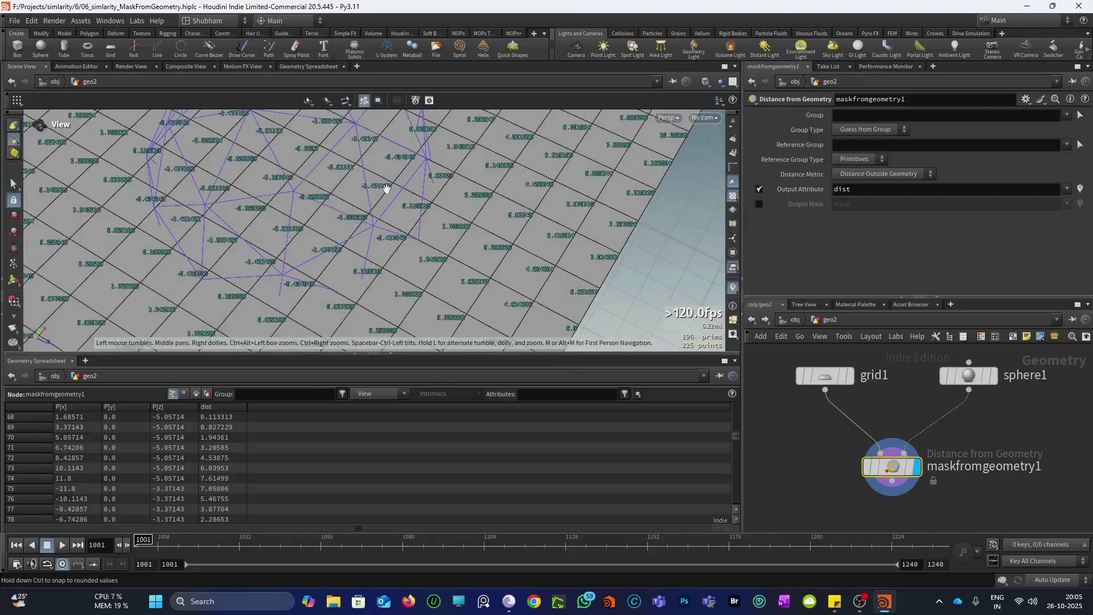
pyautogui.moveTo(386, 188); pyautogui.dragTo(388, 195, button='middle')
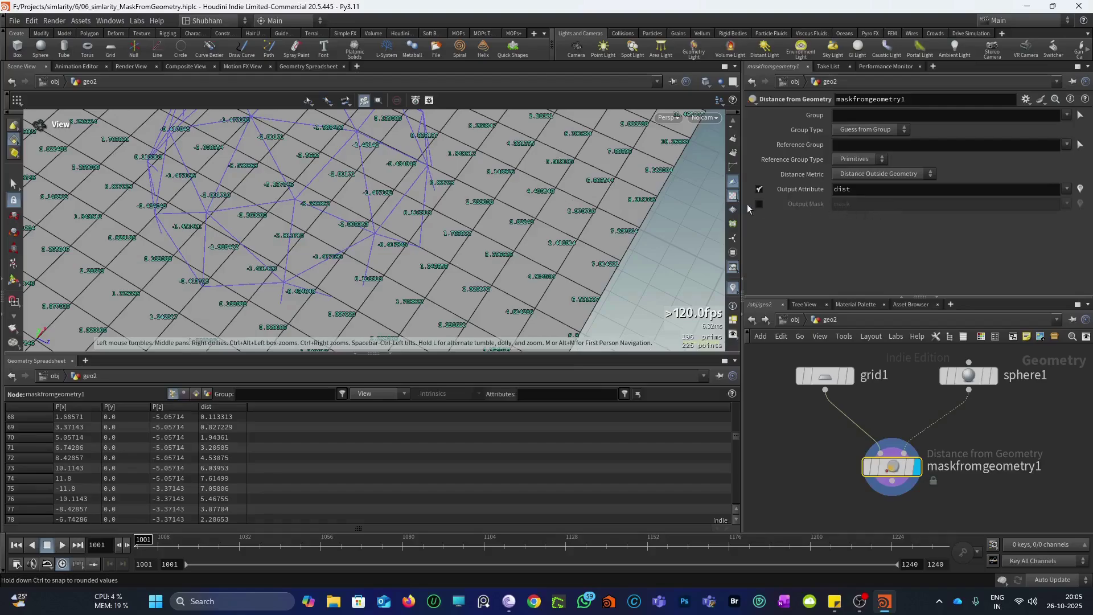
# Step: Change the dist point attribute visualizer's type to Color and inspect the resulting shading across the whole grid
pyautogui.click(733, 288)
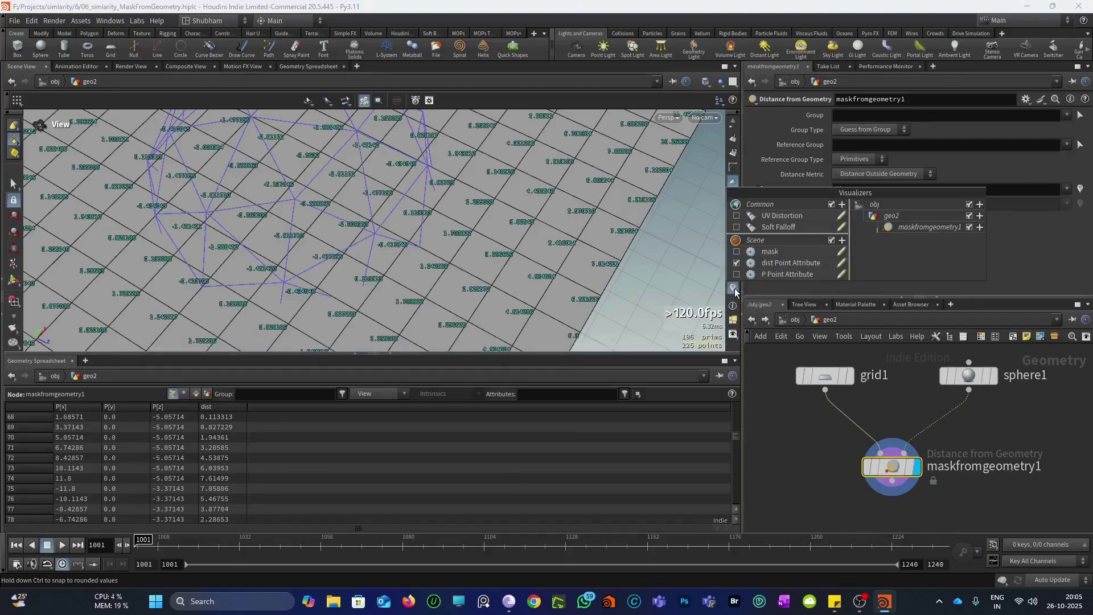
pyautogui.click(841, 263)
pyautogui.click(814, 221)
pyautogui.click(785, 248)
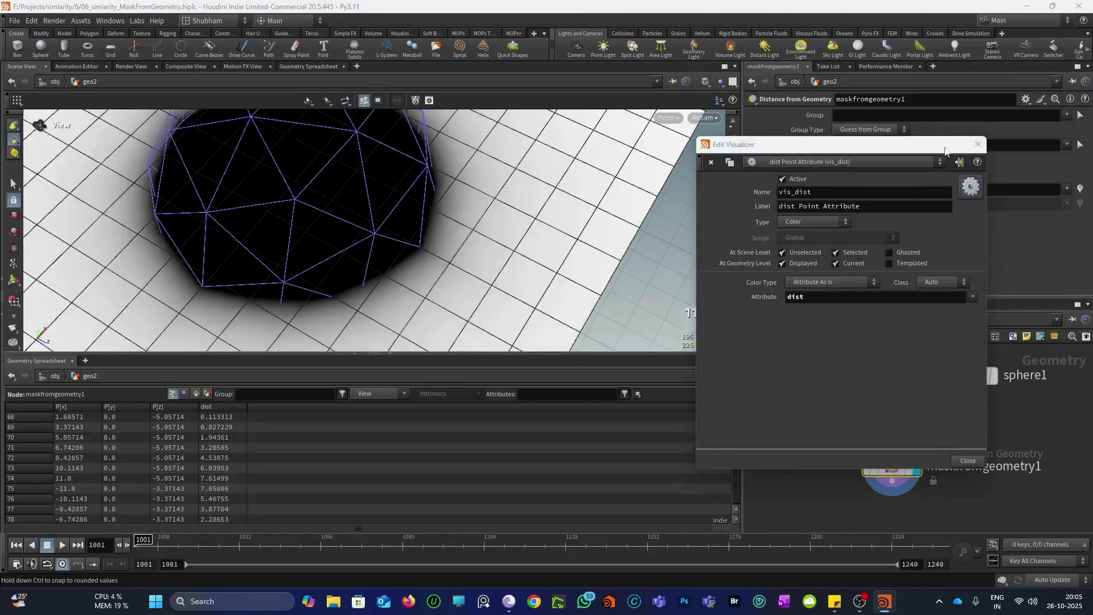
pyautogui.click(978, 144)
pyautogui.scroll(-5, 449, 268)
pyautogui.moveTo(422, 251); pyautogui.dragTo(396, 192)
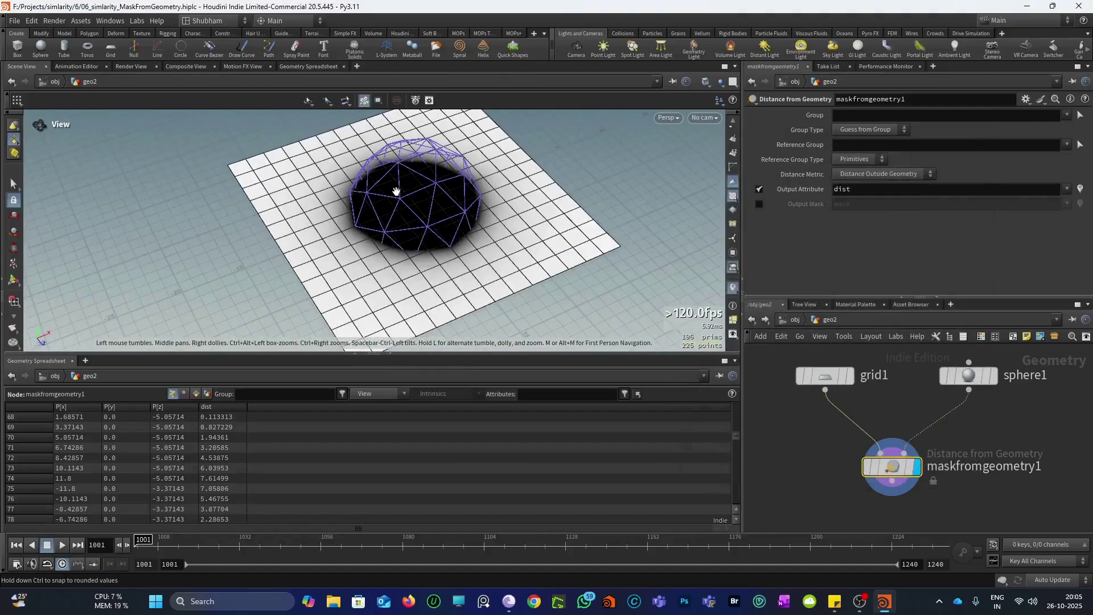
pyautogui.scroll(2, 428, 194)
pyautogui.scroll(-2, 436, 169)
pyautogui.moveTo(407, 239); pyautogui.dragTo(370, 246, button='middle')
pyautogui.scroll(4, 422, 223)
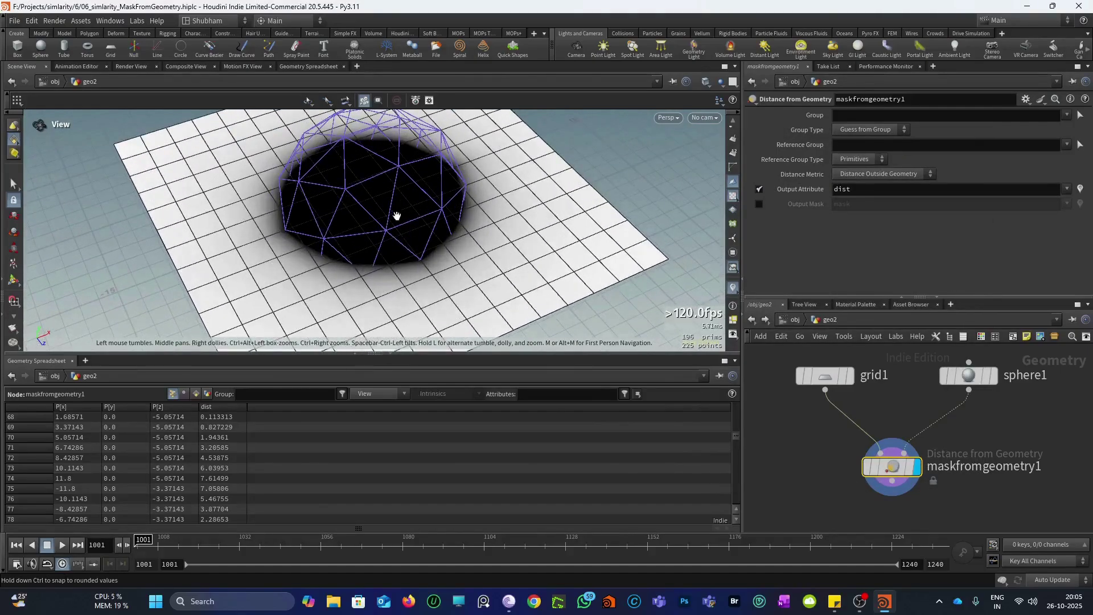
# Step: Set the Distance Metric to Distance Inside Geometry to view the dist shading inside the sphere
pyautogui.moveTo(396, 215); pyautogui.dragTo(386, 244)
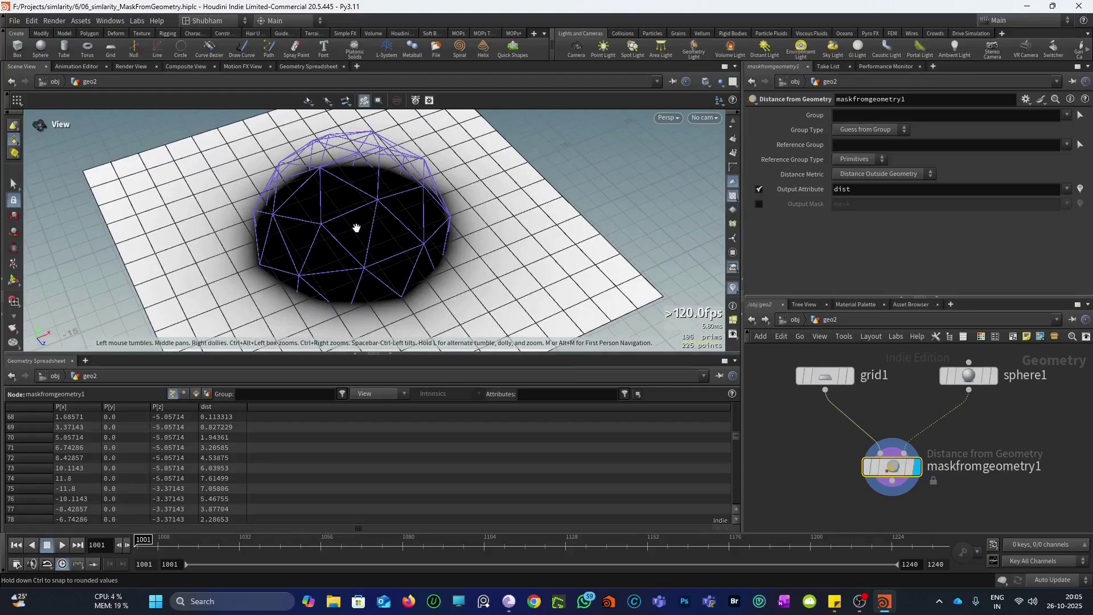
pyautogui.moveTo(346, 165); pyautogui.dragTo(416, 205)
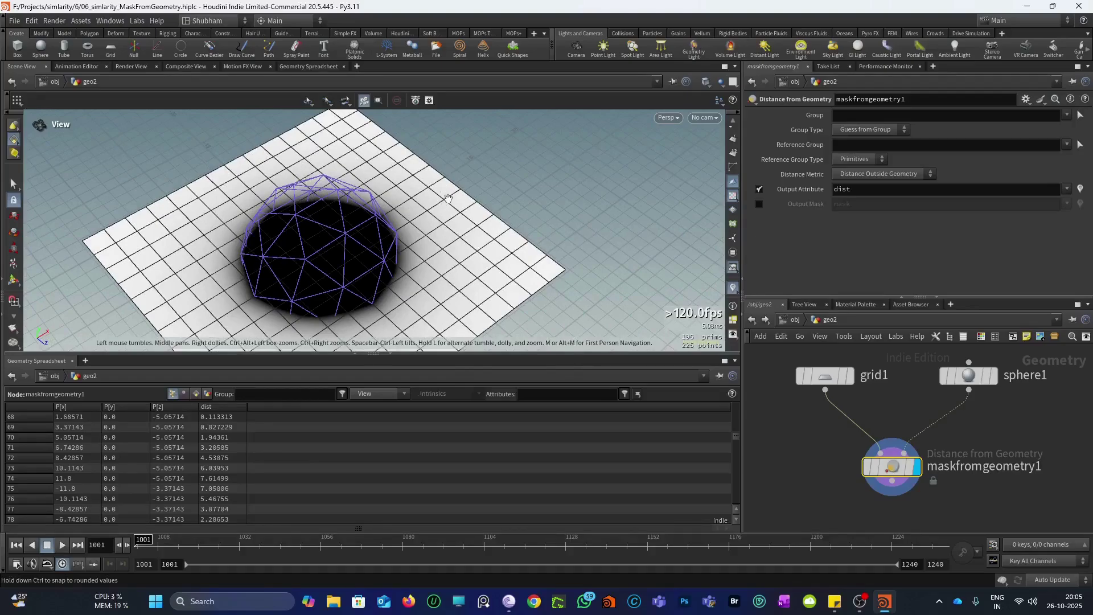
pyautogui.click(852, 175)
pyautogui.click(876, 188)
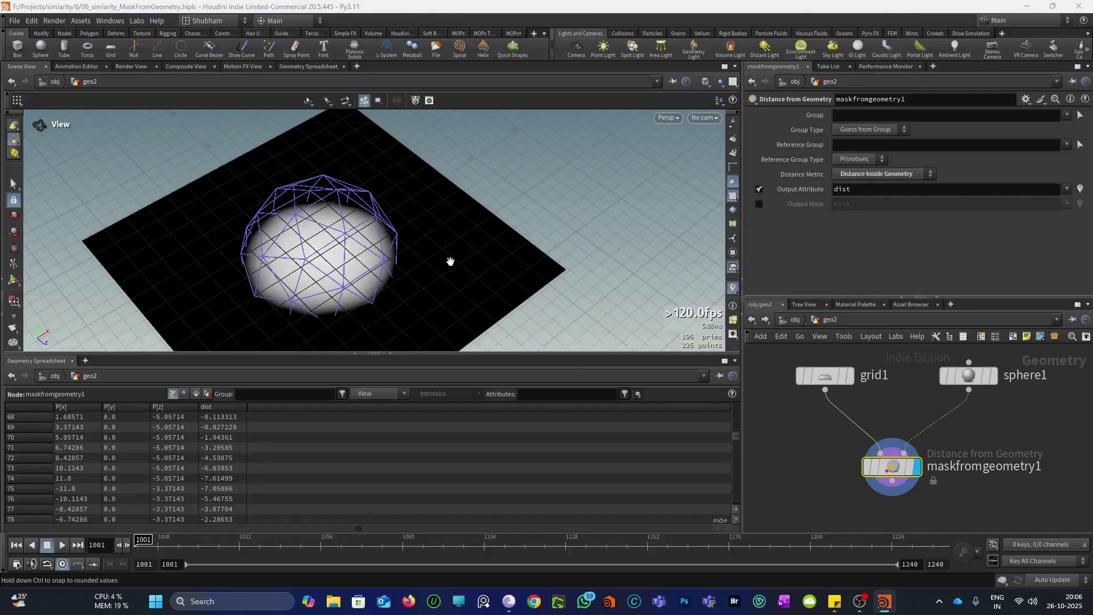
# Step: Set the Distance Metric to Distance from Surface and inspect the dist shading inside and outside the sphere's boundary
pyautogui.click(884, 172)
pyautogui.click(872, 183)
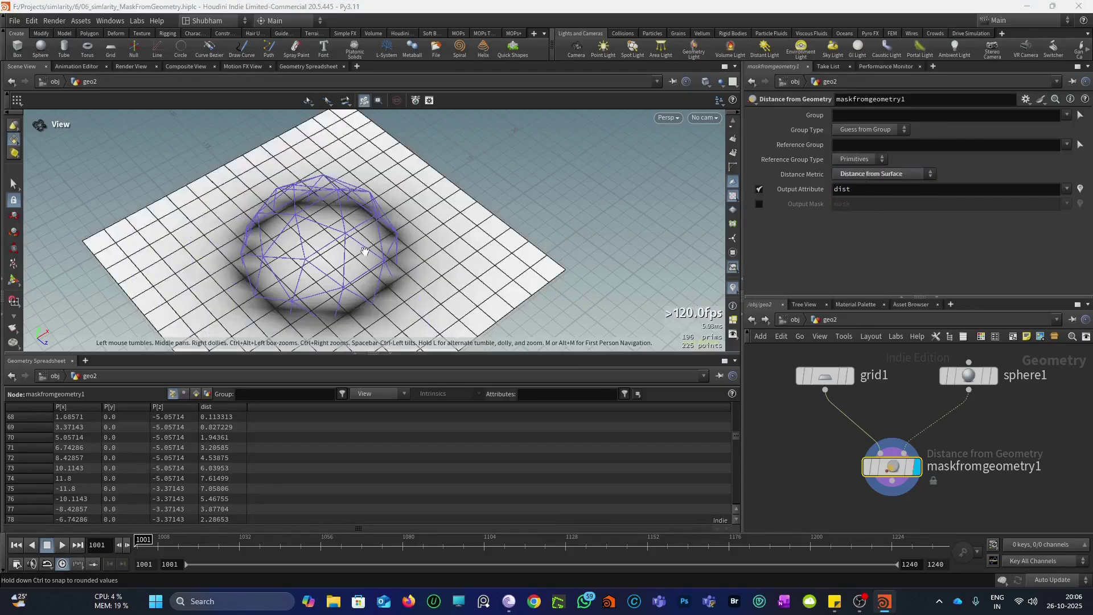
pyautogui.moveTo(354, 313); pyautogui.dragTo(425, 205, button='right')
pyautogui.moveTo(424, 205); pyautogui.dragTo(435, 149)
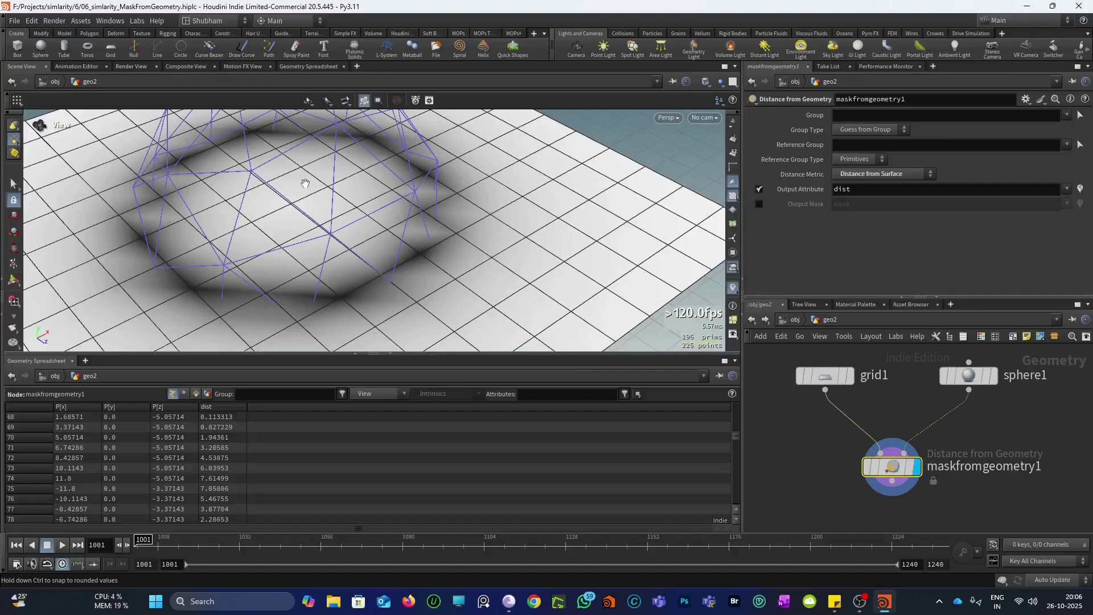
pyautogui.moveTo(592, 215); pyautogui.dragTo(404, 256)
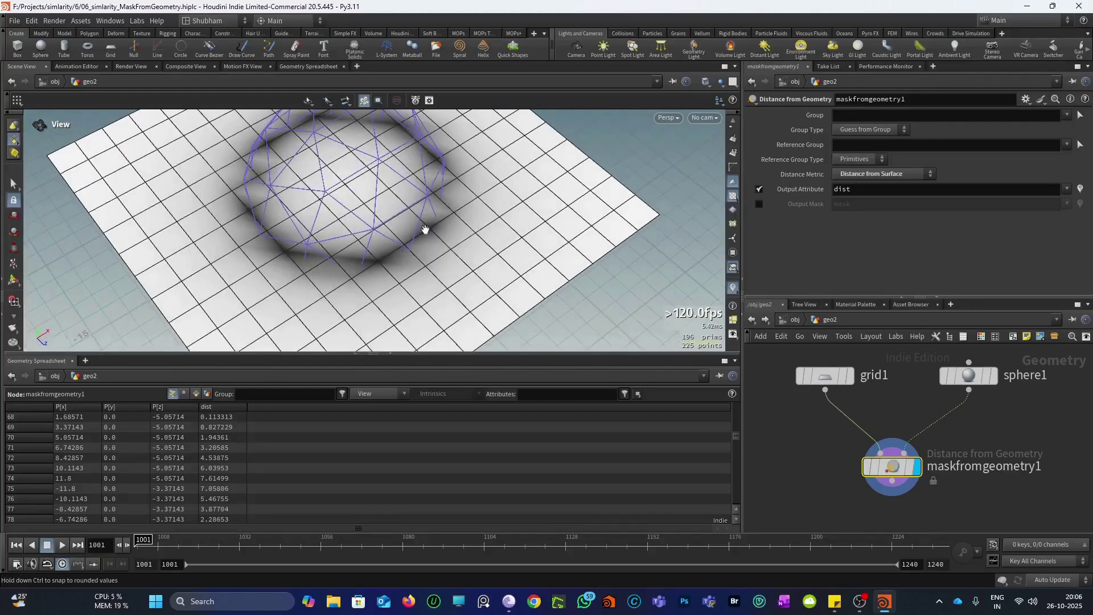
pyautogui.moveTo(425, 230); pyautogui.dragTo(464, 216, button='right')
pyautogui.moveTo(464, 216); pyautogui.dragTo(439, 299, button='middle')
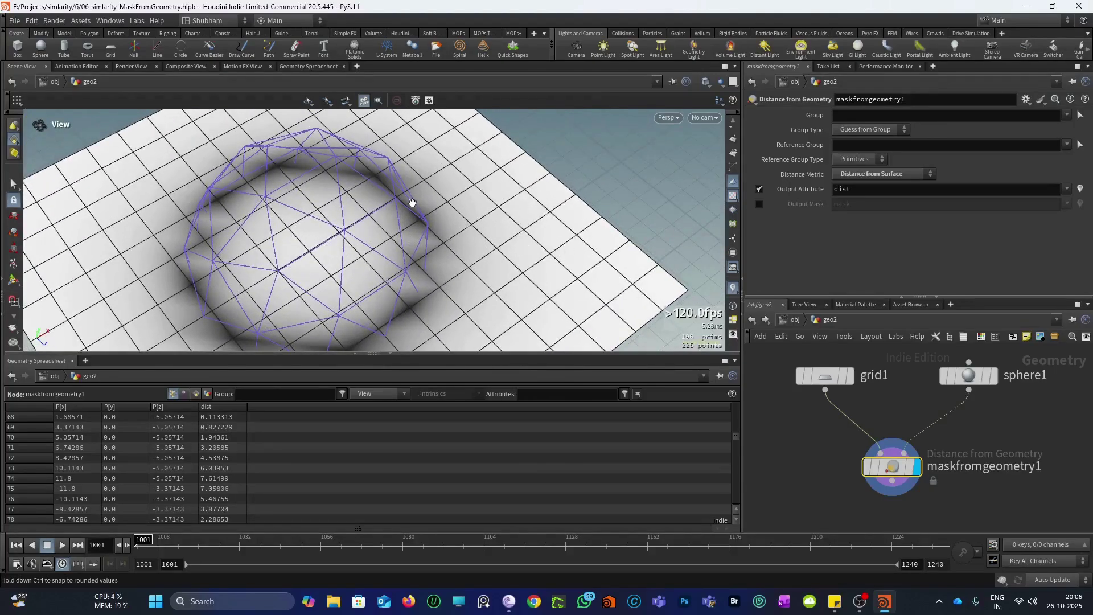
pyautogui.moveTo(437, 139); pyautogui.dragTo(367, 270, button='right')
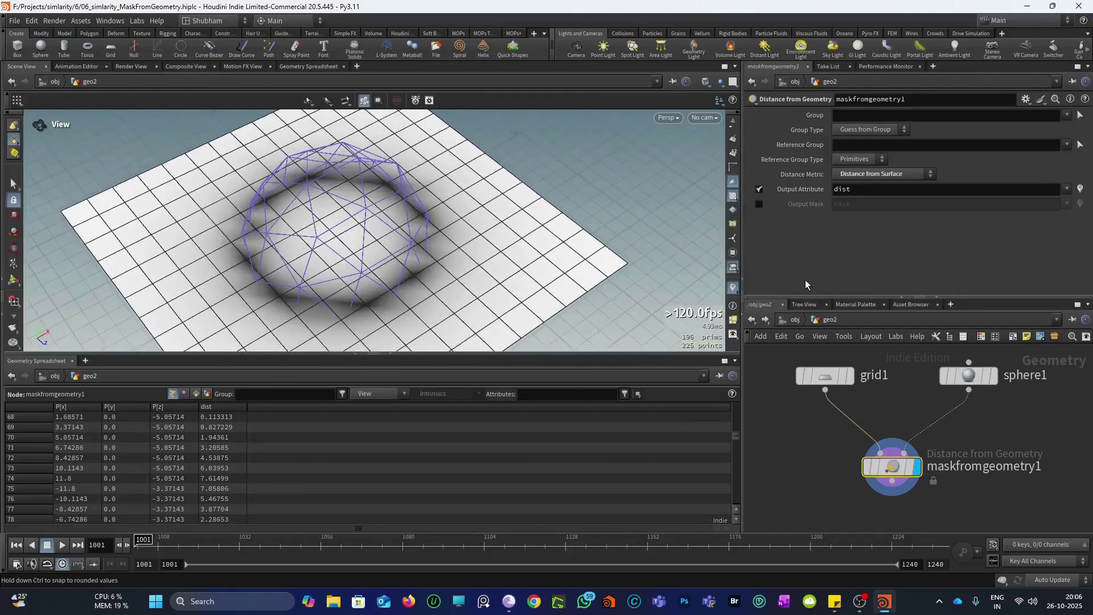
pyautogui.moveTo(334, 313); pyautogui.dragTo(710, 227)
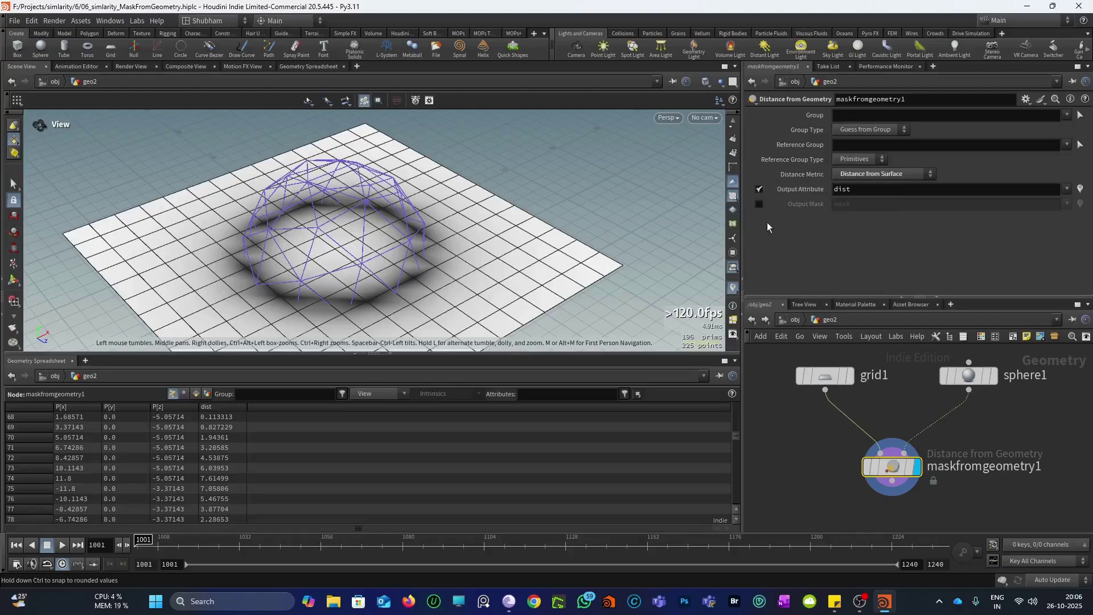
# Step: Enable the Output Mask named mask alongside the dist Output Attribute and read the Output Mask parameter's description
pyautogui.click(758, 188)
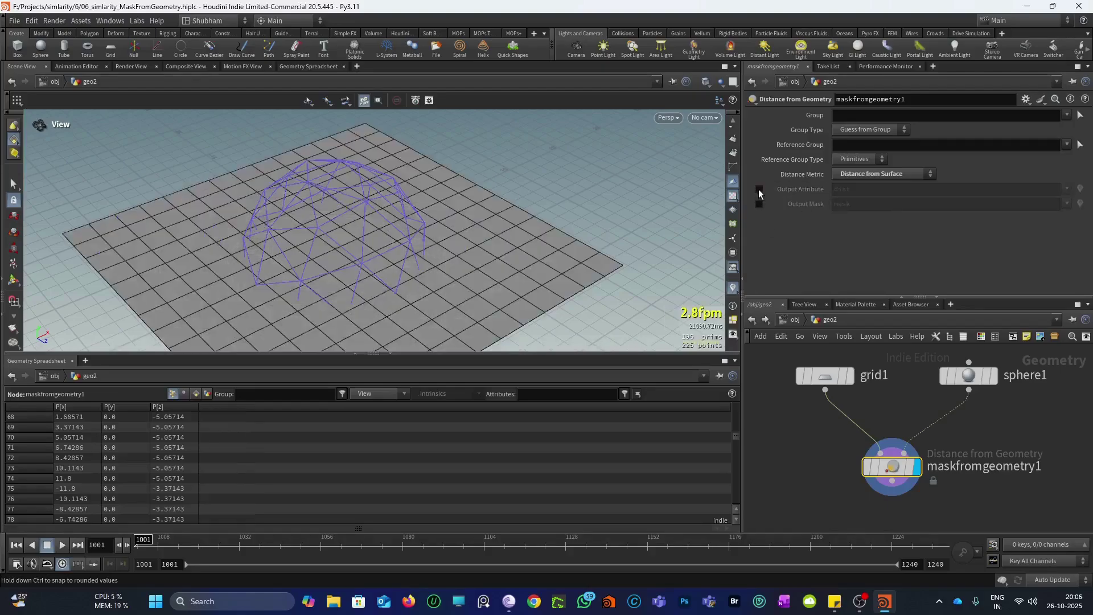
pyautogui.click(760, 203)
pyautogui.click(759, 189)
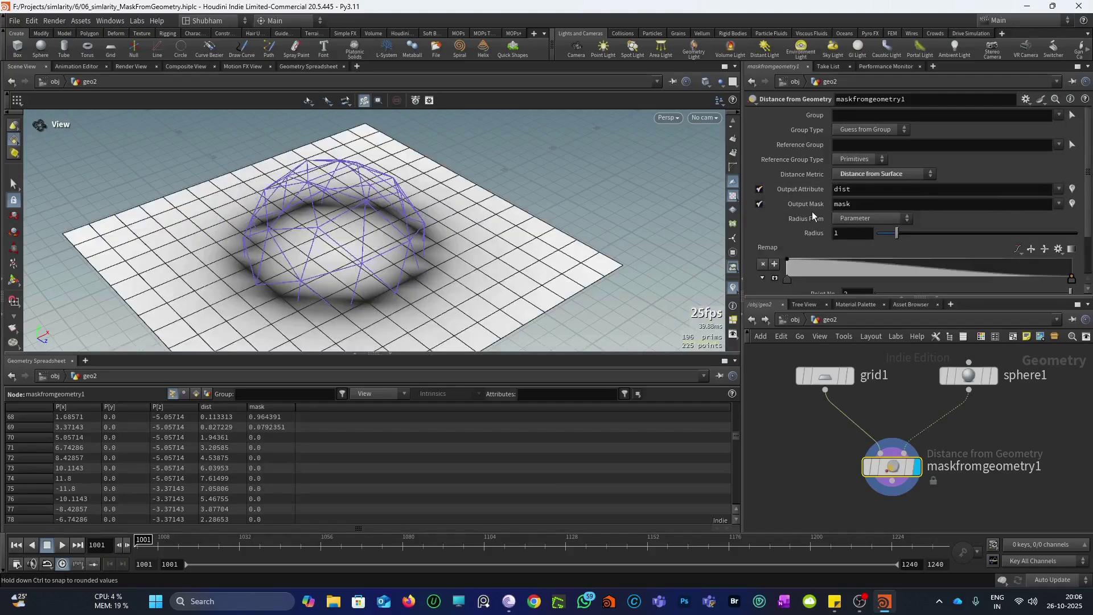
pyautogui.moveTo(812, 206)
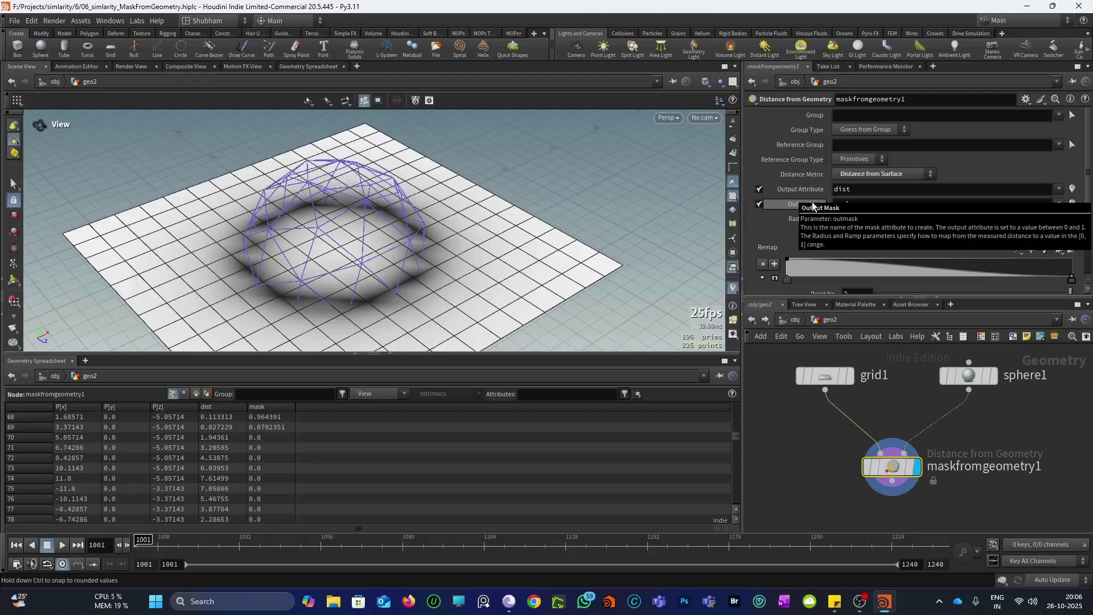
pyautogui.moveTo(759, 225)
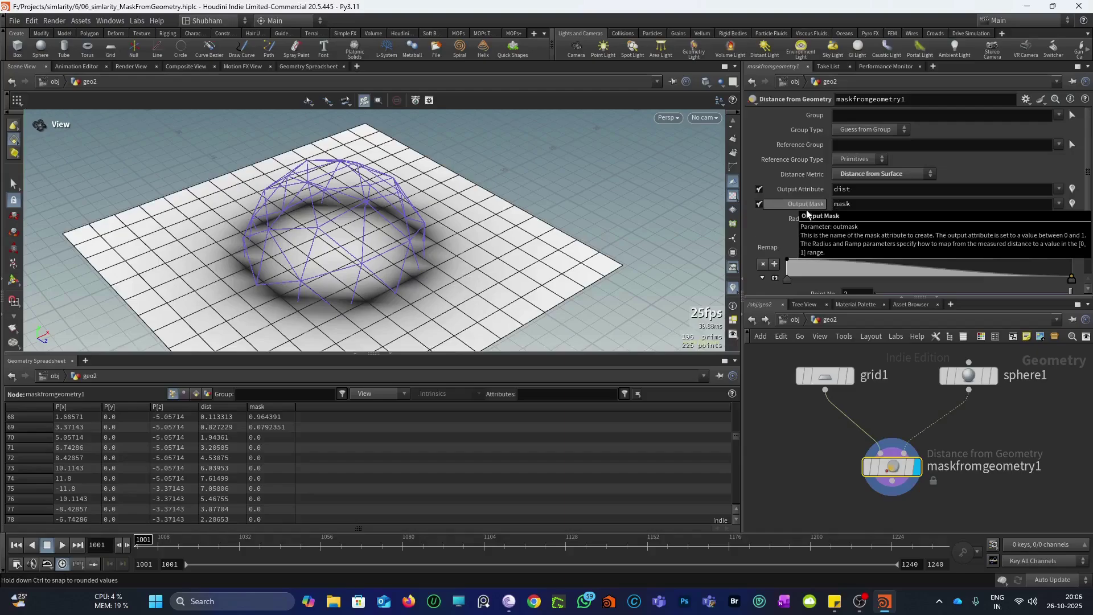
pyautogui.scroll(2, 405, 210)
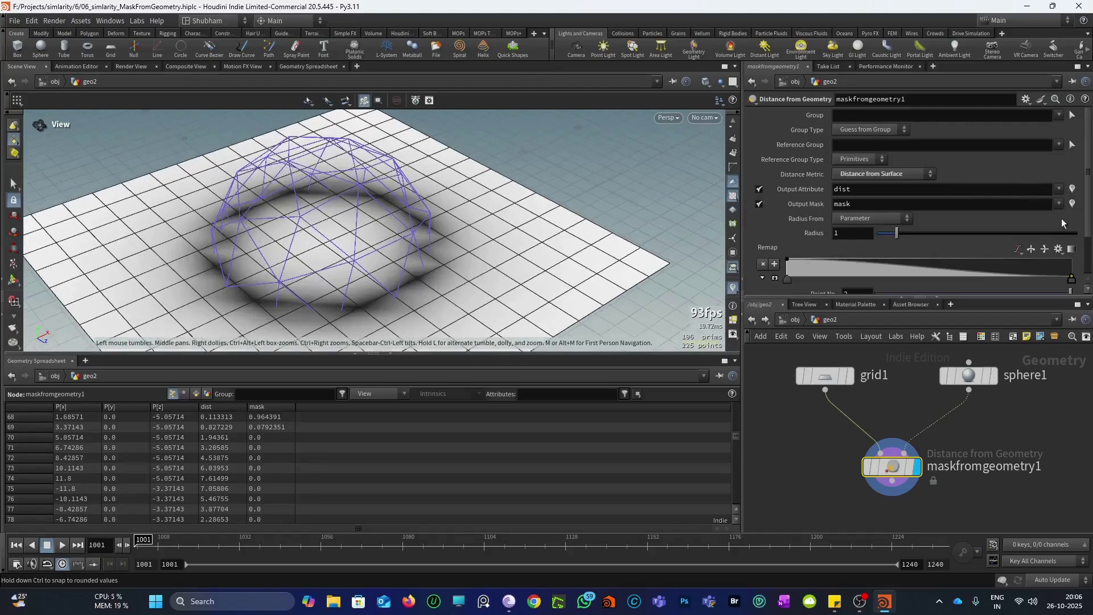
# Step: Set the Distance Metric to Distance Outside Geometry and toggle the dist visualizer off and on to check its shading
pyautogui.click(858, 172)
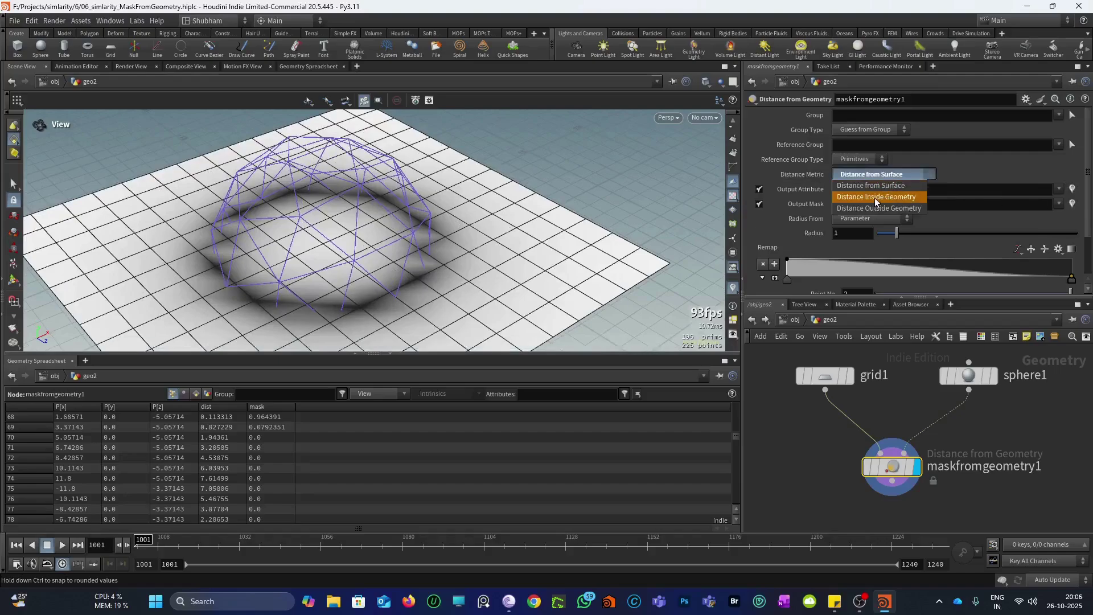
pyautogui.click(878, 207)
pyautogui.moveTo(341, 251); pyautogui.dragTo(572, 232)
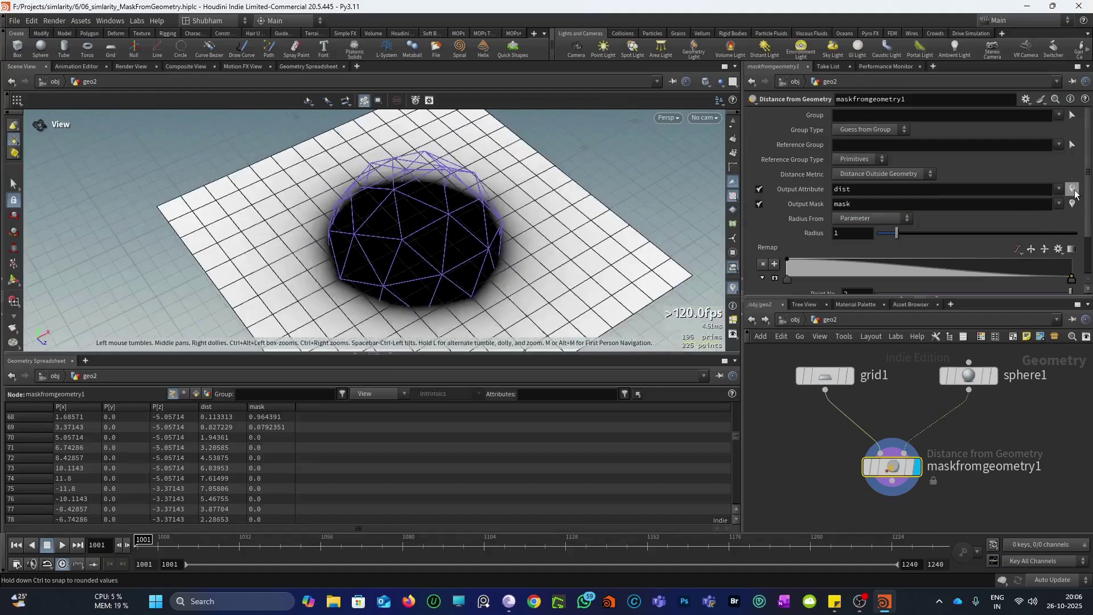
pyautogui.click(1073, 192)
pyautogui.click(1074, 191)
pyautogui.click(1074, 191)
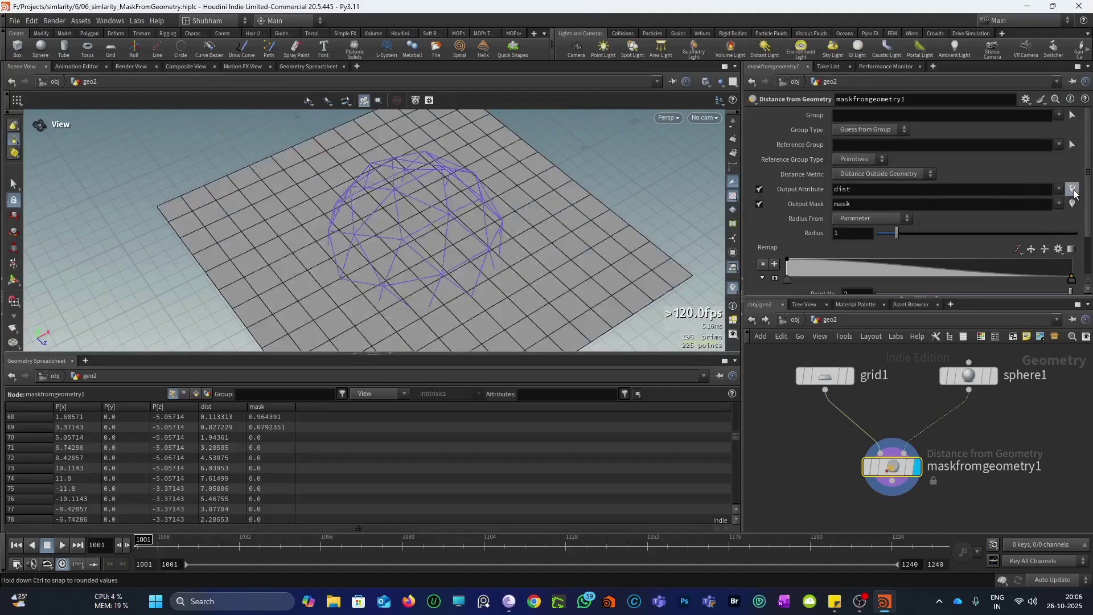
pyautogui.click(1074, 191)
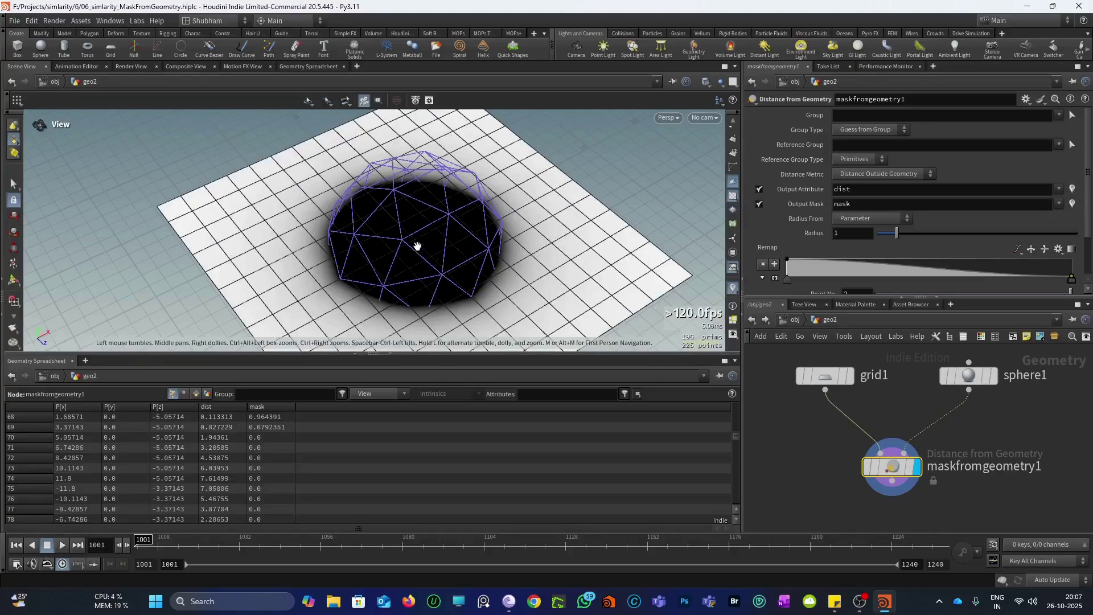
# Step: Turn on the visualizer for the mask attribute and change its type to Color
pyautogui.click(1074, 206)
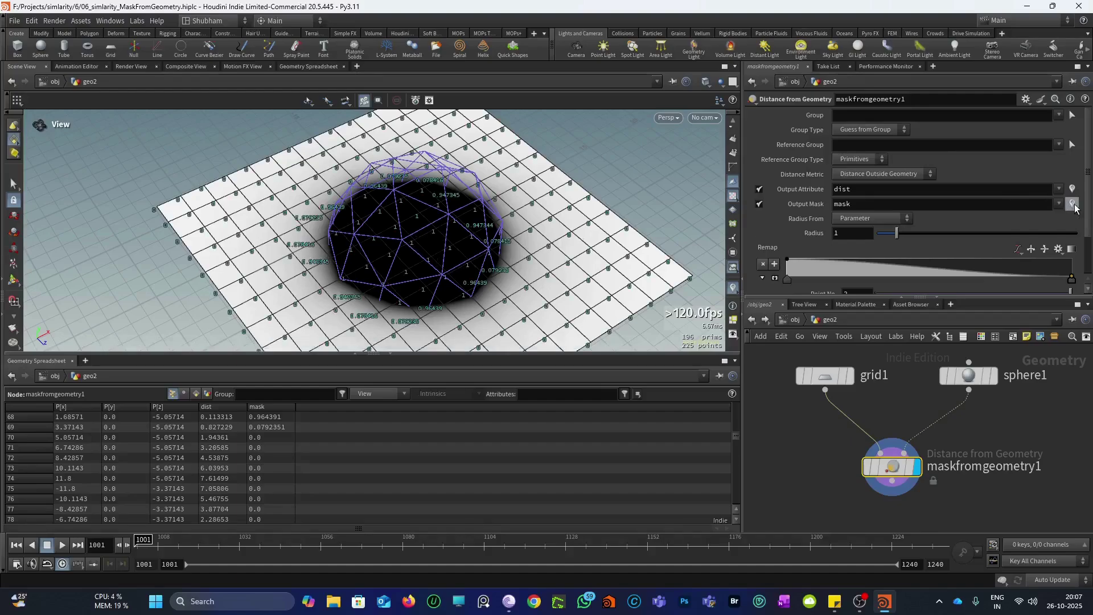
pyautogui.click(733, 288)
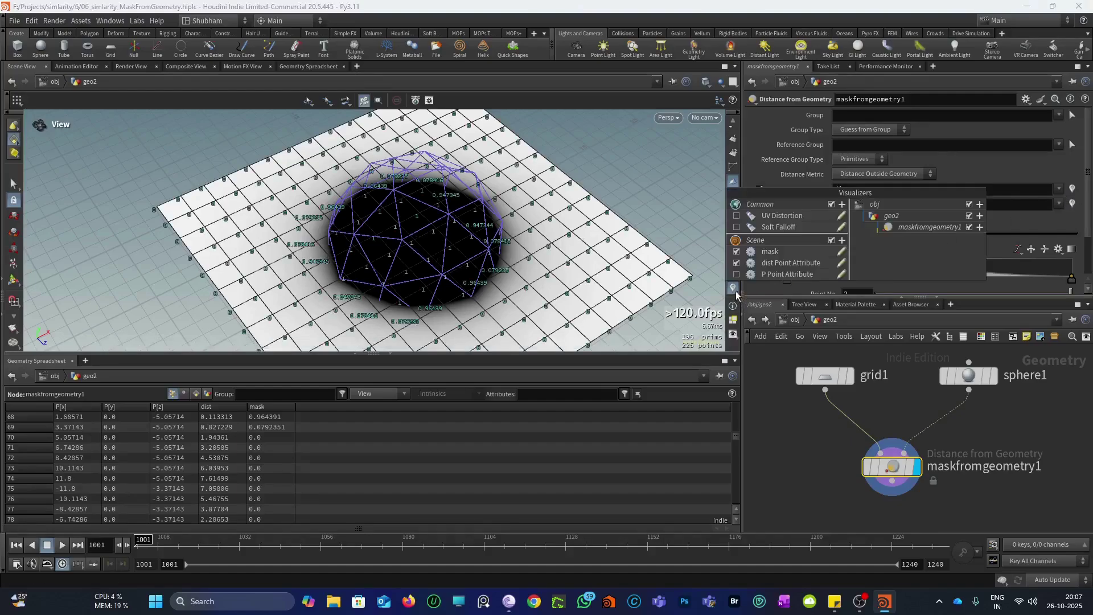
pyautogui.click(841, 256)
pyautogui.click(814, 221)
pyautogui.click(798, 245)
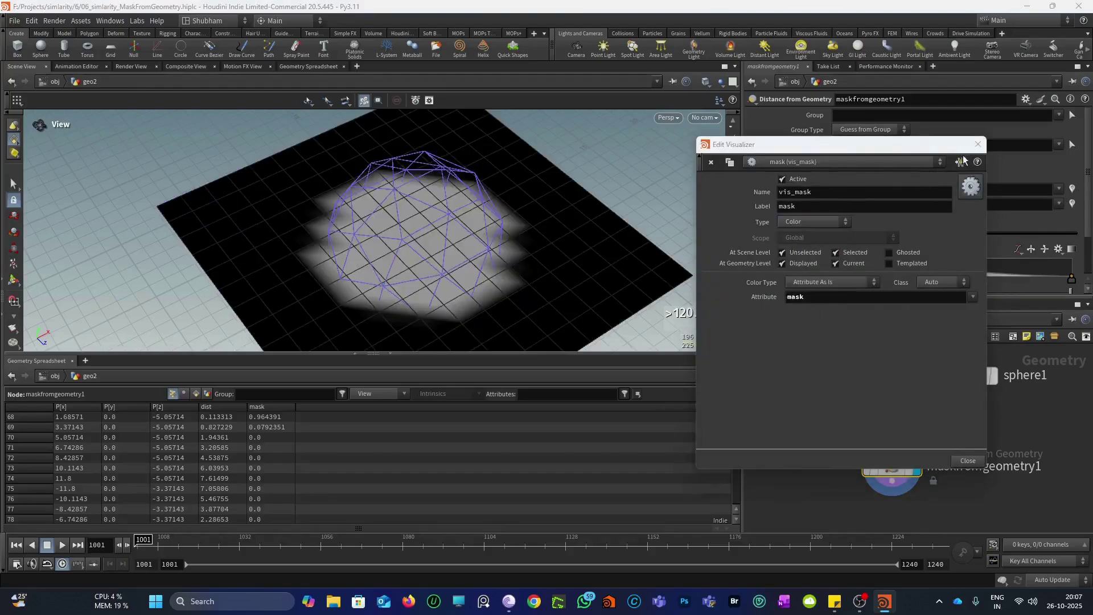
pyautogui.click(977, 144)
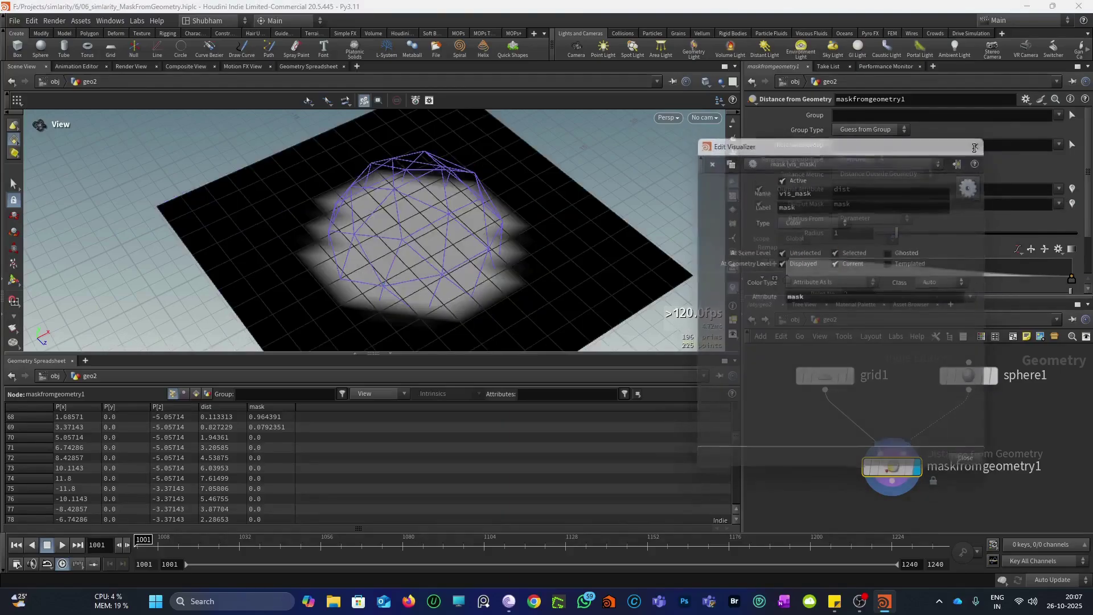
# Step: Switch repeatedly between the dist and mask visualizers to compare their shading on the grid
pyautogui.click(1073, 207)
pyautogui.click(1073, 190)
pyautogui.click(1073, 206)
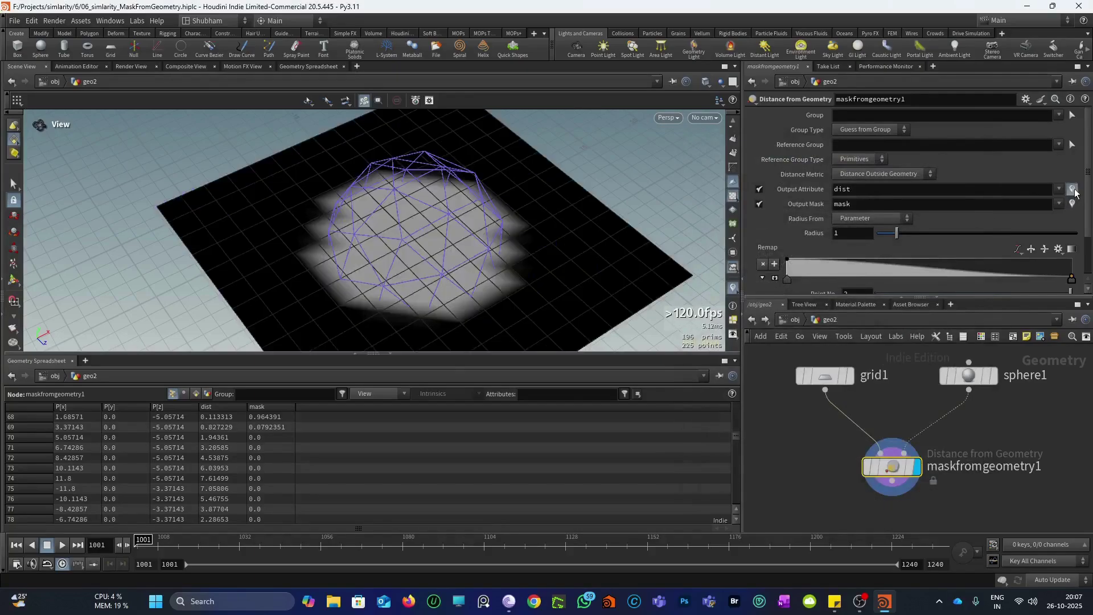
pyautogui.click(1074, 190)
pyautogui.click(1073, 205)
pyautogui.click(1073, 204)
pyautogui.click(1073, 205)
pyautogui.click(1074, 206)
pyautogui.click(1073, 189)
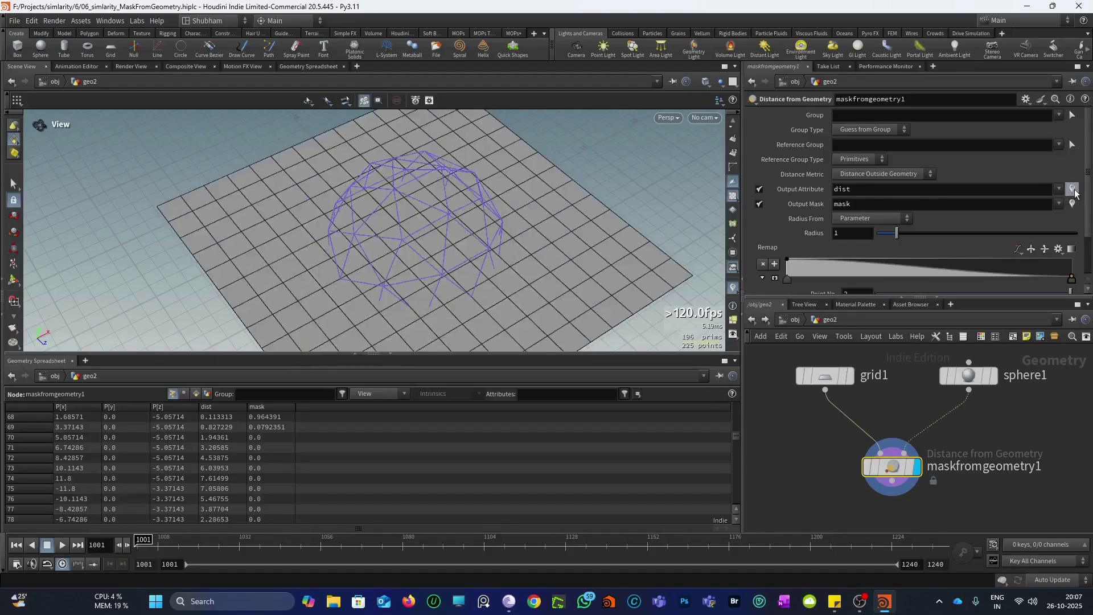
pyautogui.click(1073, 189)
# Step: Compare the dist and mask shading around the sphere's boundary from close, low viewing angles
pyautogui.moveTo(535, 216); pyautogui.dragTo(520, 195)
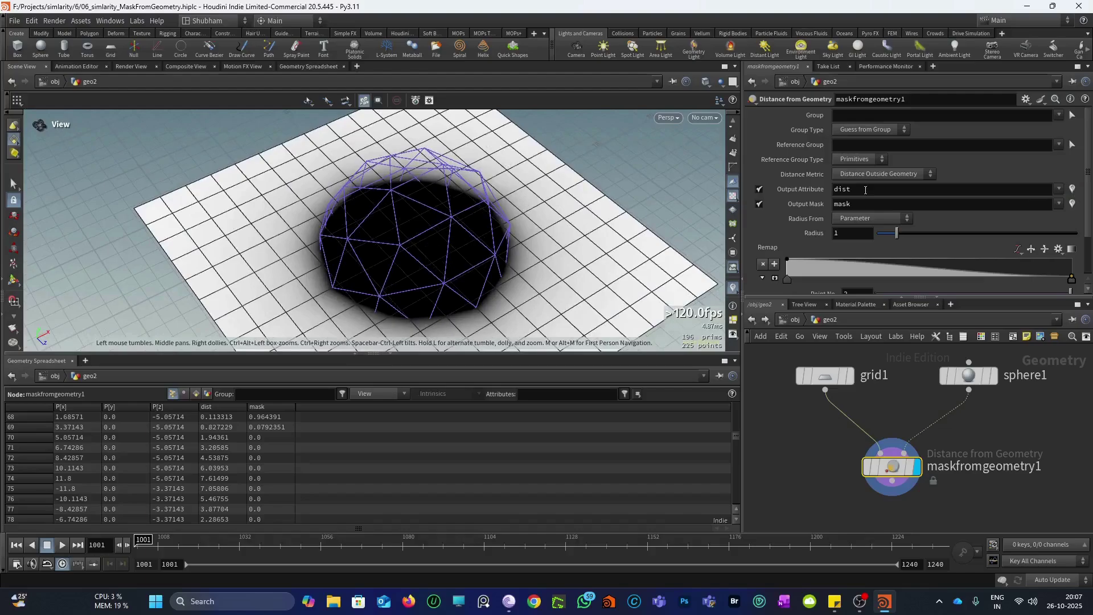
pyautogui.click(1072, 203)
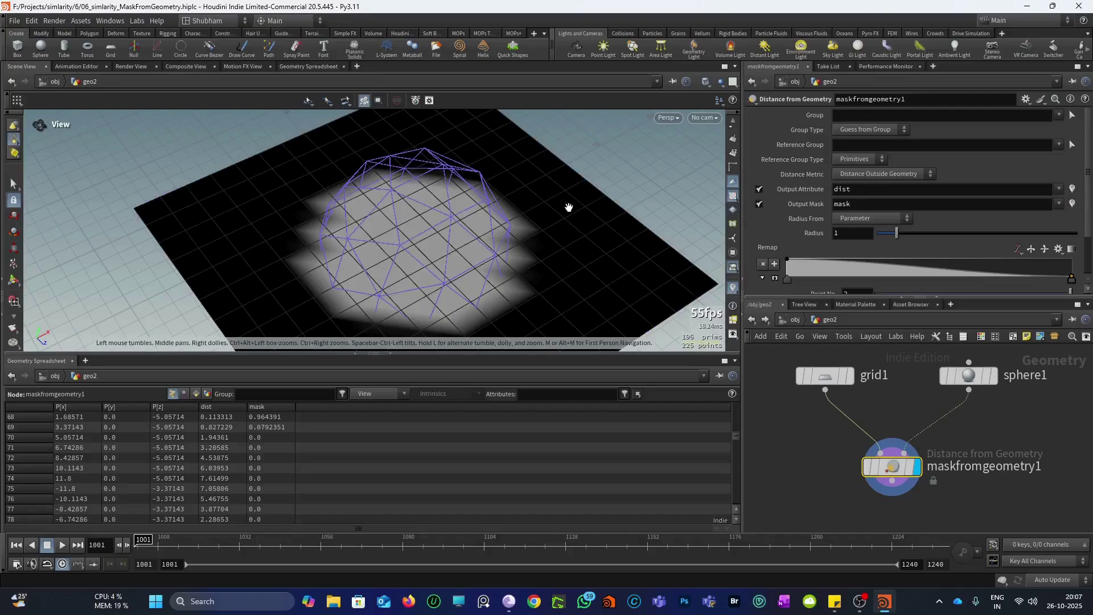
pyautogui.scroll(10, 475, 177)
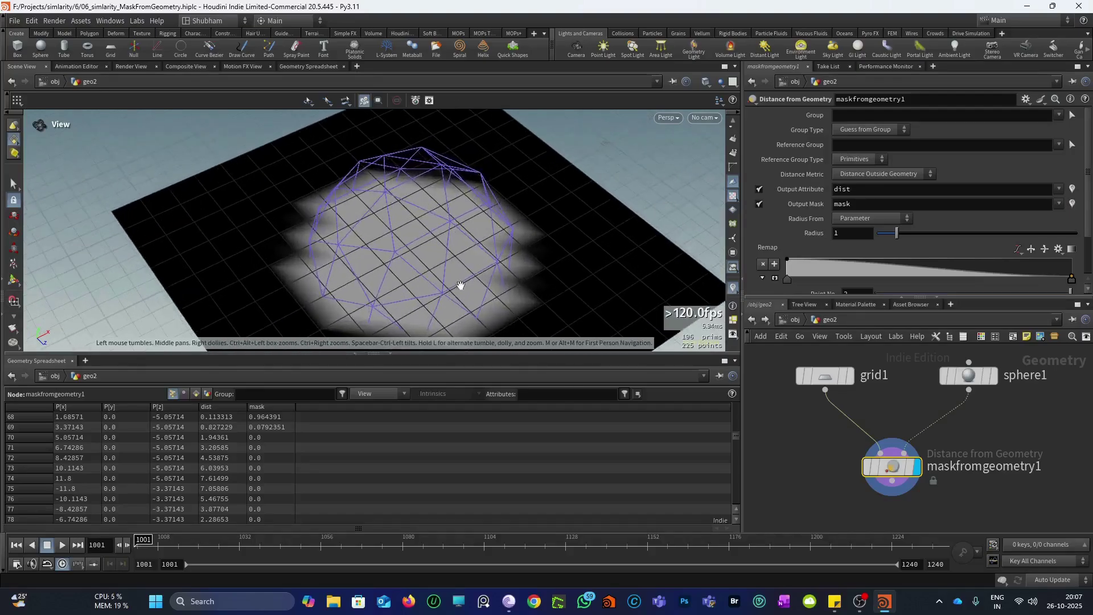
pyautogui.moveTo(475, 146); pyautogui.dragTo(435, 186)
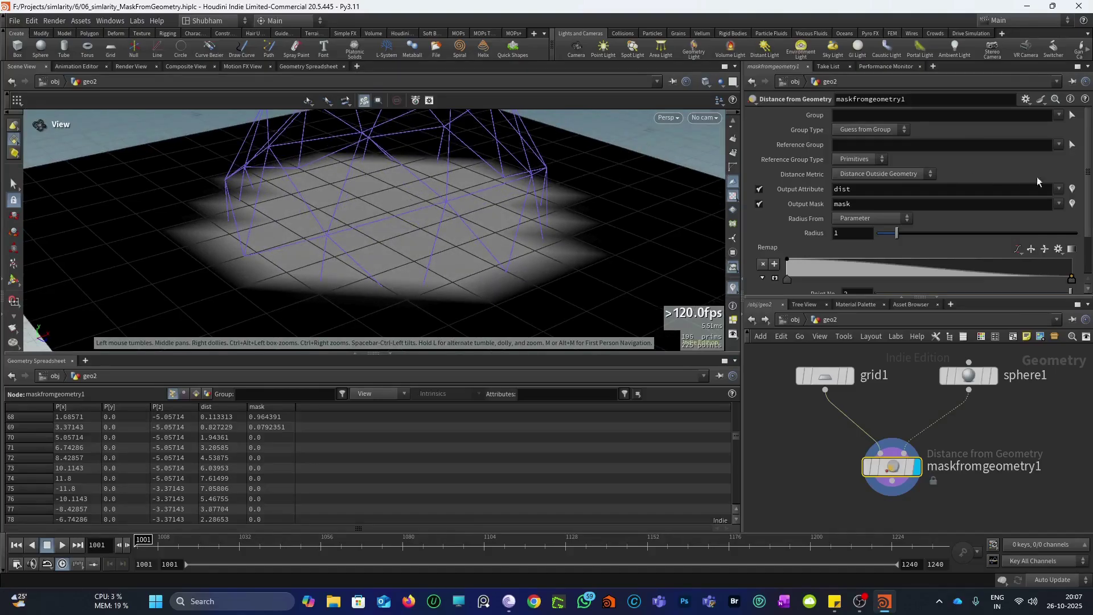
pyautogui.click(1072, 188)
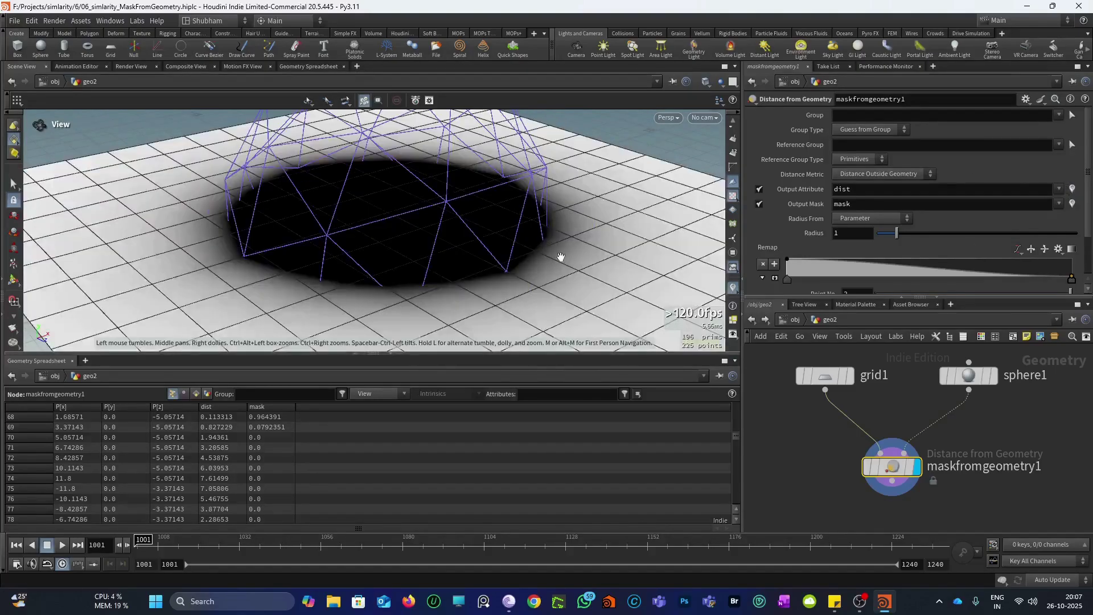
pyautogui.click(1072, 203)
pyautogui.moveTo(407, 205); pyautogui.dragTo(407, 217)
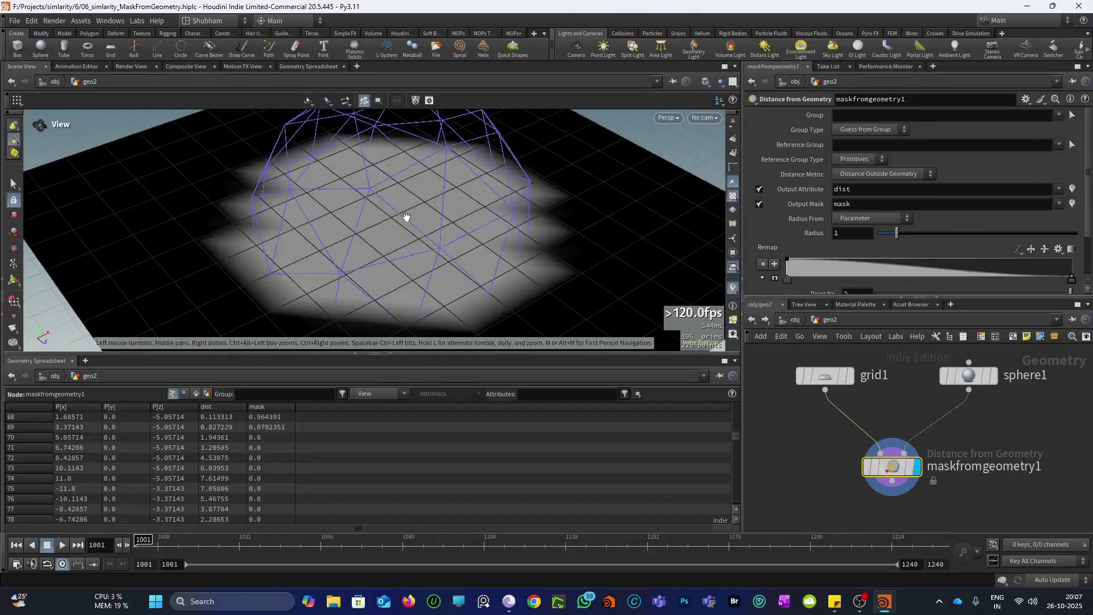
# Step: Examine the mask falloff around the sphere's edge and read the Radius parameter's description
pyautogui.moveTo(451, 224); pyautogui.dragTo(390, 190)
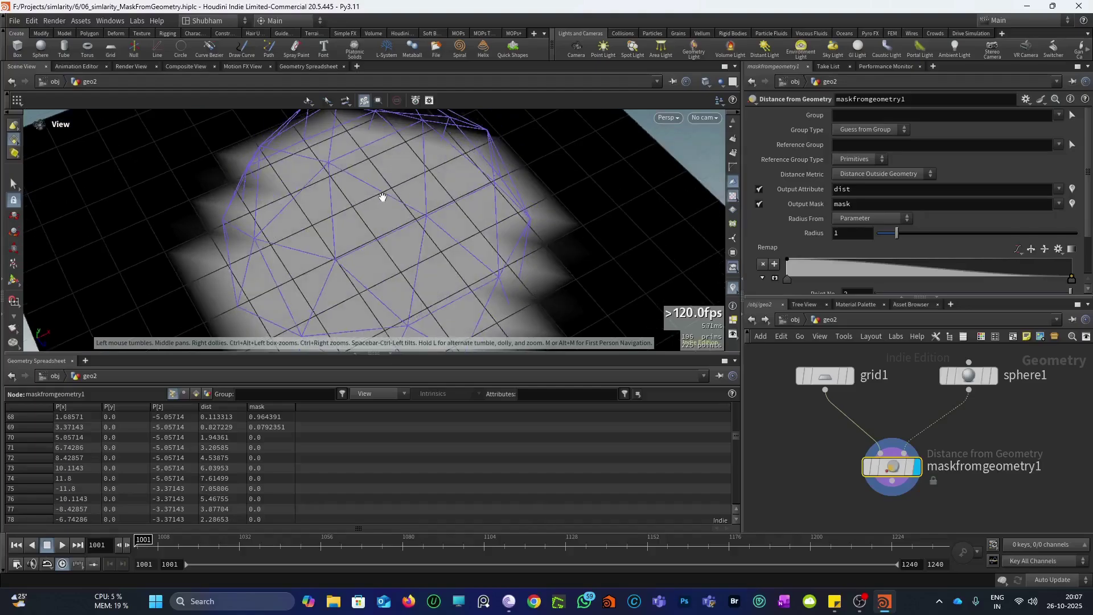
pyautogui.moveTo(386, 192); pyautogui.dragTo(411, 170, button='right')
pyautogui.moveTo(394, 196); pyautogui.dragTo(383, 214, button='middle')
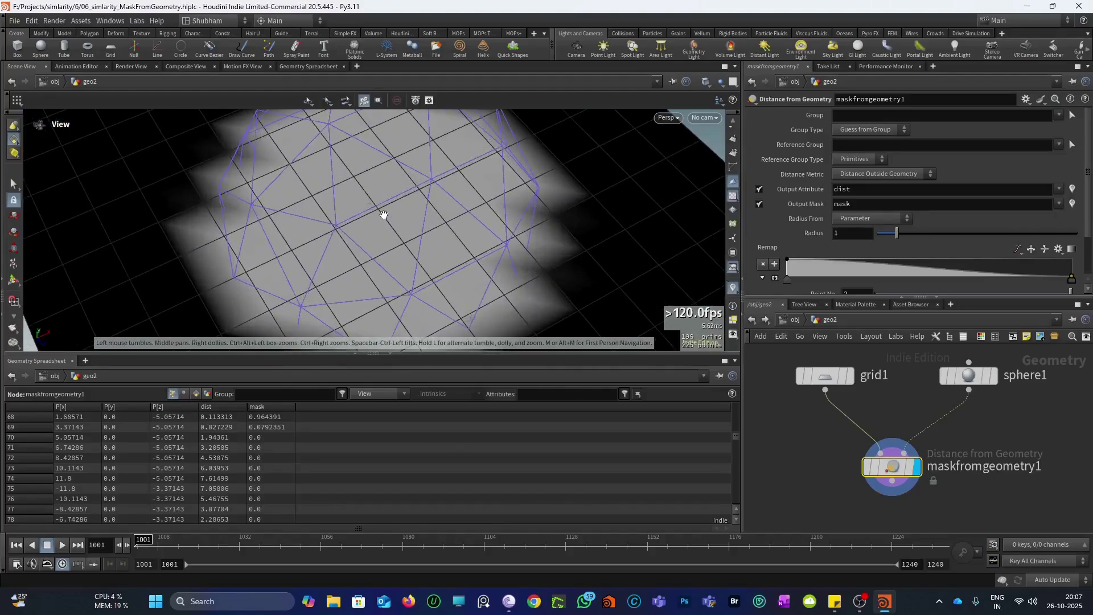
pyautogui.moveTo(388, 209); pyautogui.dragTo(402, 254, button='right')
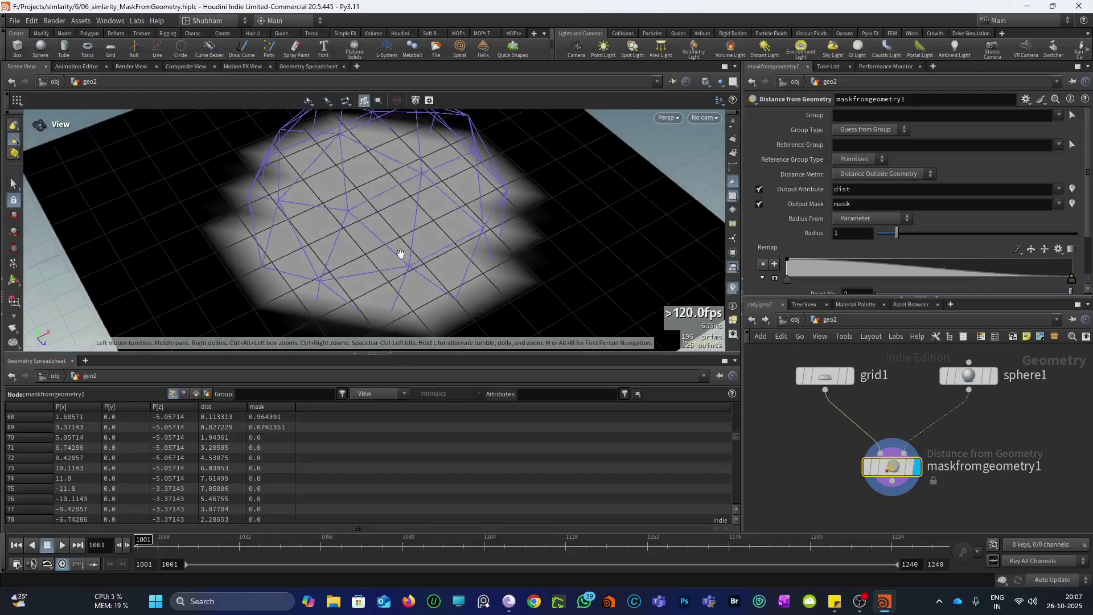
pyautogui.moveTo(564, 245); pyautogui.dragTo(395, 187)
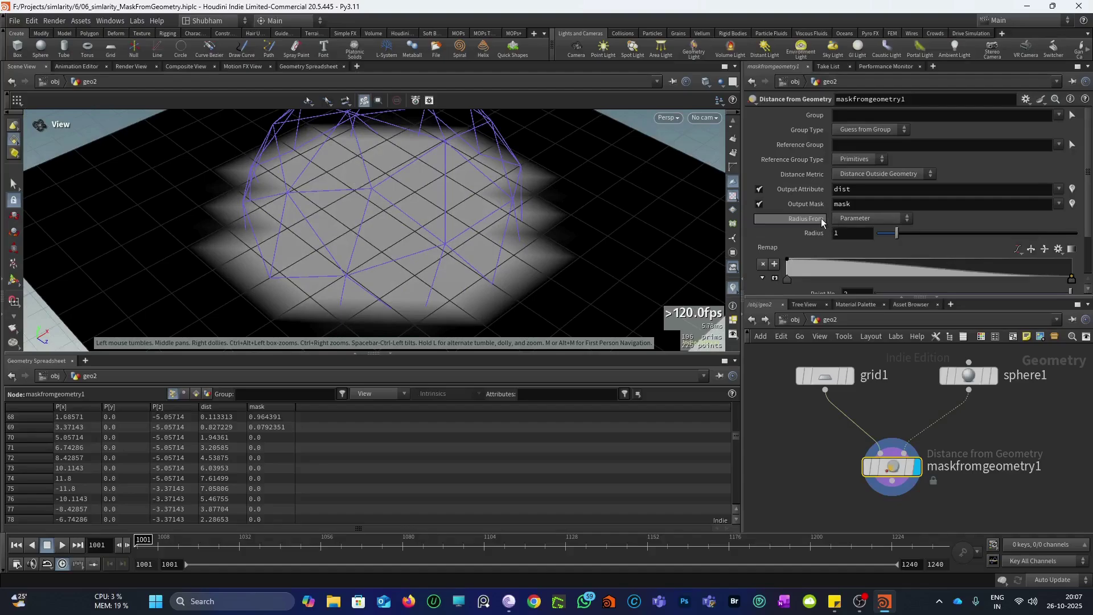
pyautogui.moveTo(368, 190); pyautogui.dragTo(387, 231)
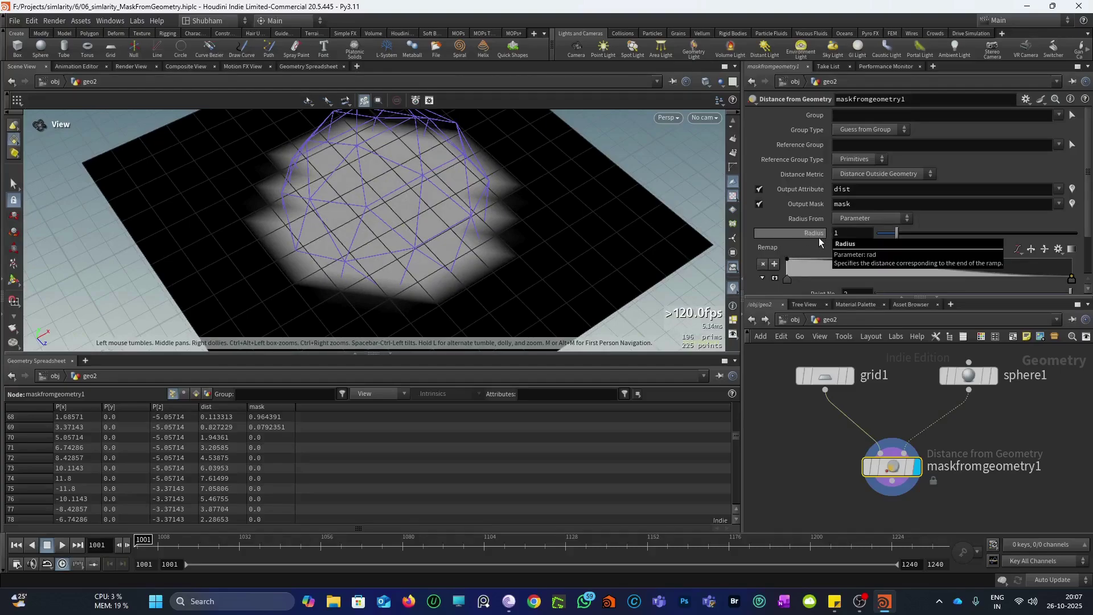
# Step: Disable the dist output attribute on the Distance from Geometry node and increase the mask Radius to 3.11
pyautogui.moveTo(499, 213); pyautogui.dragTo(649, 227)
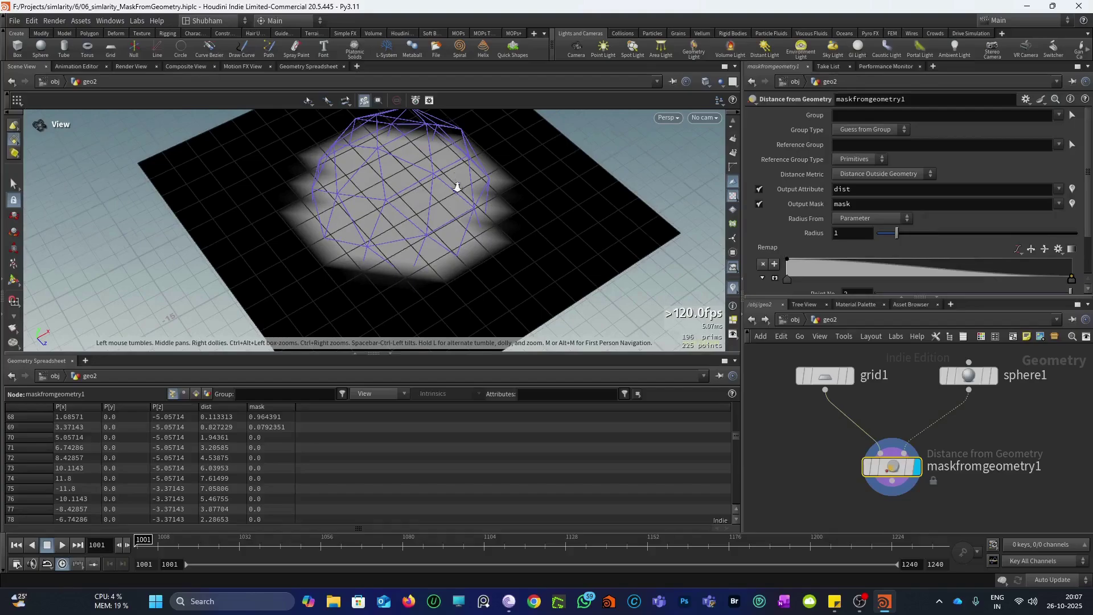
pyautogui.moveTo(457, 188); pyautogui.dragTo(489, 225)
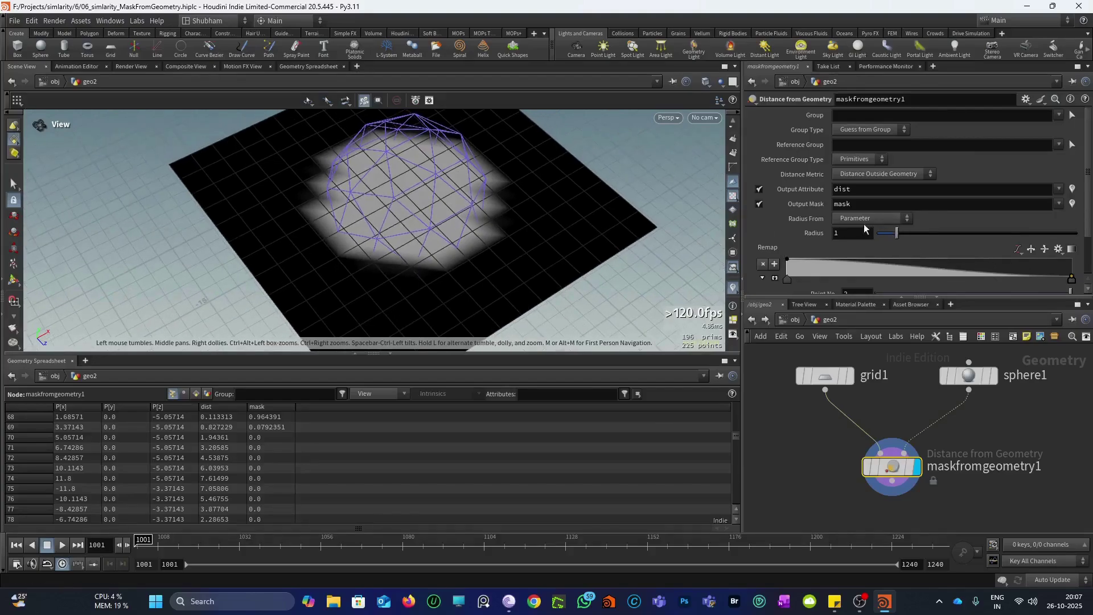
pyautogui.click(759, 189)
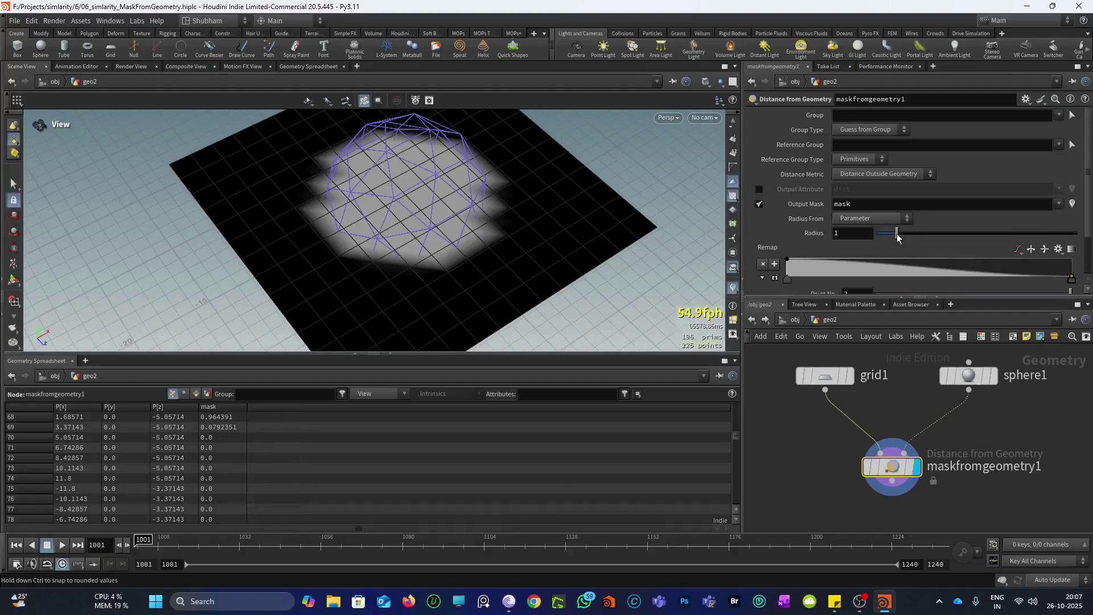
pyautogui.moveTo(896, 233); pyautogui.dragTo(939, 233)
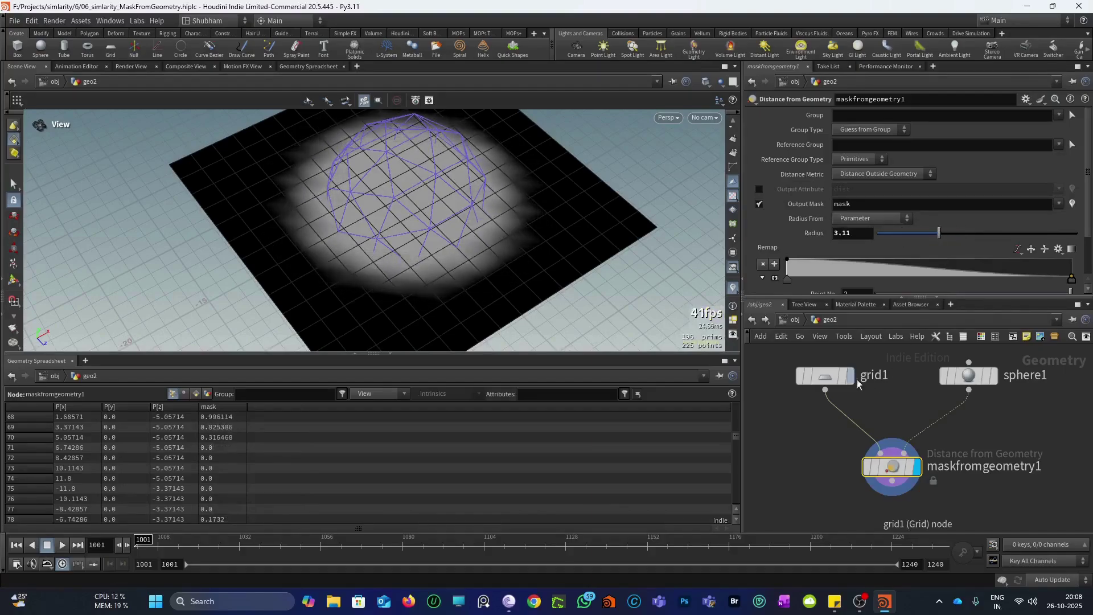
# Step: Set grid1's Rows and Columns to 500 for a finer mask on the grid
pyautogui.click(850, 377)
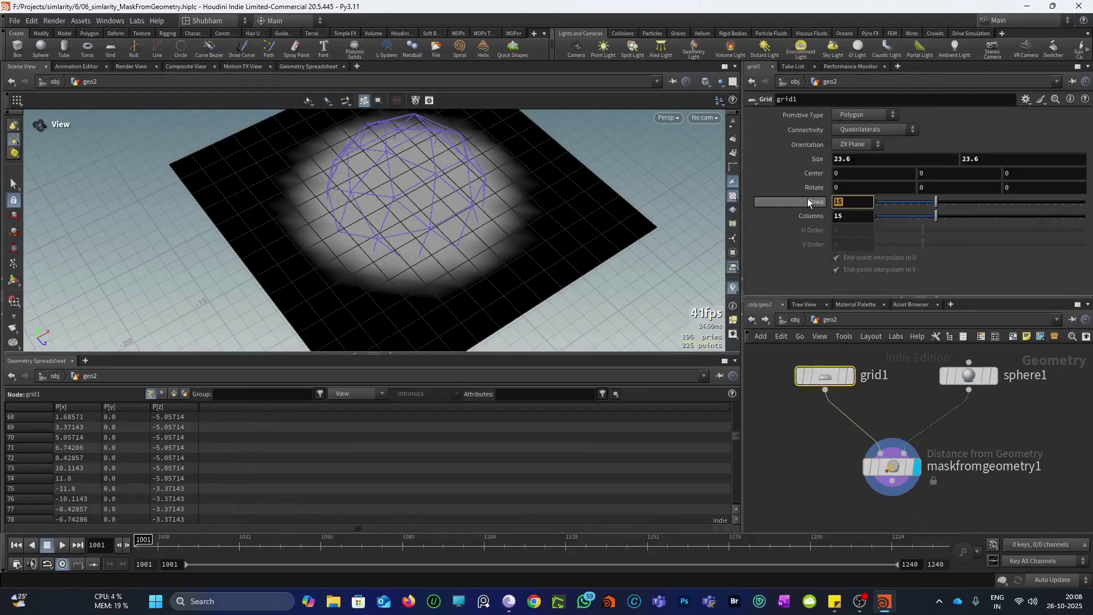
pyautogui.write('500')
pyautogui.press('Tab')
pyautogui.write('5')
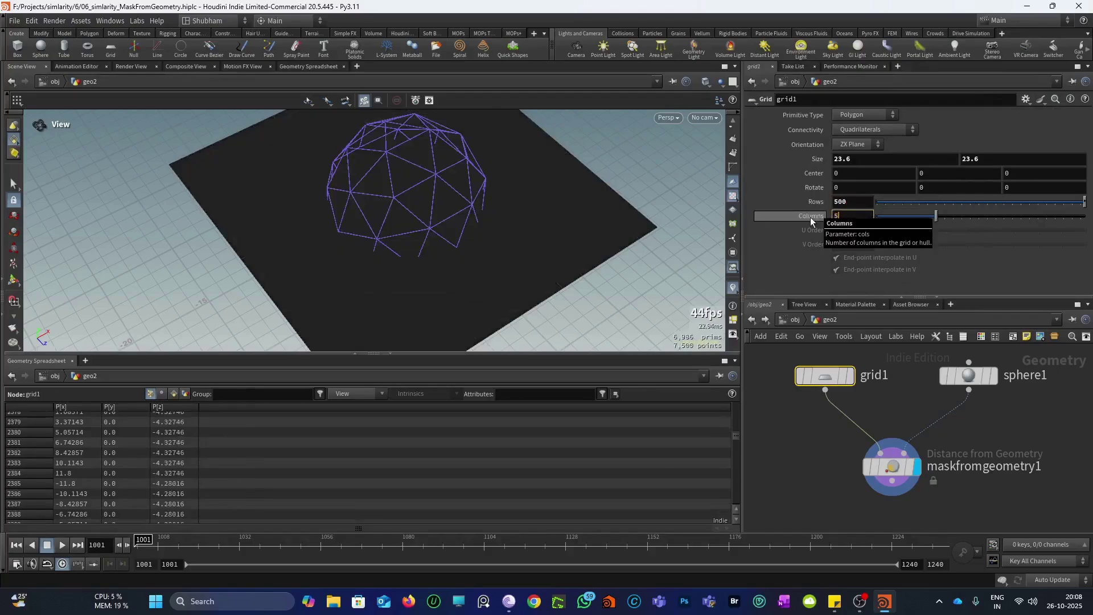
pyautogui.write('00')
pyautogui.press('Return')
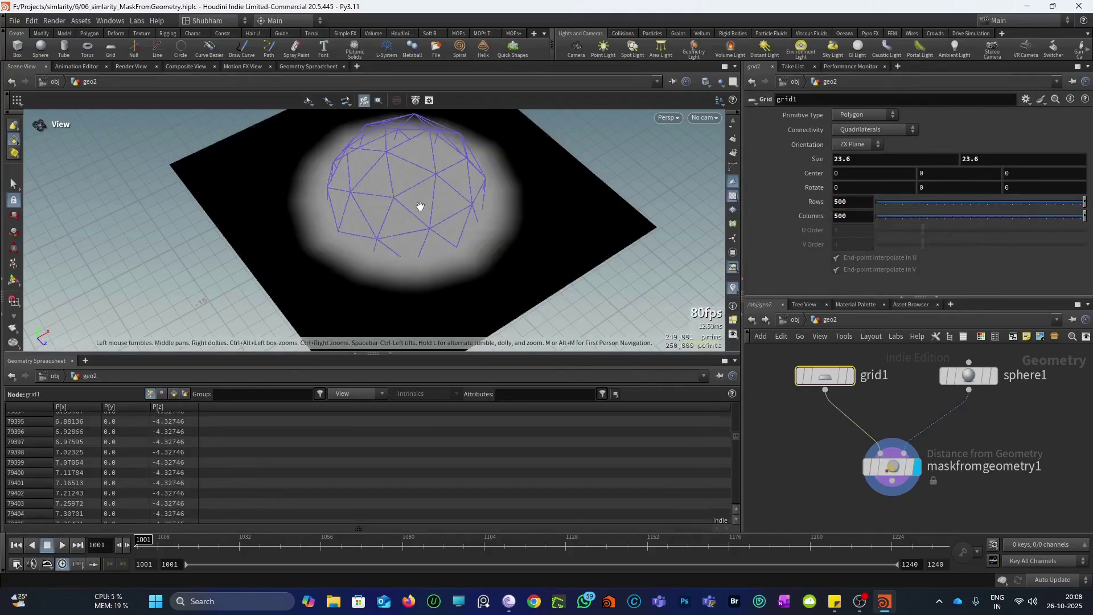
# Step: Reduce maskfromgeometry1's Radius to 1.51 and set its Distance Metric to Distance Inside Geometry
pyautogui.click(889, 468)
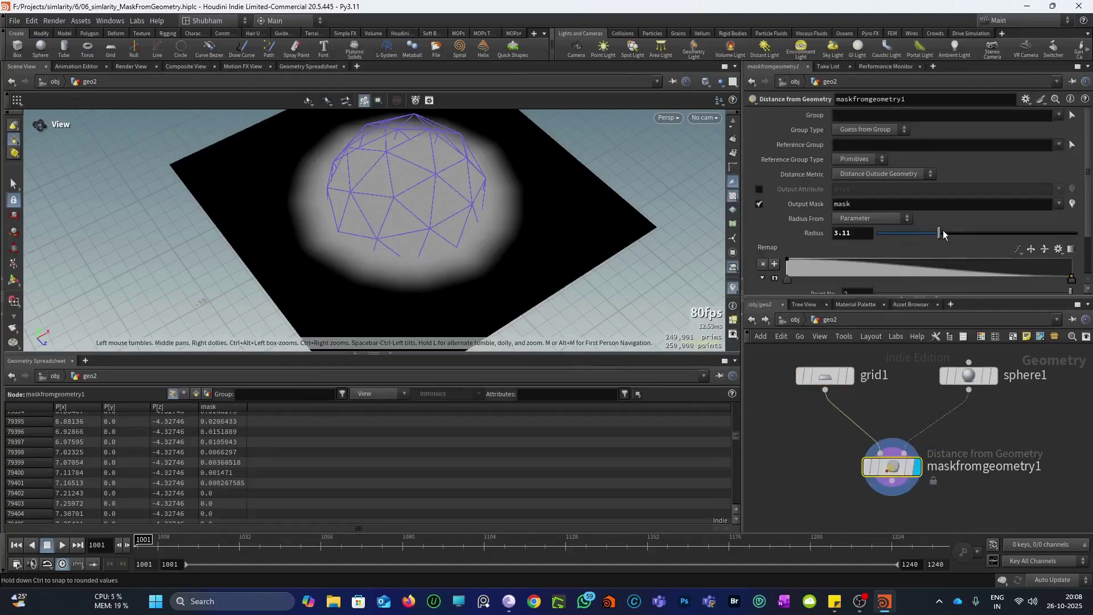
pyautogui.moveTo(945, 233); pyautogui.dragTo(907, 235)
pyautogui.click(879, 174)
pyautogui.click(879, 195)
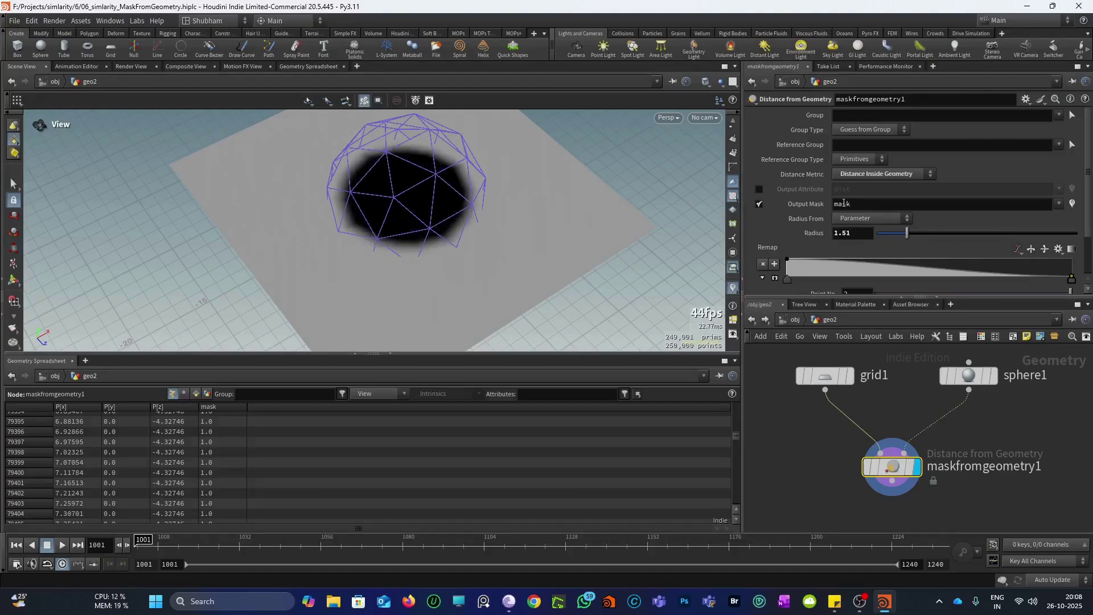
pyautogui.scroll(3, 374, 234)
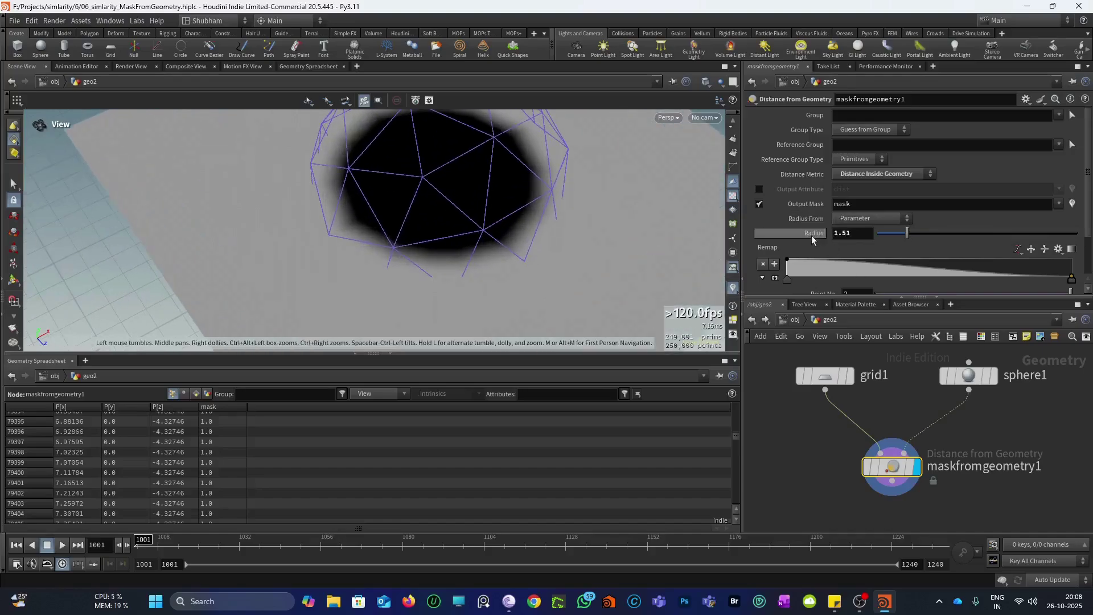
# Step: Set Radius From to Maximum Distance for the inside-geometry mask
pyautogui.click(859, 221)
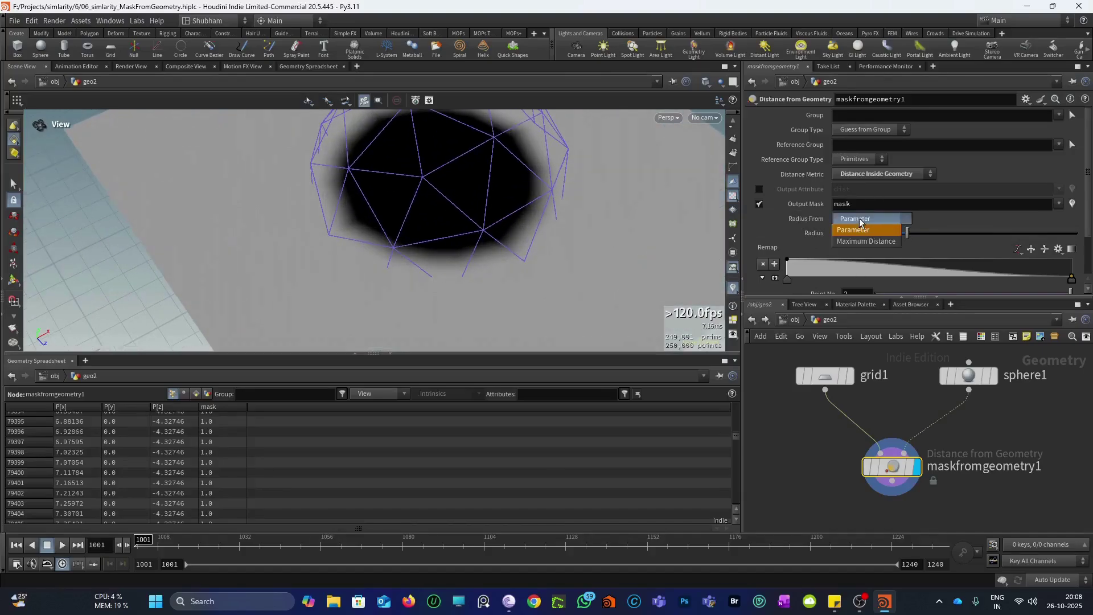
pyautogui.click(848, 242)
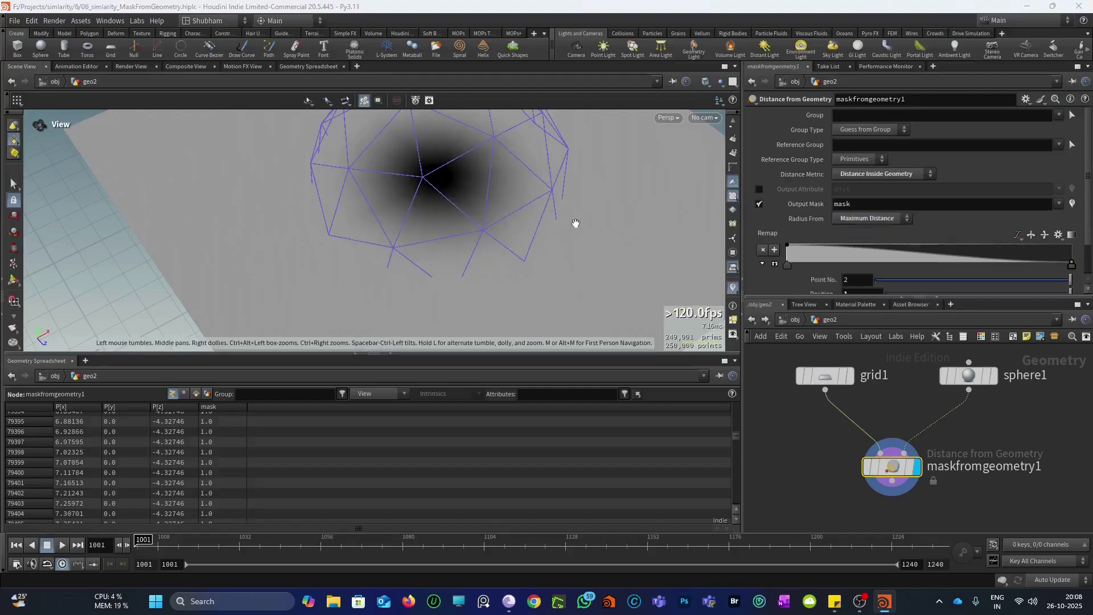
pyautogui.scroll(-2, 512, 212)
# Step: Change the Distance Metric to Distance Outside Geometry and view the mask across the whole grid
pyautogui.click(892, 173)
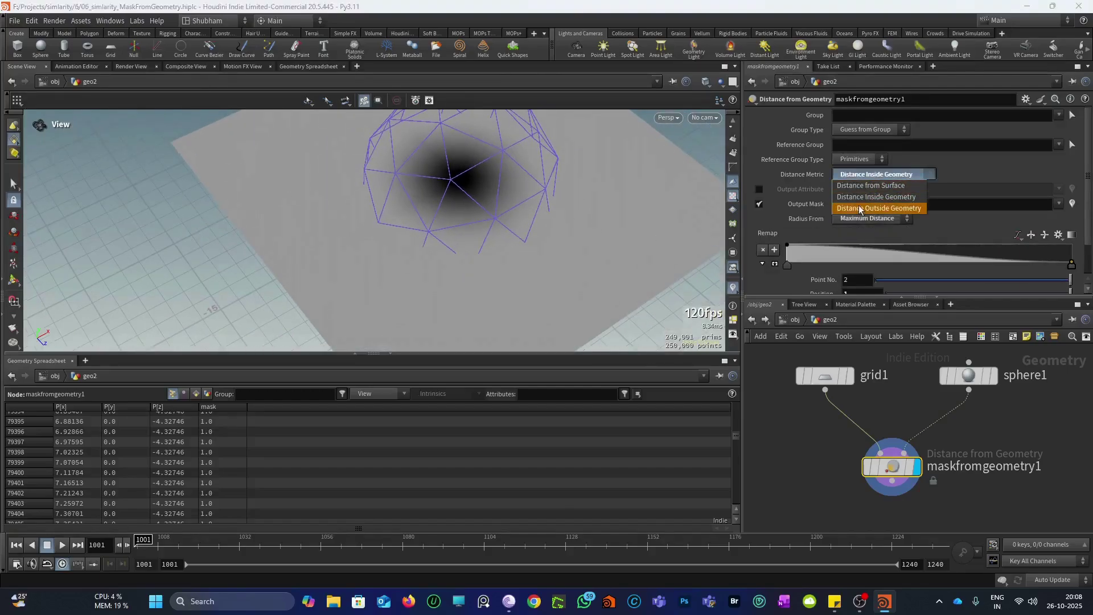
pyautogui.click(859, 208)
pyautogui.scroll(-3, 434, 239)
pyautogui.moveTo(468, 198); pyautogui.dragTo(462, 228, button='middle')
pyautogui.scroll(-2, 463, 228)
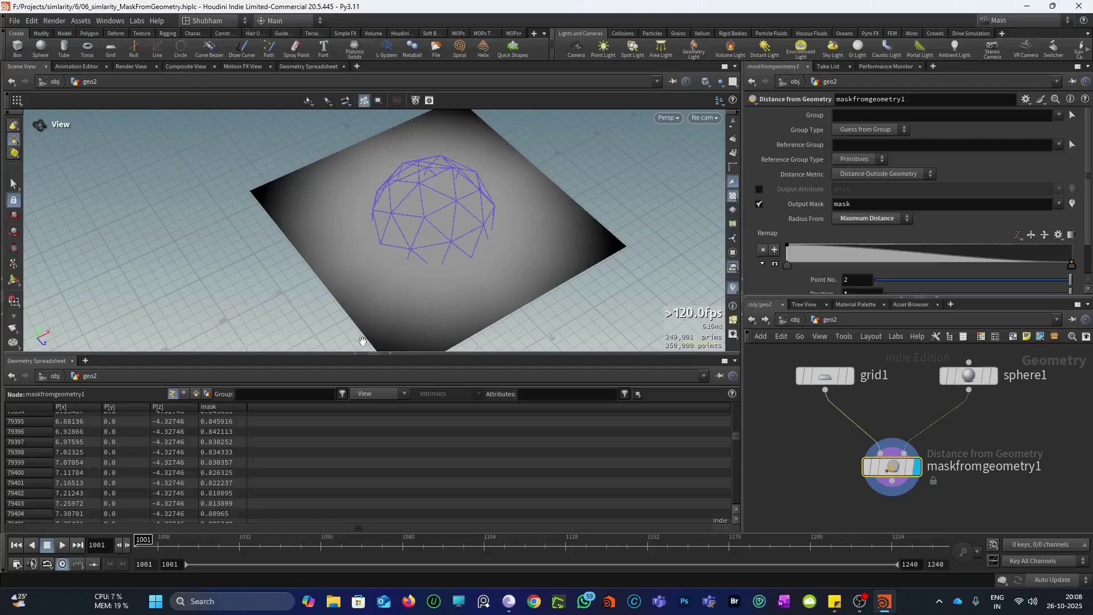
# Step: Set Radius From back to Parameter and increase the Radius to 4.1
pyautogui.click(872, 217)
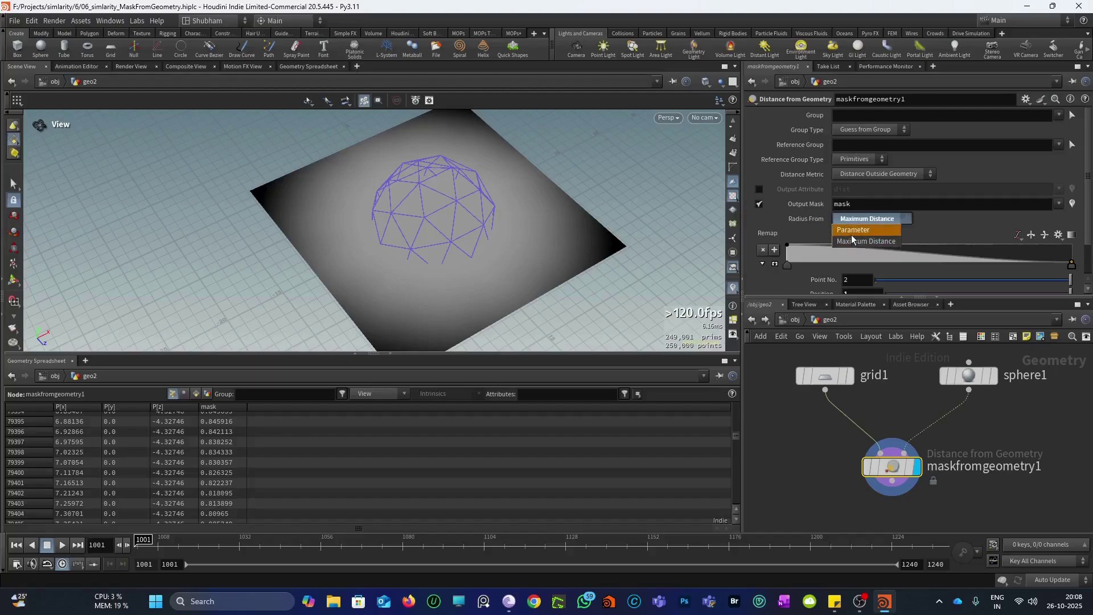
pyautogui.click(852, 232)
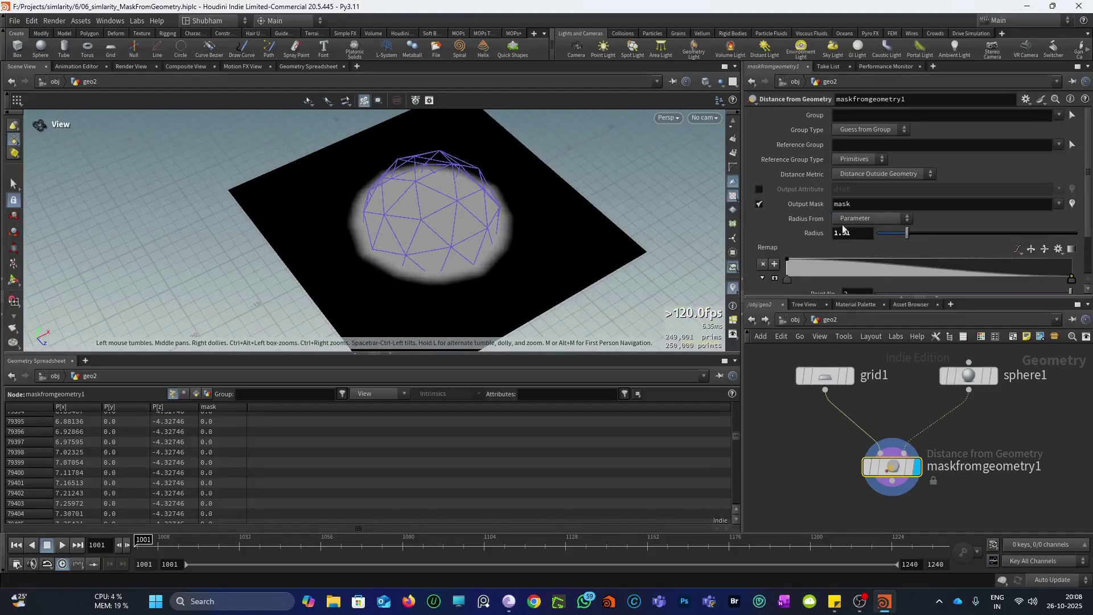
pyautogui.moveTo(907, 233); pyautogui.dragTo(930, 248)
pyautogui.scroll(-2, 783, 227)
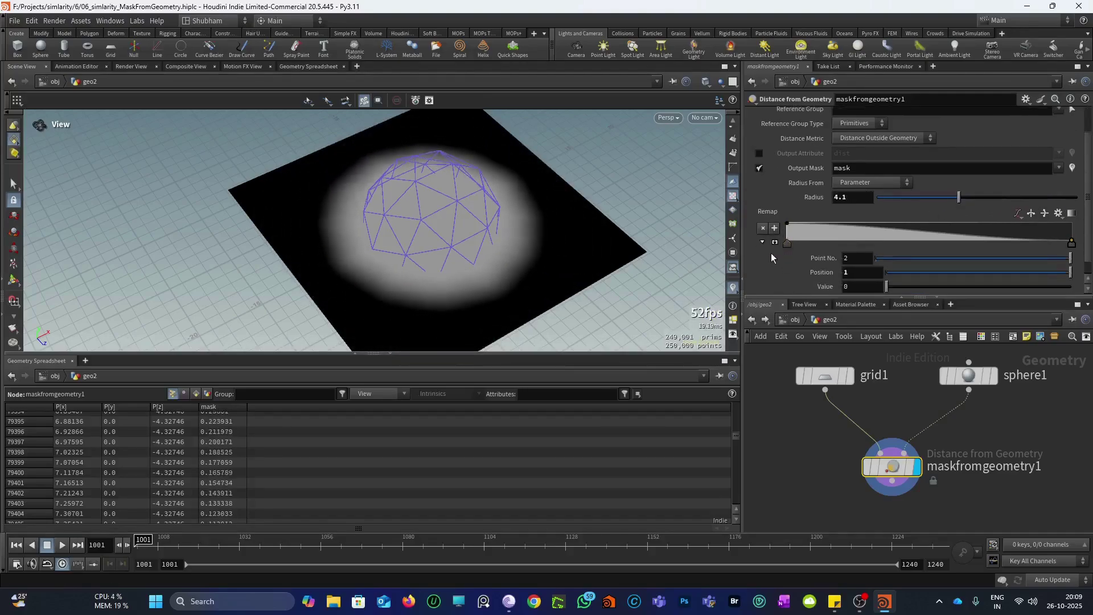
# Step: Expand the Remap ramp, lower its start to zero and add points forming three peaks, creating concentric rings around the sphere
pyautogui.click(774, 241)
pyautogui.scroll(-4, 783, 257)
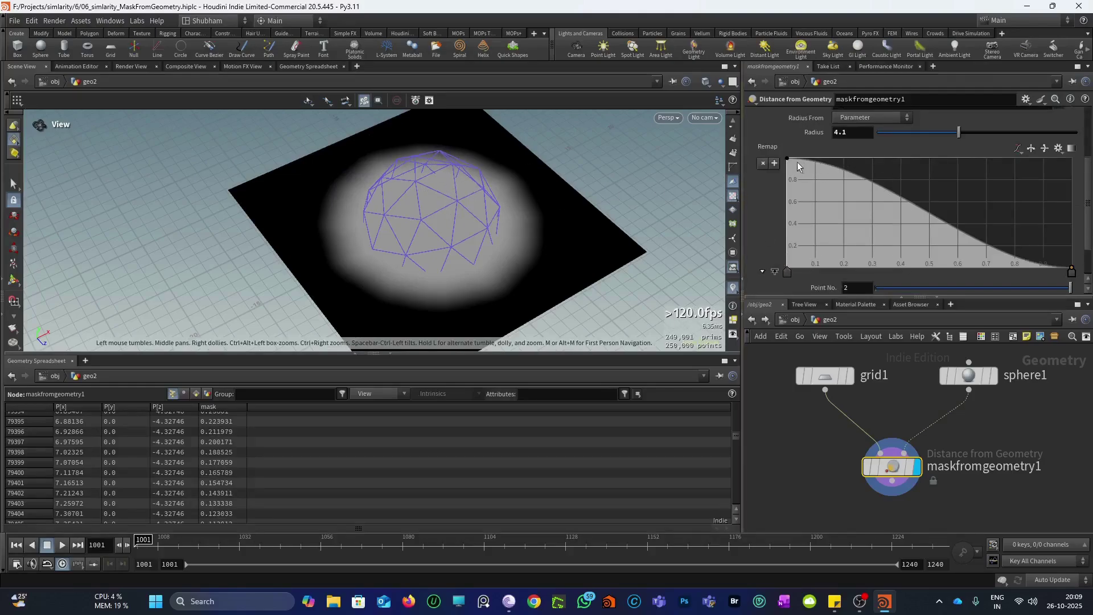
pyautogui.moveTo(787, 160); pyautogui.dragTo(847, 162)
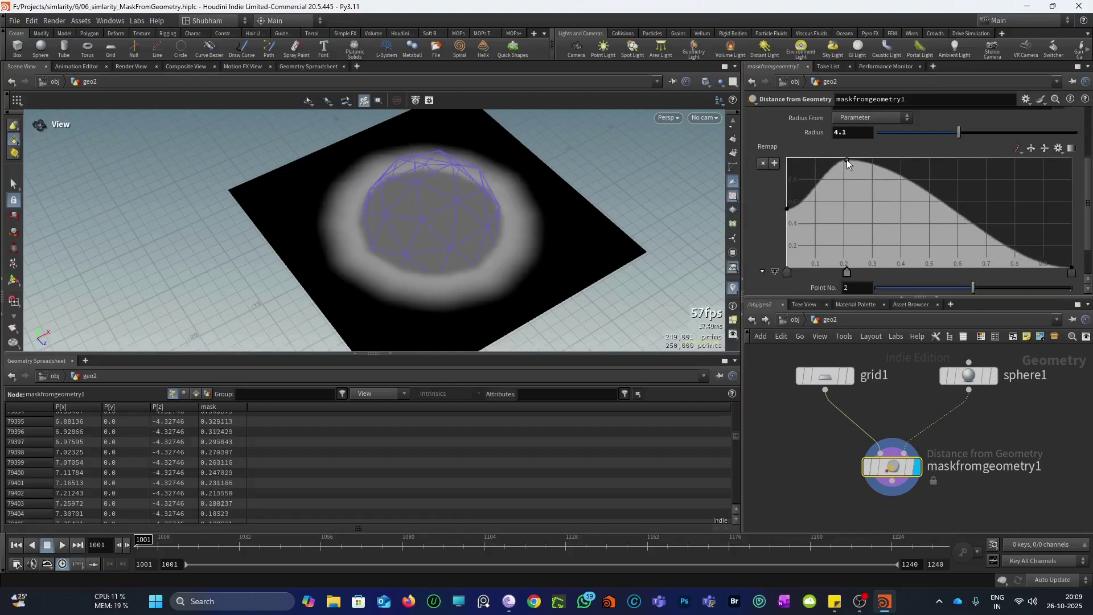
pyautogui.moveTo(787, 208); pyautogui.dragTo(787, 269)
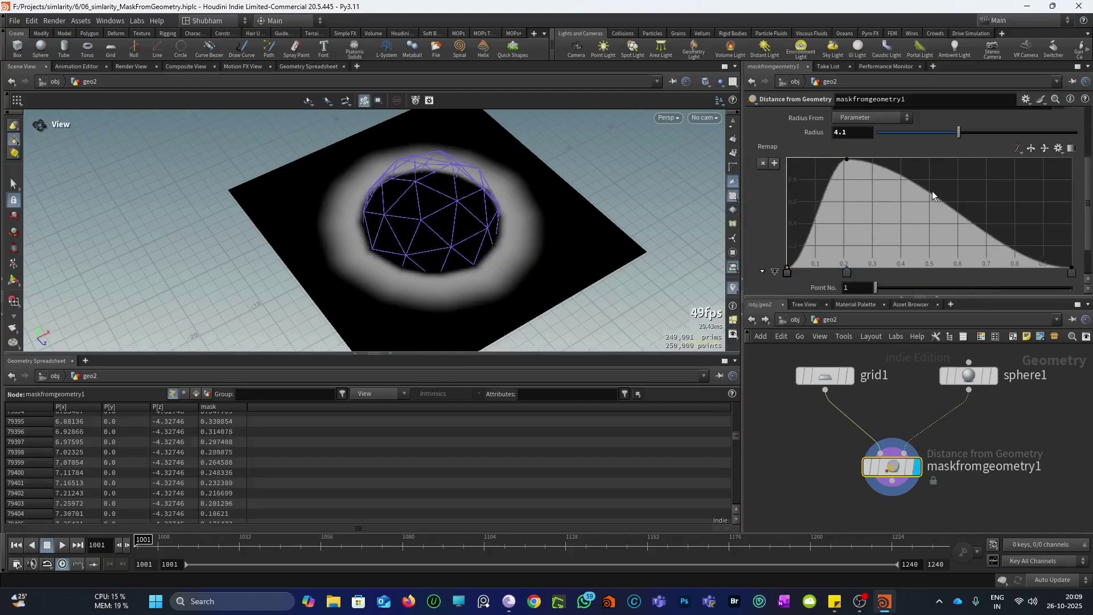
pyautogui.moveTo(891, 196); pyautogui.dragTo(963, 176)
pyautogui.keyDown('alt'); pyautogui.moveTo(544, 152); pyautogui.dragTo(498, 271); pyautogui.keyUp('alt')
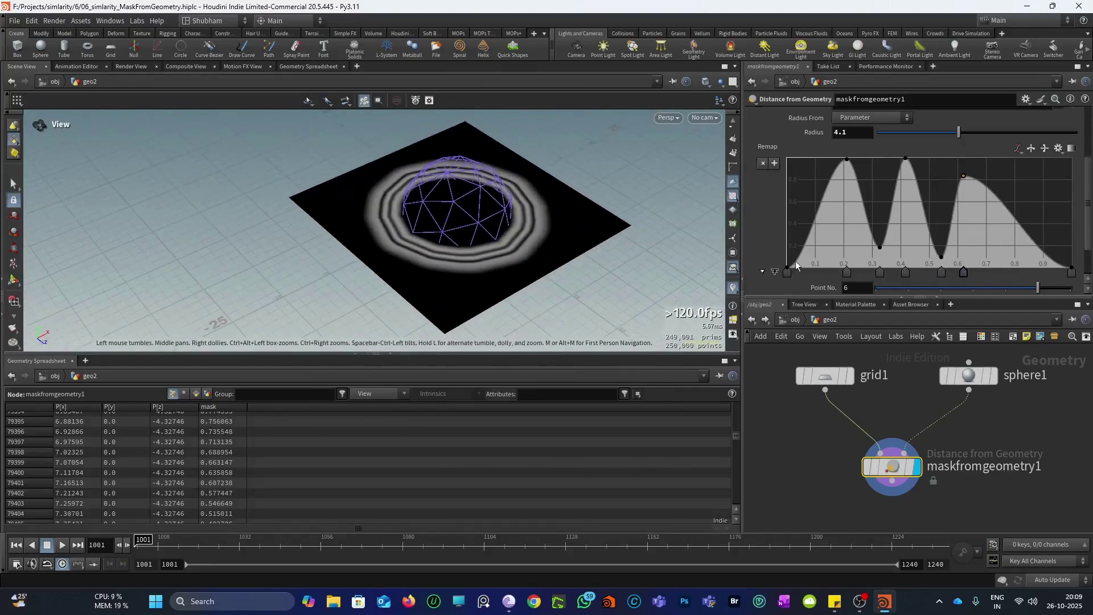
# Step: Review the node network and the parameters of the sphere and Distance from Geometry nodes
pyautogui.scroll(-1, 793, 261)
pyautogui.scroll(3, 751, 239)
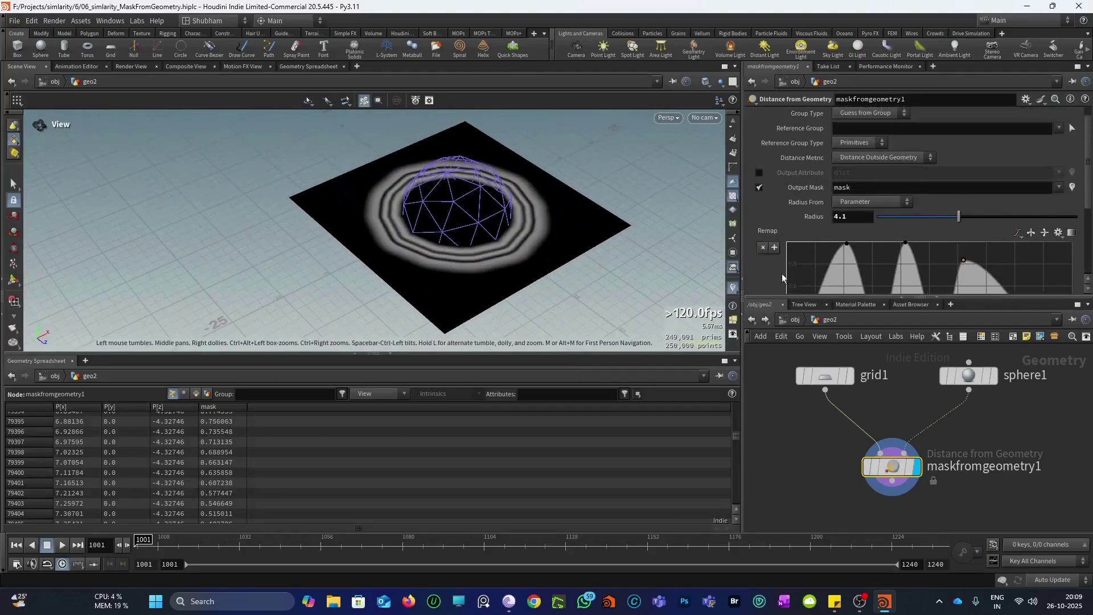
pyautogui.moveTo(896, 471); pyautogui.dragTo(886, 487)
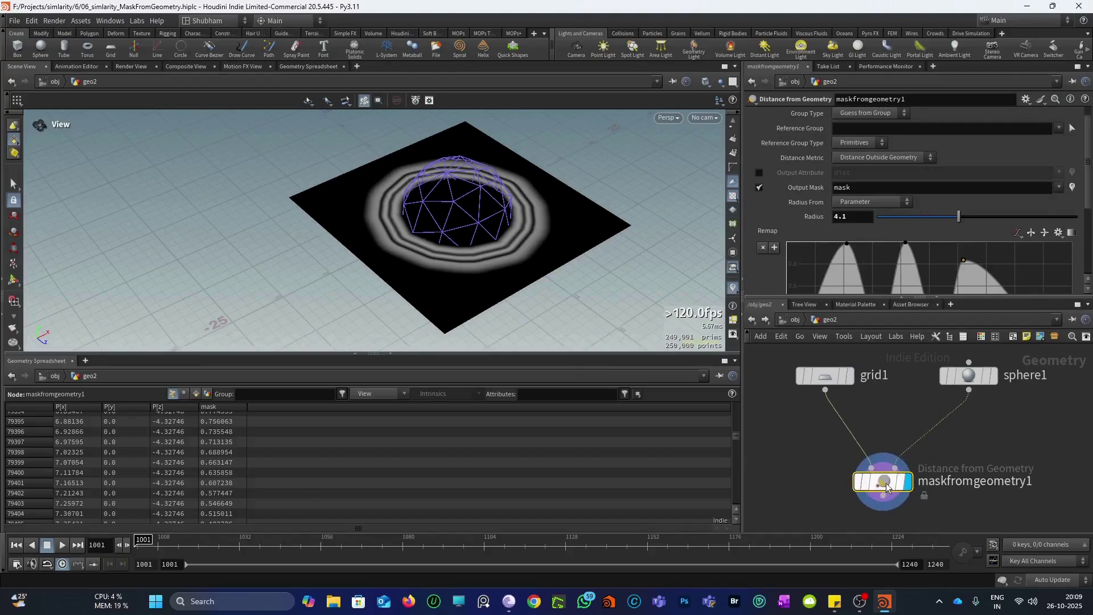
pyautogui.click(970, 375)
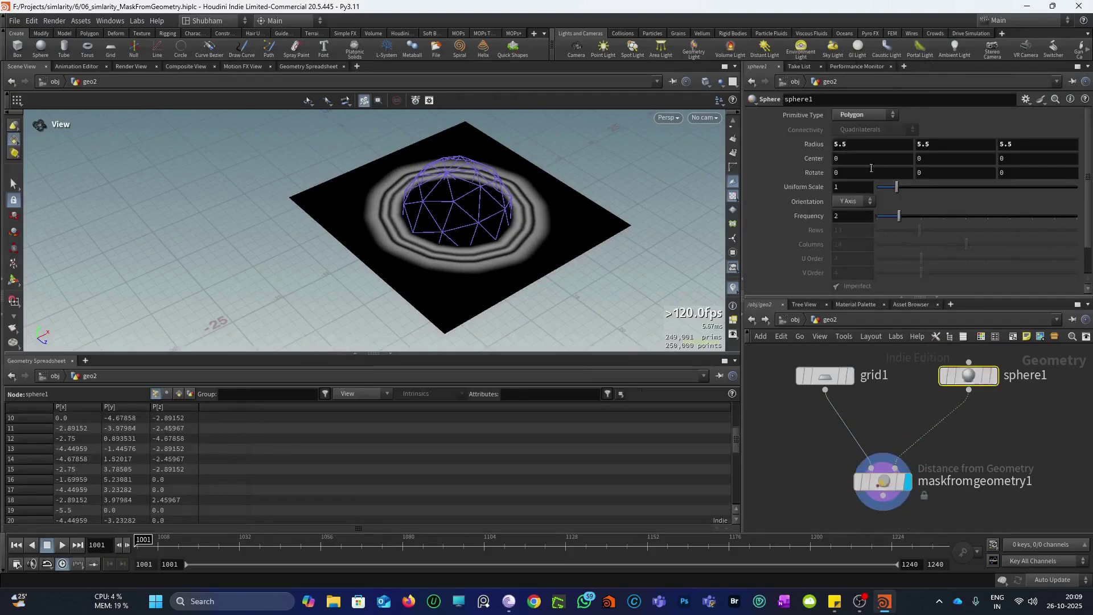
pyautogui.click(884, 478)
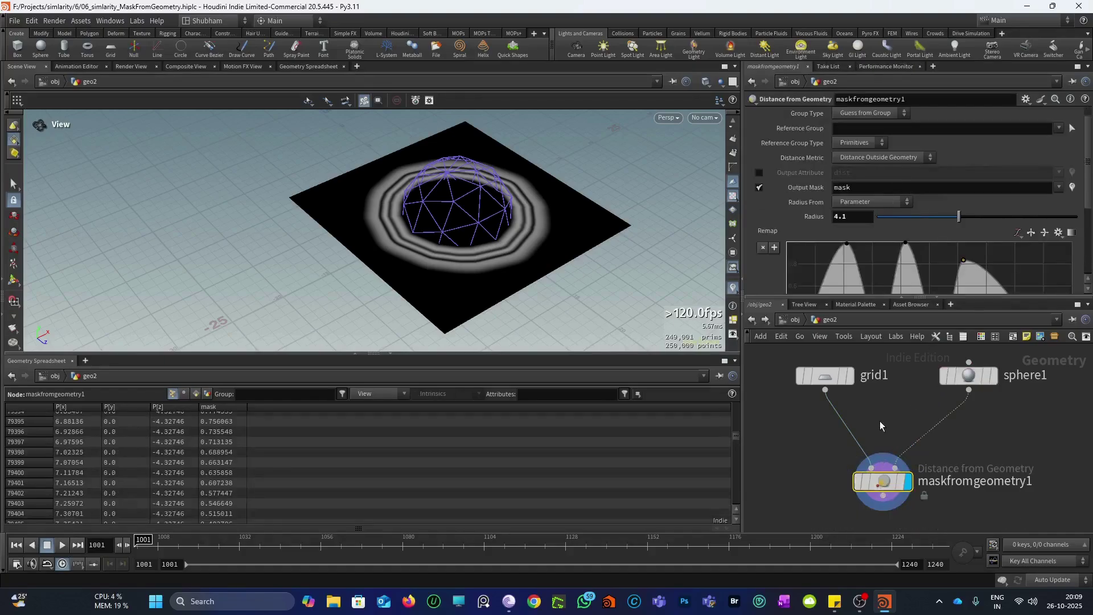
pyautogui.scroll(-3, 889, 425)
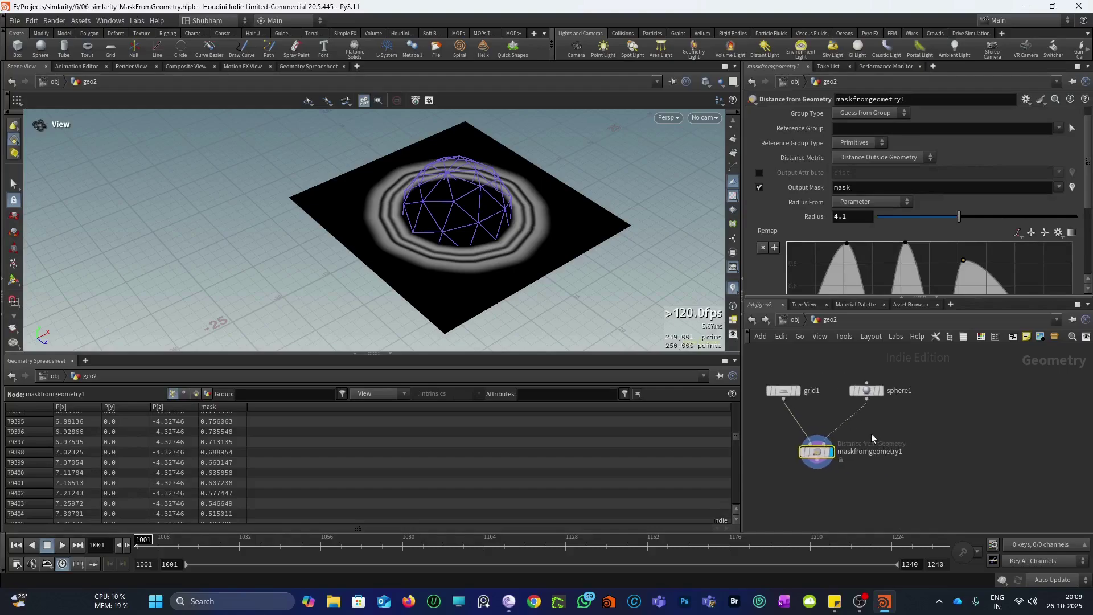
pyautogui.moveTo(893, 436); pyautogui.dragTo(835, 443, button='middle')
pyautogui.moveTo(865, 402); pyautogui.dragTo(927, 400, button='middle')
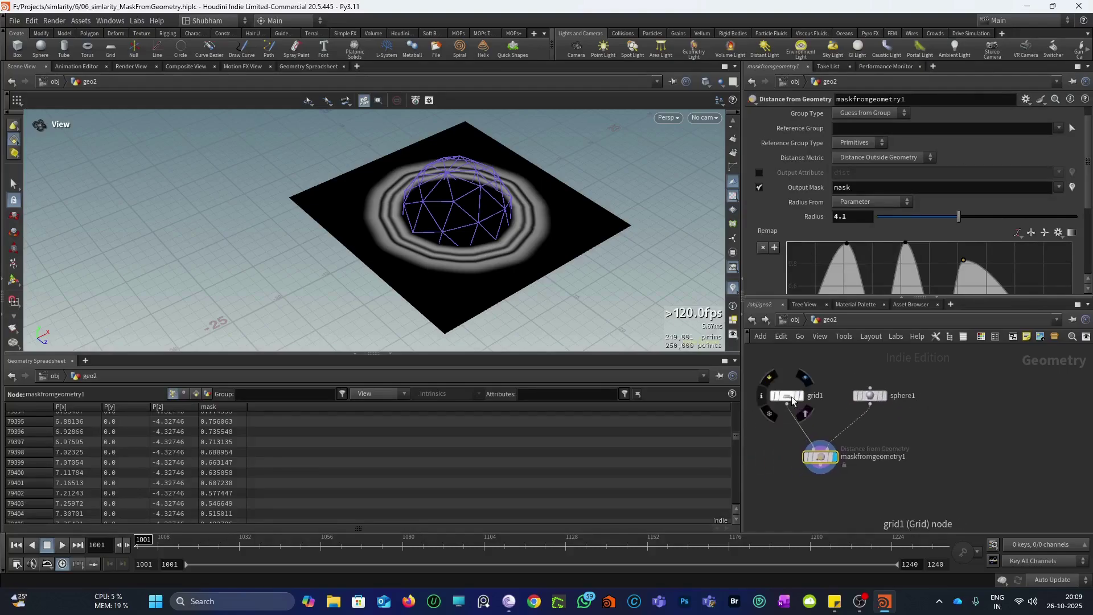
pyautogui.click(790, 396)
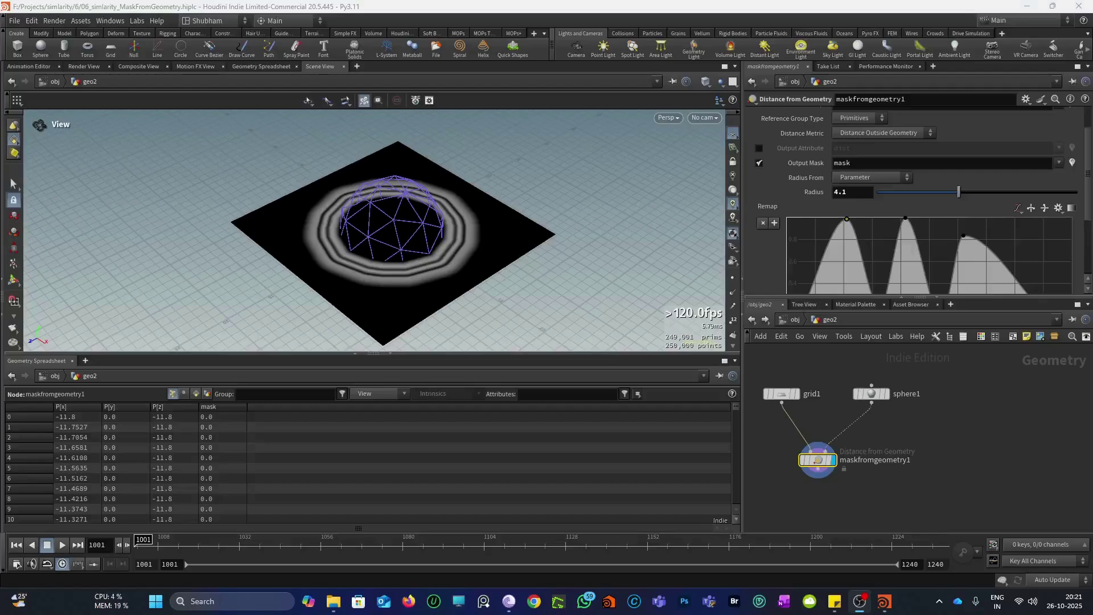
# Step: Add a separate Grid node beside the existing network and display it with shaded wireframe
pyautogui.moveTo(1002, 457); pyautogui.dragTo(939, 420, button='middle')
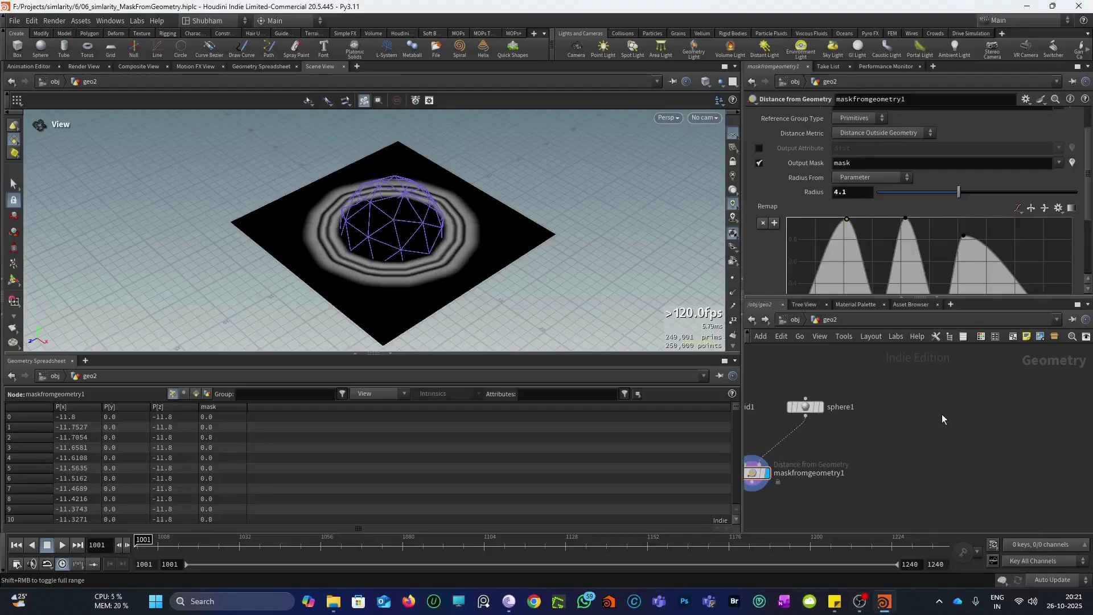
pyautogui.press('Tab')
pyautogui.write('grid')
pyautogui.press('Return')
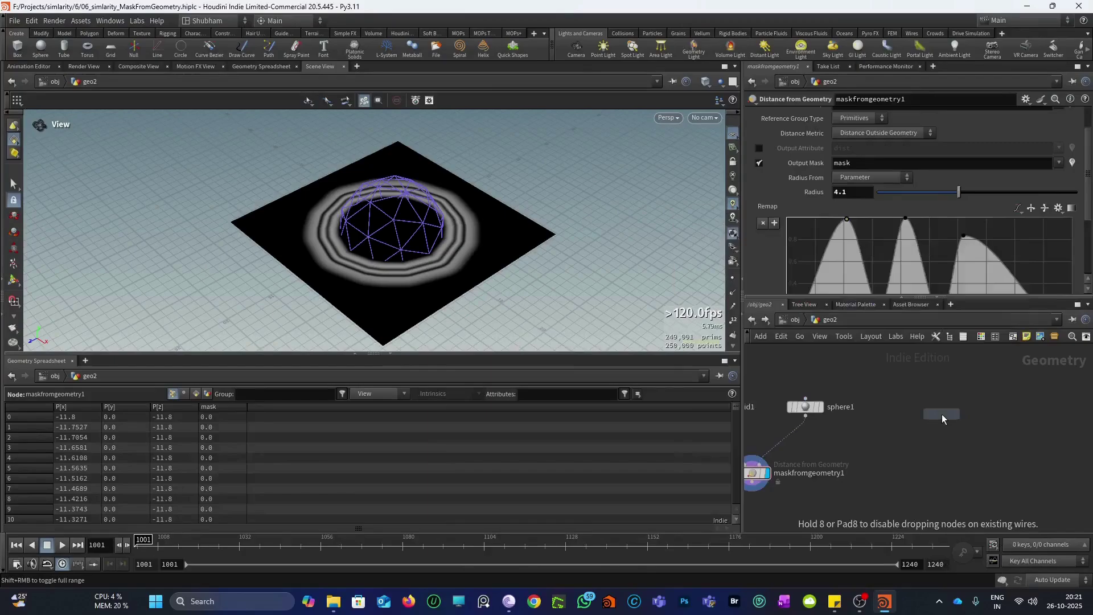
pyautogui.click(942, 414)
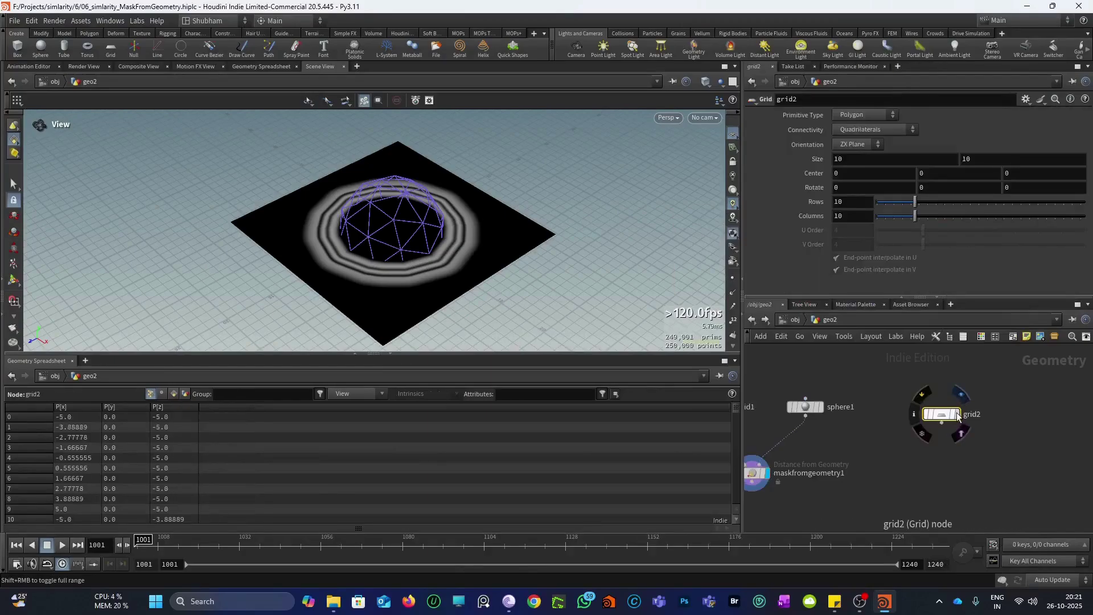
pyautogui.click(958, 416)
pyautogui.scroll(5, 481, 205)
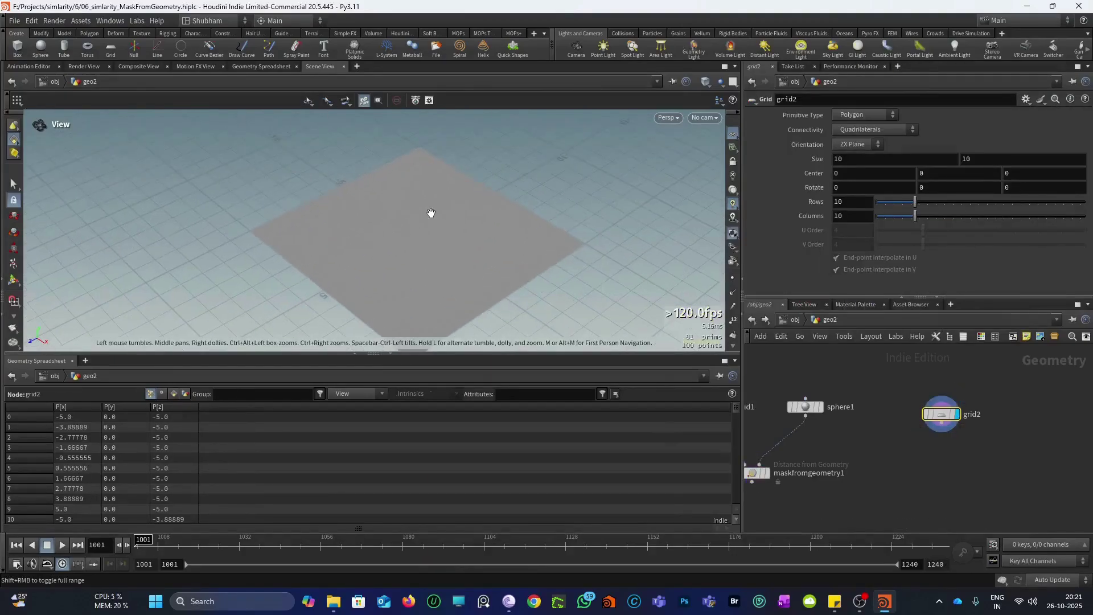
pyautogui.hotkey('shift', 'w')
# Step: Set the new grid's Rows and Columns to 15
pyautogui.moveTo(848, 202); pyautogui.dragTo(830, 201)
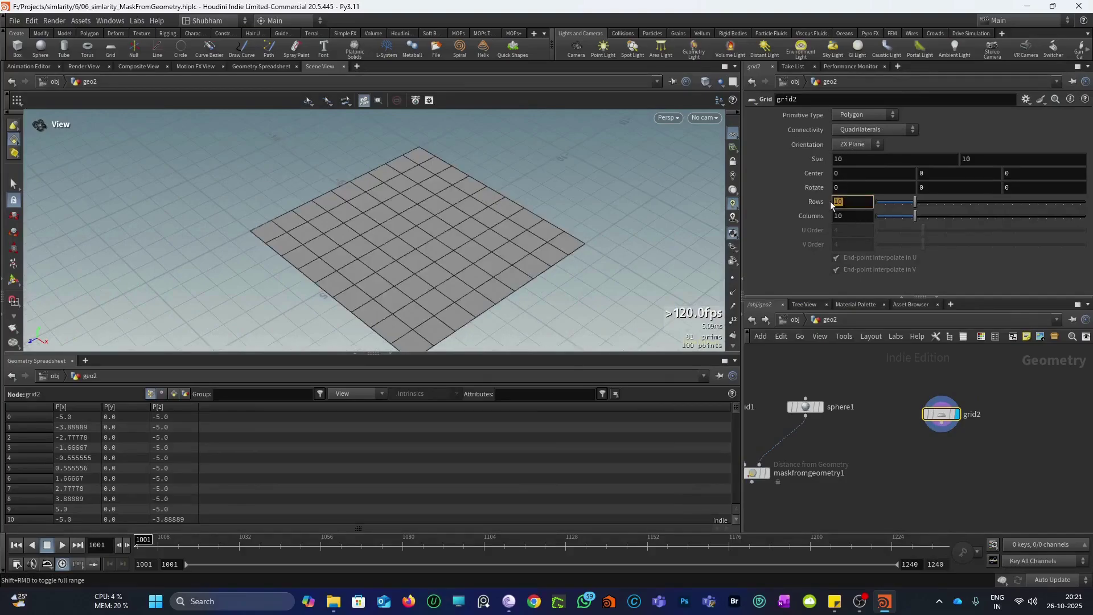
pyautogui.write('15')
pyautogui.press('Tab')
pyautogui.write('15')
pyautogui.press('Return')
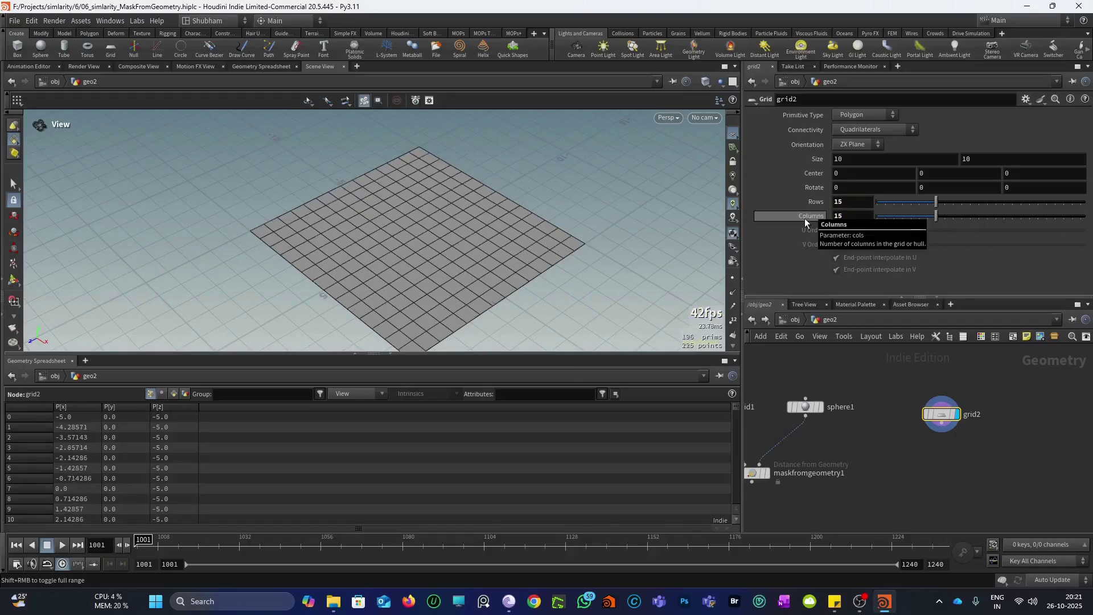
pyautogui.scroll(-3, 825, 439)
pyautogui.scroll(3, 938, 424)
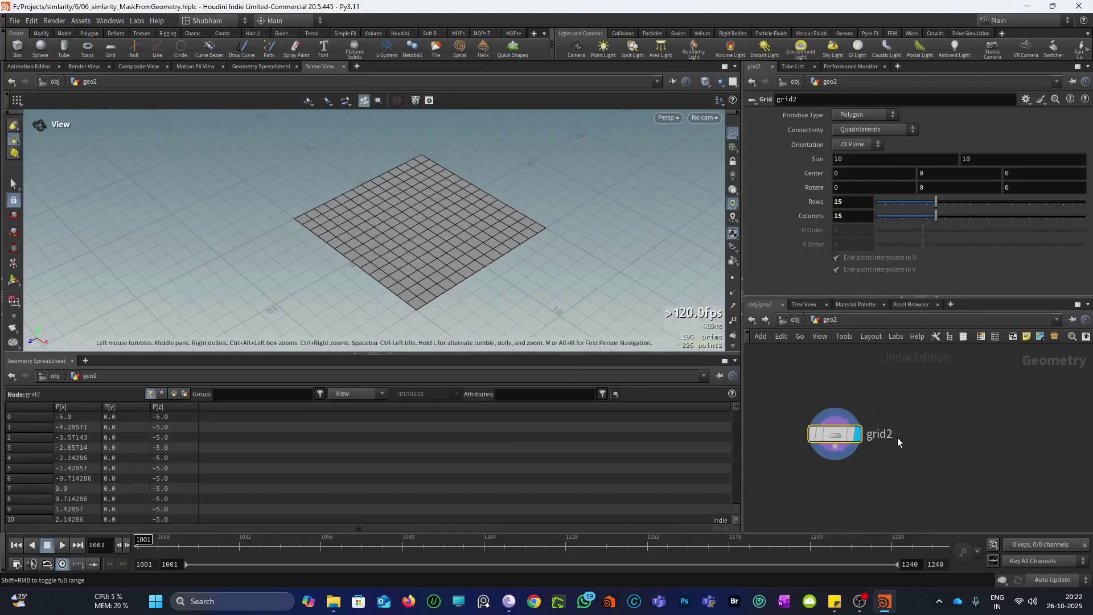
# Step: Add a Curve node beside the new grid and set its Primitive Type to Bezier Curve
pyautogui.press('Tab')
pyautogui.write('curve')
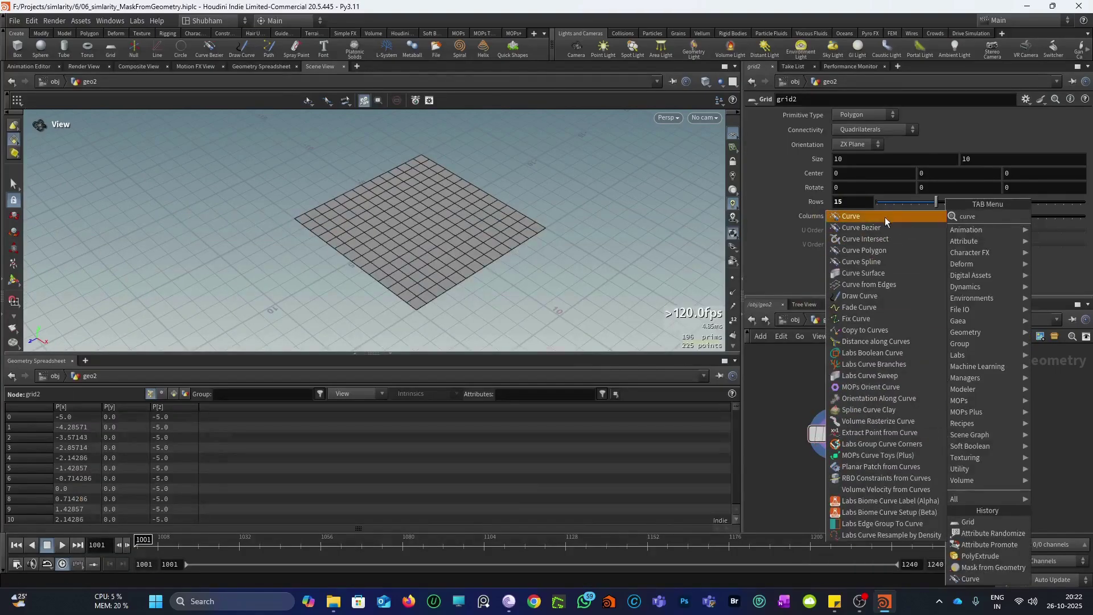
pyautogui.click(885, 216)
pyautogui.click(939, 433)
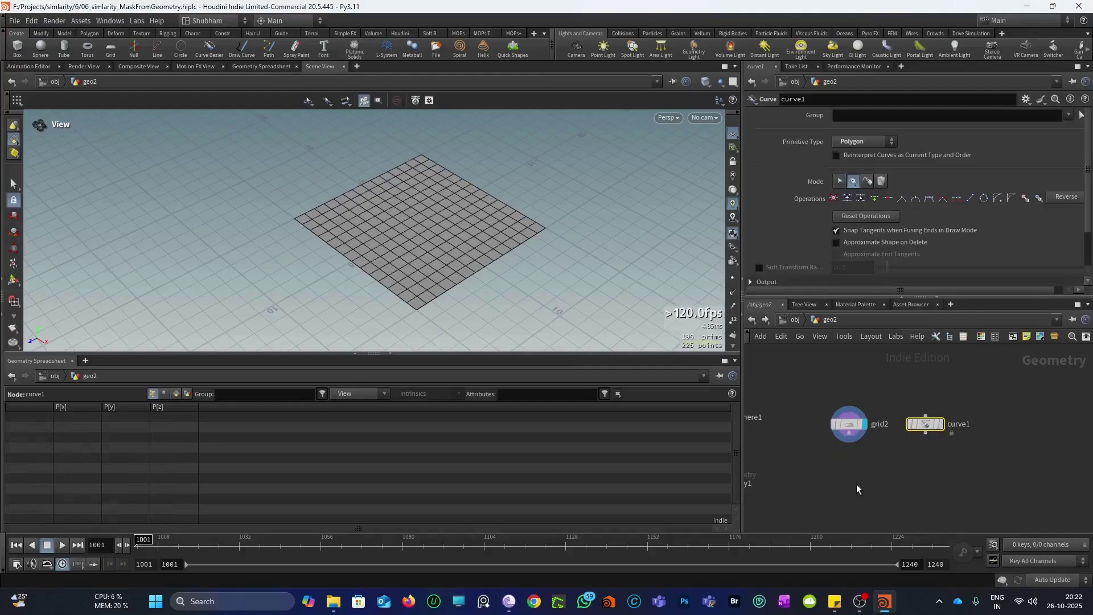
pyautogui.scroll(-2, 939, 432)
pyautogui.moveTo(455, 256); pyautogui.dragTo(451, 292)
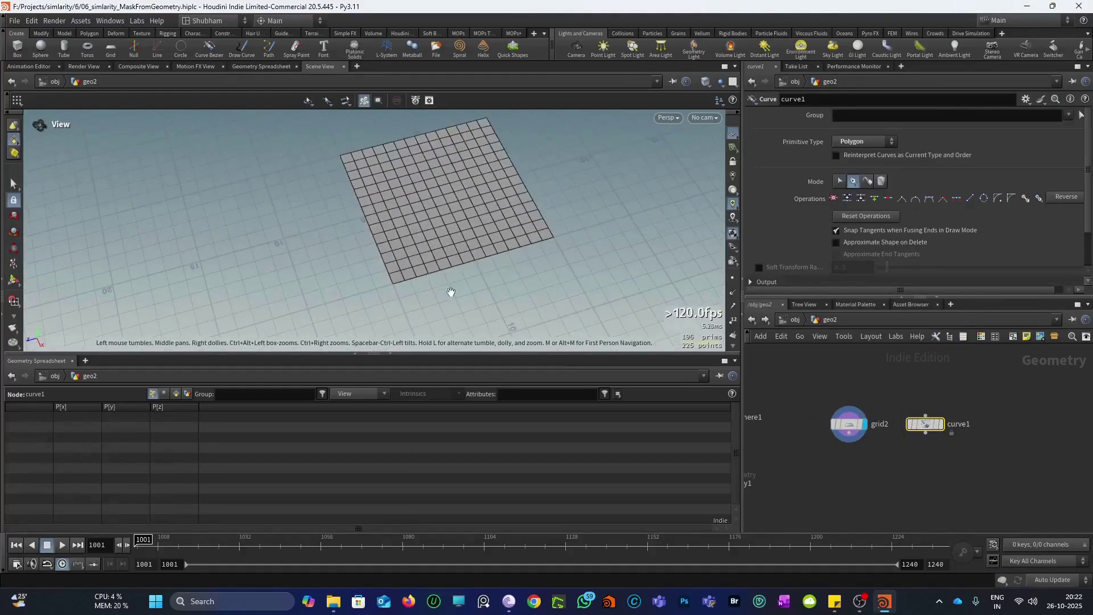
pyautogui.keyDown('alt'); pyautogui.moveTo(504, 207); pyautogui.dragTo(476, 253); pyautogui.keyUp('alt')
pyautogui.click(848, 142)
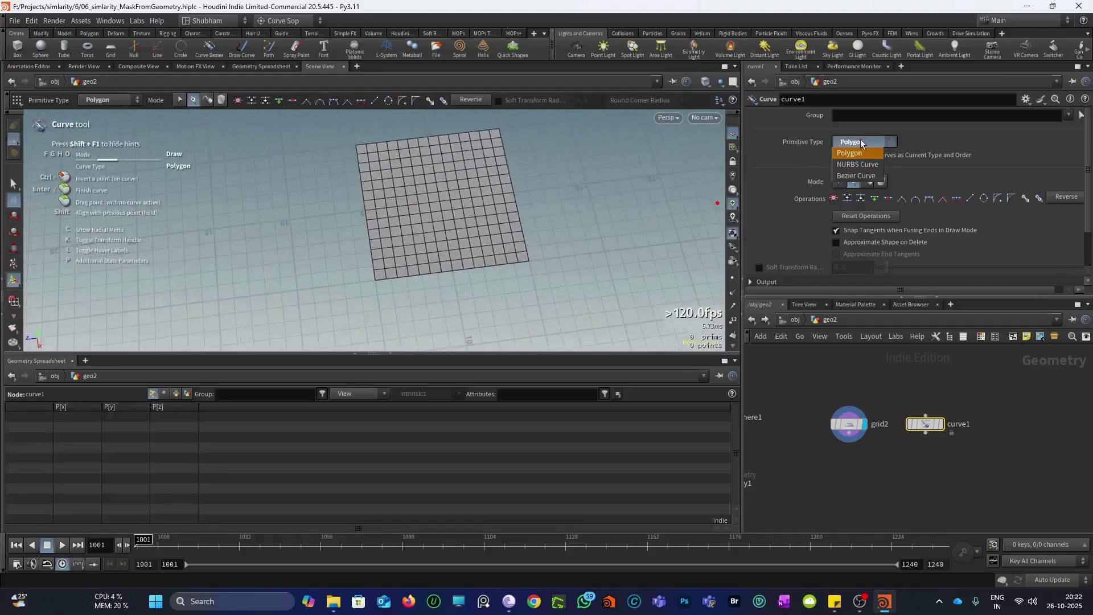
pyautogui.click(854, 175)
# Step: Draw an S-shaped Bezier curve of four points across the grid, starting and ending outside its edges, and finish it
pyautogui.click(551, 160)
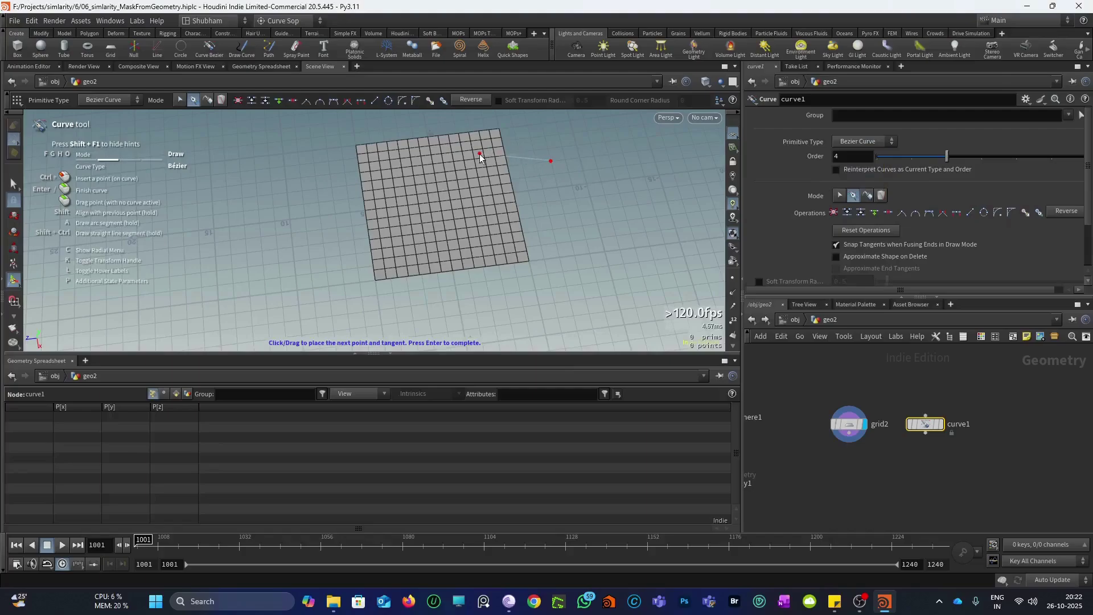
pyautogui.moveTo(479, 153); pyautogui.dragTo(461, 194)
pyautogui.moveTo(484, 240); pyautogui.dragTo(470, 255)
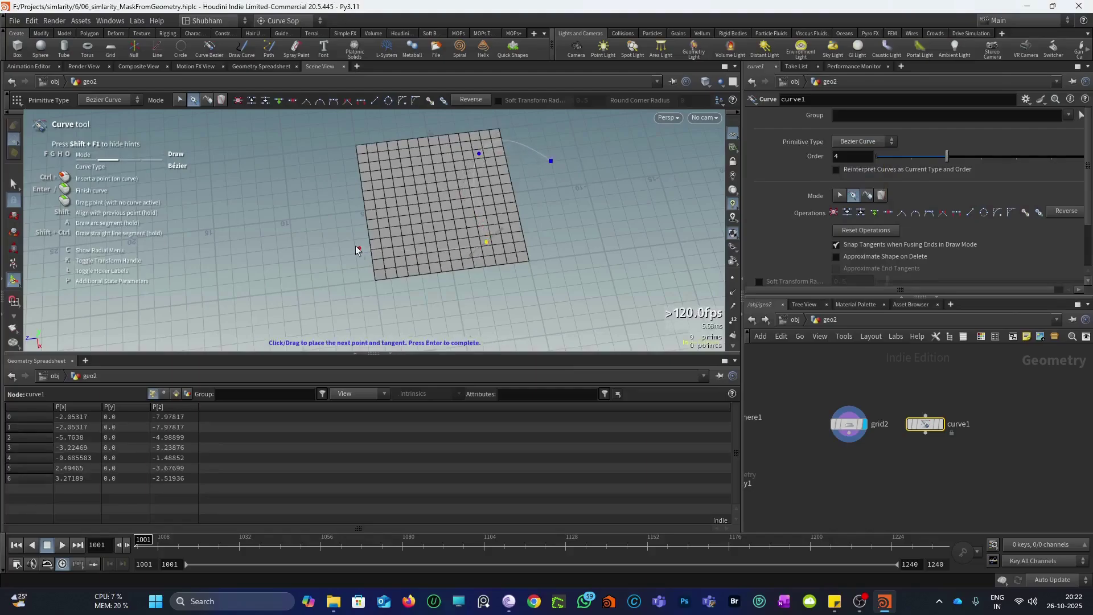
pyautogui.moveTo(325, 216); pyautogui.dragTo(297, 221)
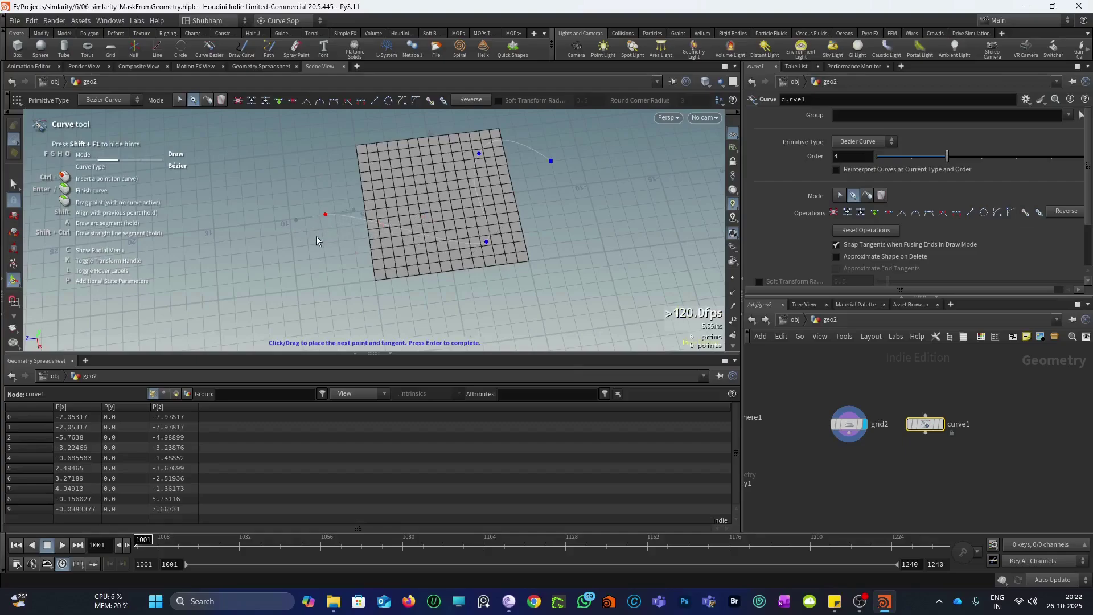
pyautogui.rightClick(316, 236)
pyautogui.click(399, 252)
pyautogui.keyDown('alt'); pyautogui.moveTo(420, 239); pyautogui.dragTo(520, 180, button='right'); pyautogui.keyUp('alt')
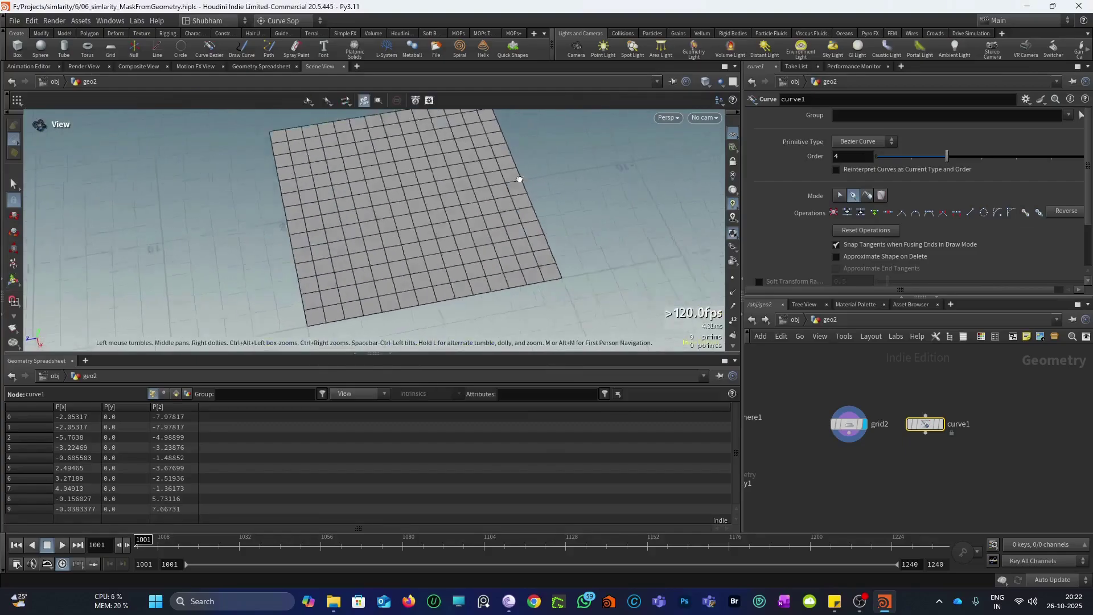
pyautogui.keyDown('alt'); pyautogui.moveTo(519, 180); pyautogui.dragTo(529, 172); pyautogui.keyUp('alt')
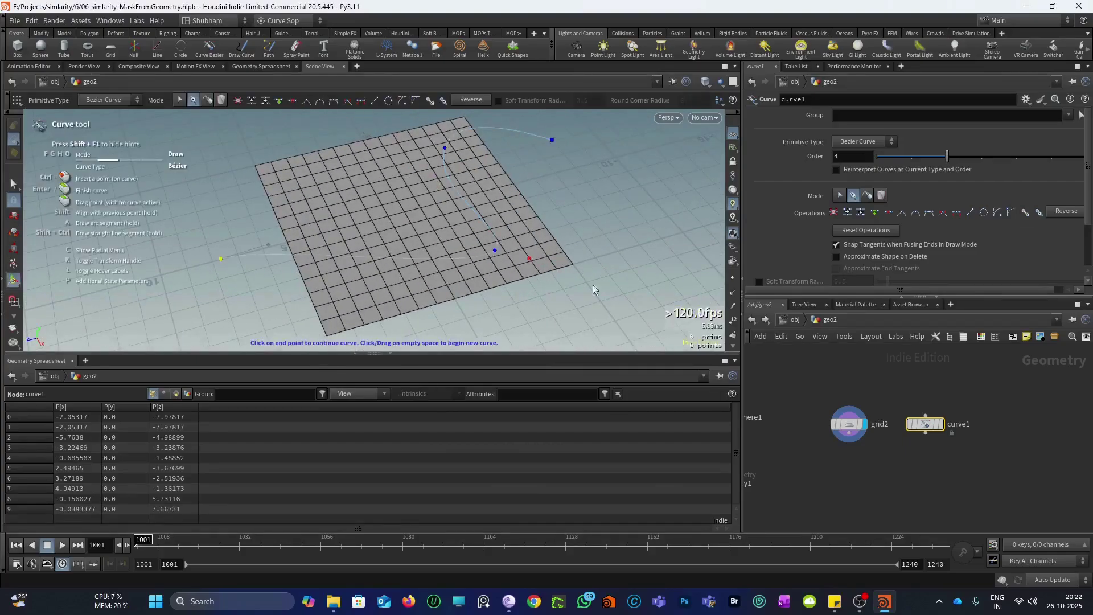
# Step: Add a Mask from Geometry node below, with grid2 as its first input and curve1 as its reference input
pyautogui.press('Tab')
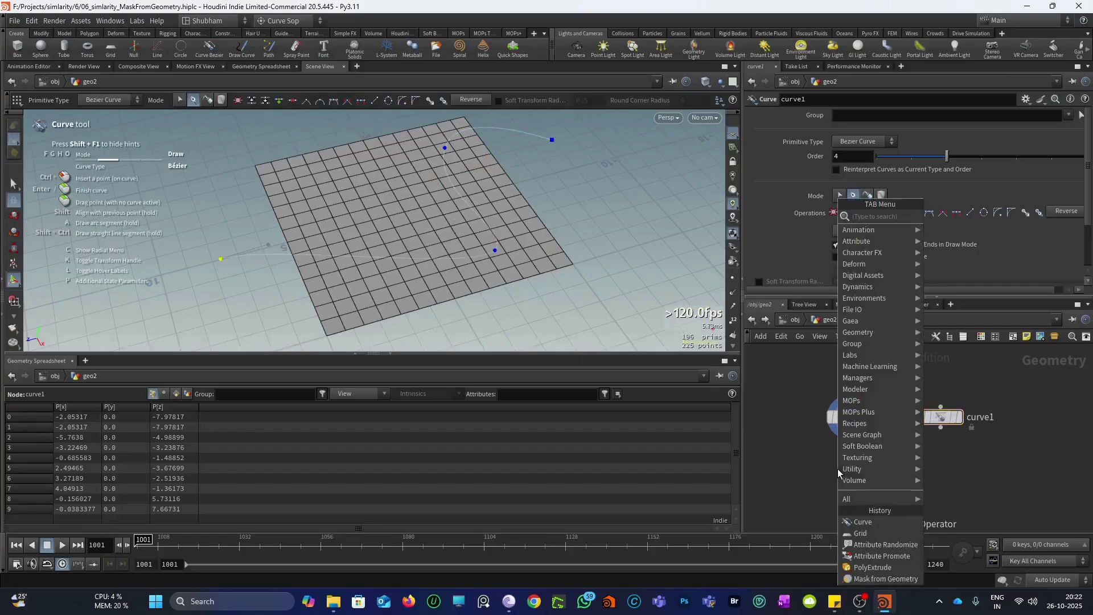
pyautogui.write('mask')
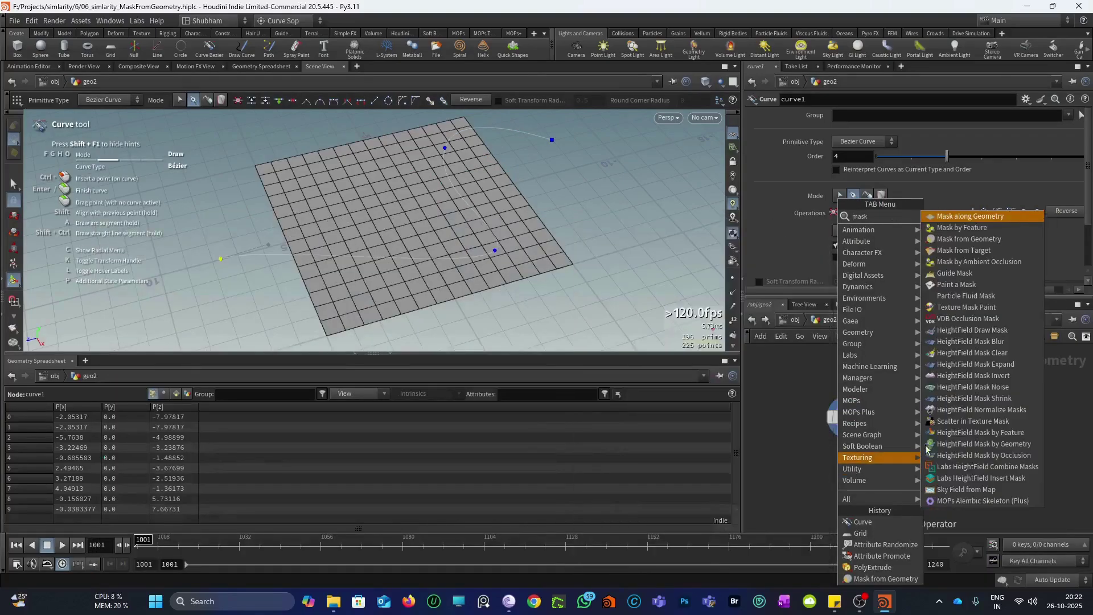
pyautogui.press('Down')
pyautogui.press('Down')
pyautogui.press('Return')
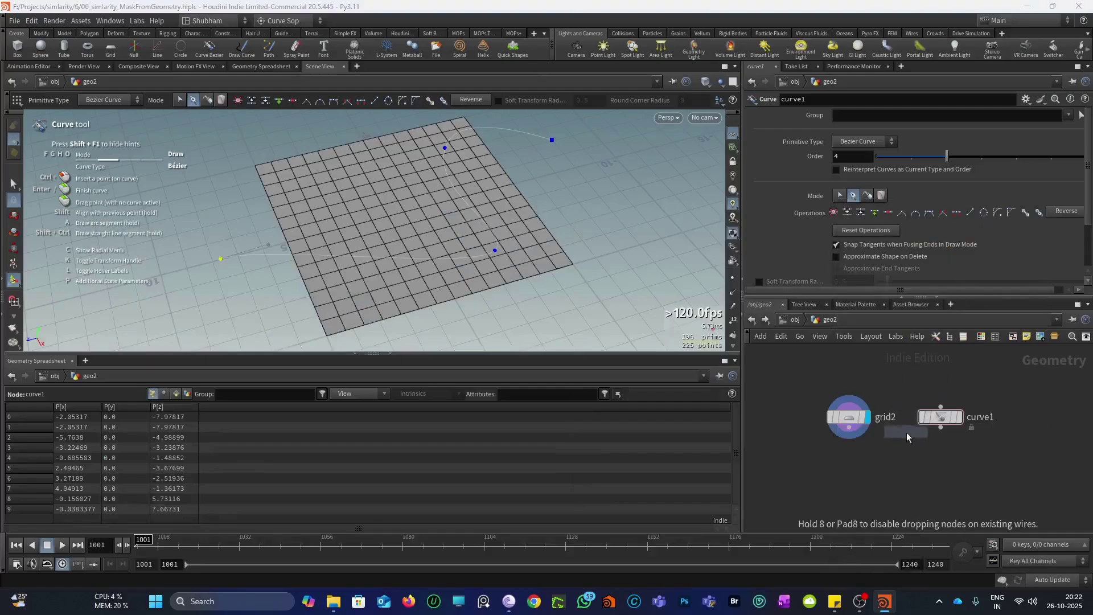
pyautogui.click(888, 480)
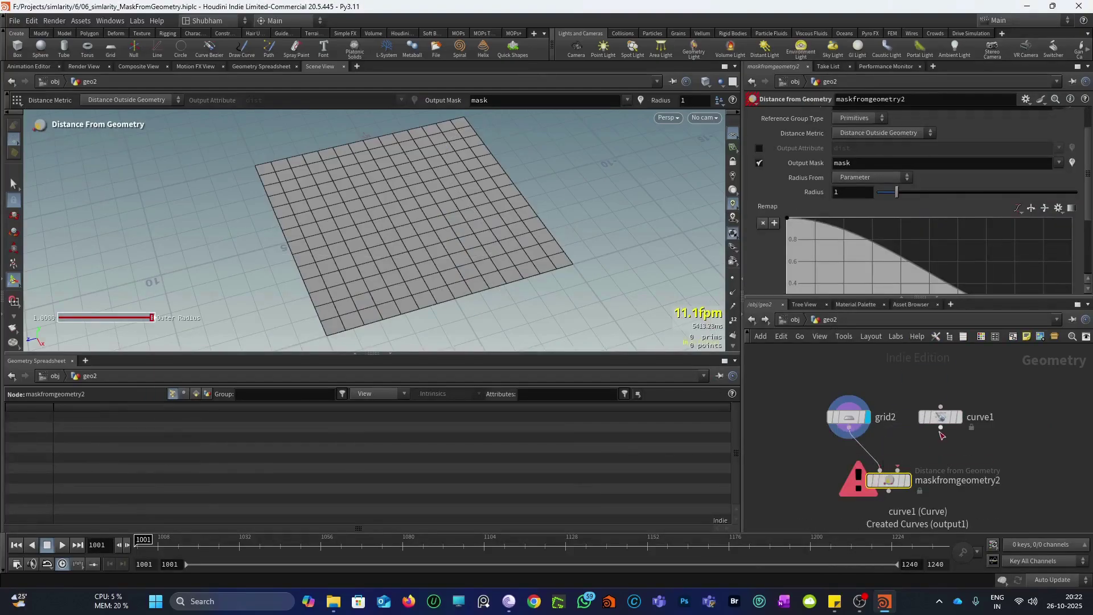
pyautogui.moveTo(940, 430); pyautogui.dragTo(897, 470)
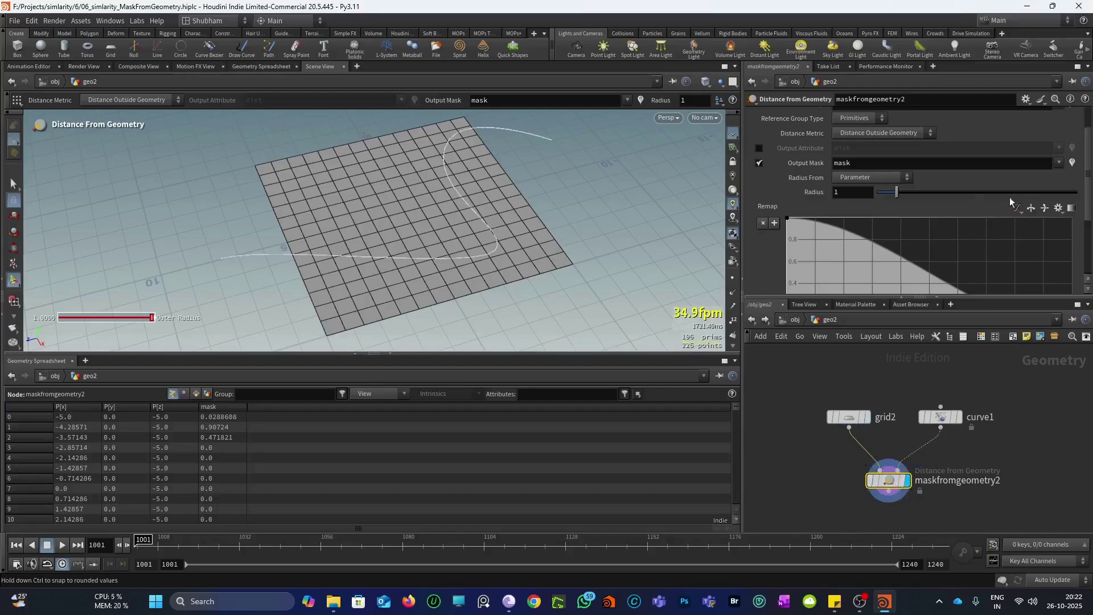
# Step: Visualize the output mask on the grid and set the mask's Radius to 1.28
pyautogui.click(1072, 164)
pyautogui.keyDown('alt'); pyautogui.moveTo(393, 255); pyautogui.dragTo(495, 239, button='right'); pyautogui.keyUp('alt')
pyautogui.keyDown('alt'); pyautogui.moveTo(495, 239); pyautogui.dragTo(438, 254); pyautogui.keyUp('alt')
pyautogui.press('Return')
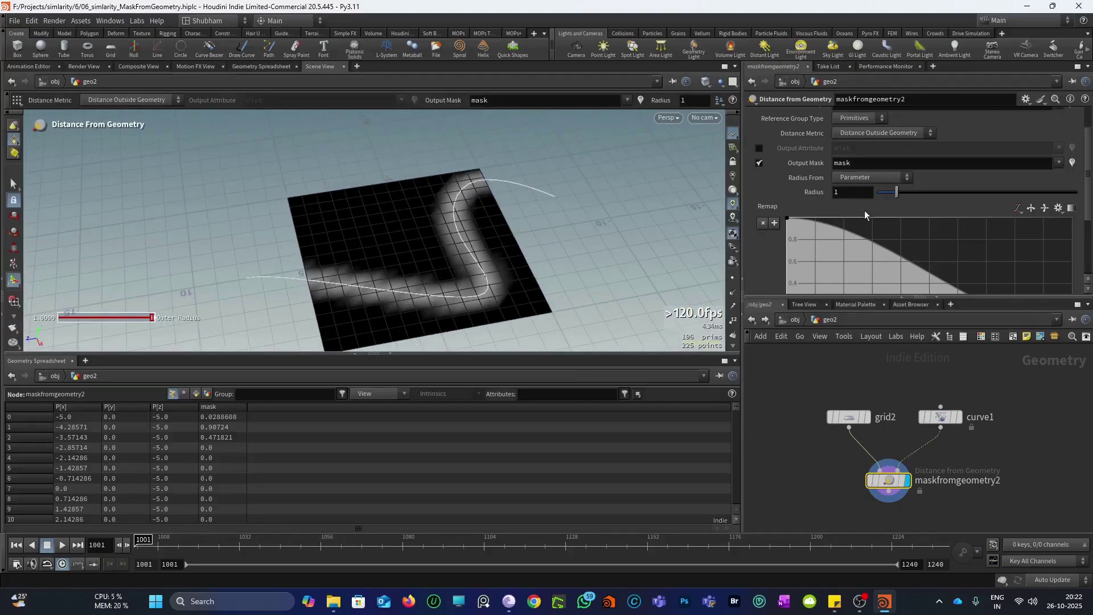
pyautogui.moveTo(896, 193); pyautogui.dragTo(902, 195)
pyautogui.keyDown('alt'); pyautogui.moveTo(482, 260); pyautogui.dragTo(521, 272); pyautogui.keyUp('alt')
# Step: Add a PolyExtrude node below maskfromgeometry2, feed the masked grid into it and display it
pyautogui.scroll(-3, 897, 417)
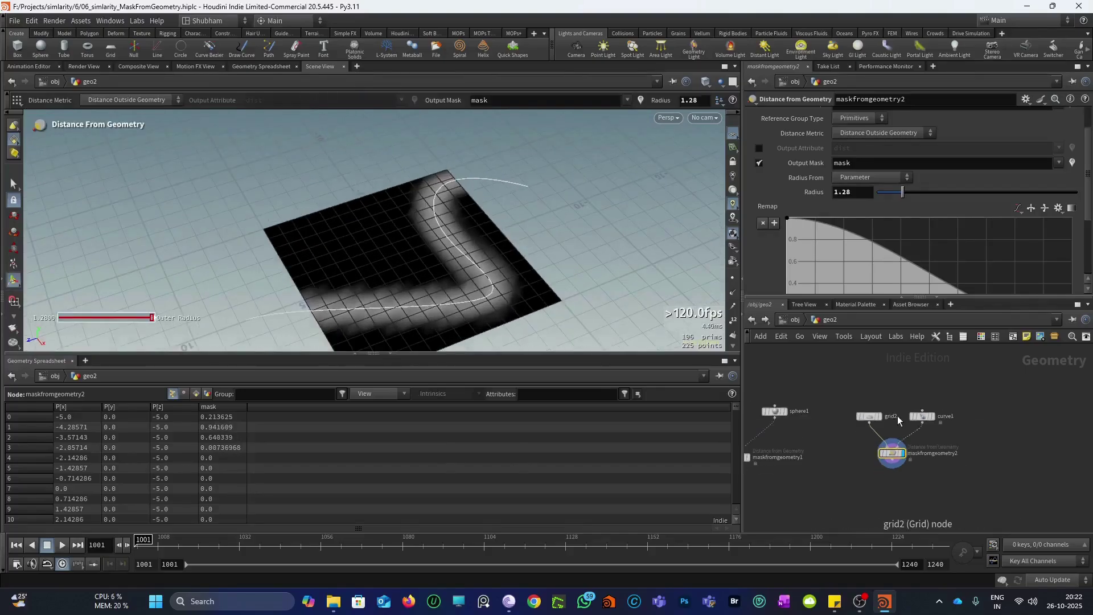
pyautogui.scroll(3, 859, 476)
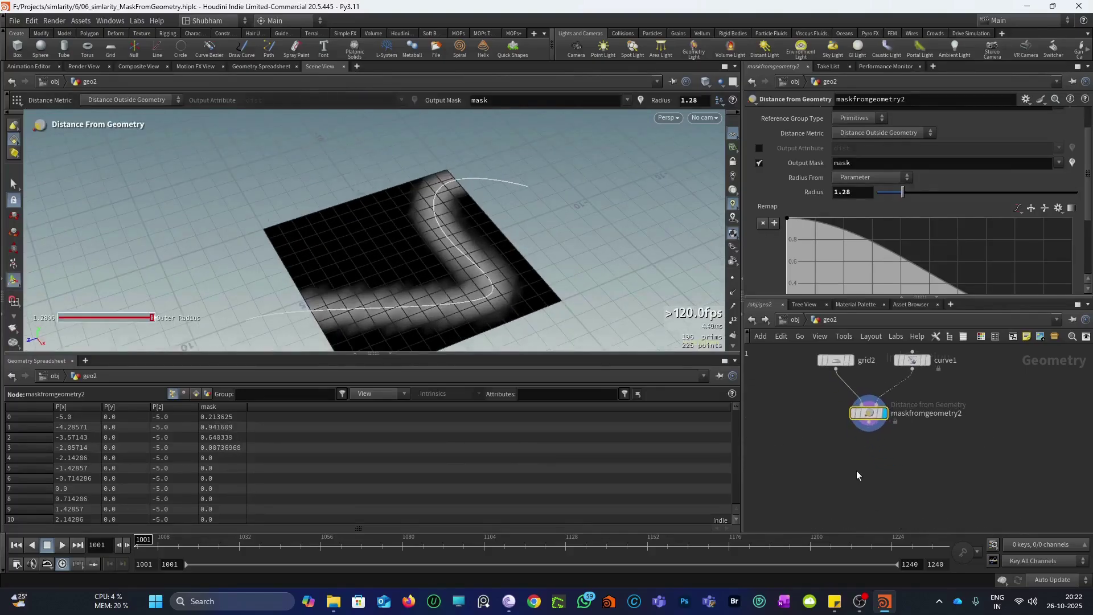
pyautogui.moveTo(865, 455); pyautogui.dragTo(868, 470, button='middle')
pyautogui.scroll(1, 864, 484)
pyautogui.press('Tab')
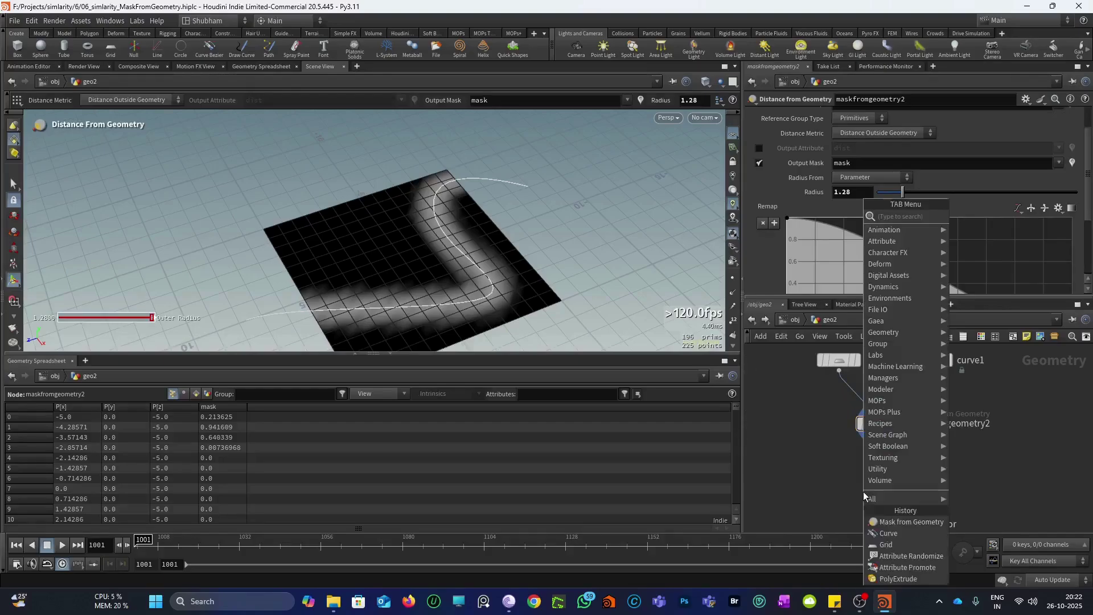
pyautogui.write('polyextr')
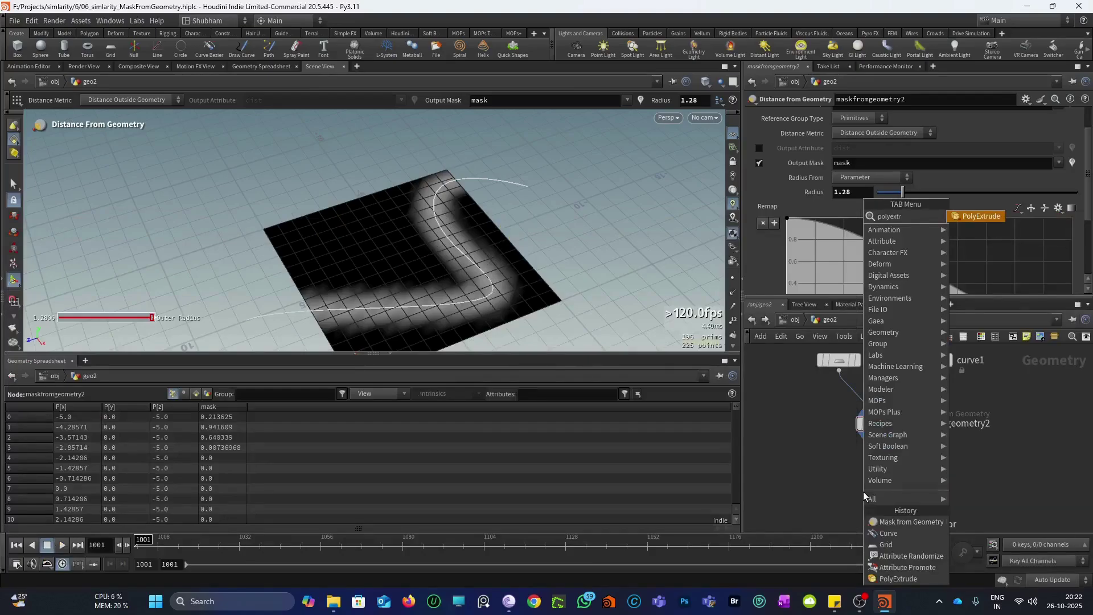
pyautogui.write('ude')
pyautogui.press('Return')
pyautogui.click(862, 492)
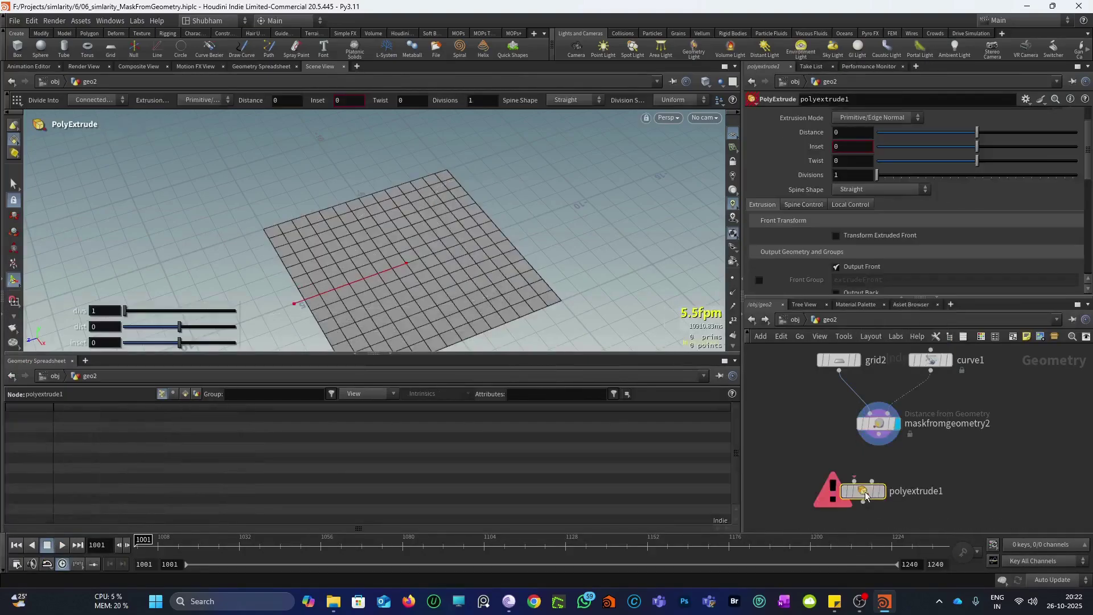
pyautogui.moveTo(863, 491); pyautogui.dragTo(885, 490)
pyautogui.moveTo(878, 445); pyautogui.dragTo(879, 483)
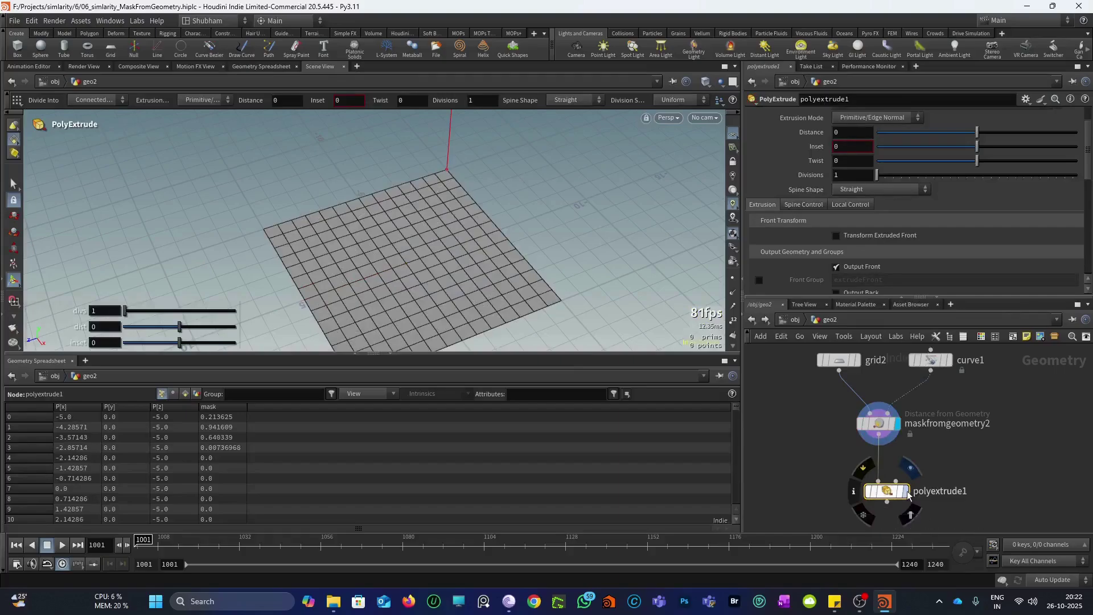
pyautogui.scroll(2, 787, 176)
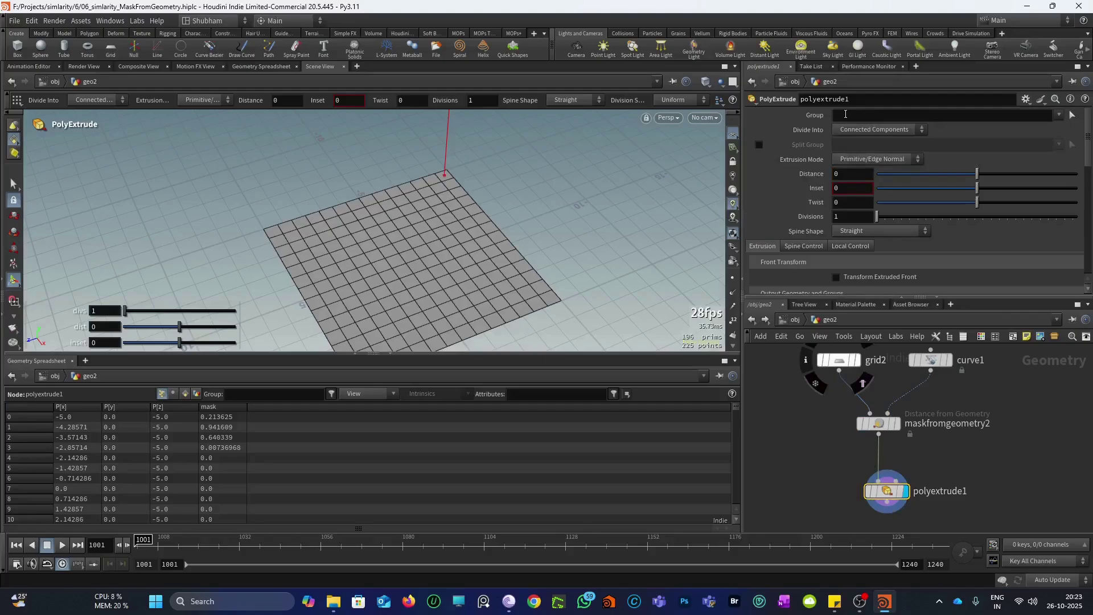
pyautogui.keyDown('alt'); pyautogui.moveTo(425, 286); pyautogui.dragTo(359, 276); pyautogui.keyUp('alt')
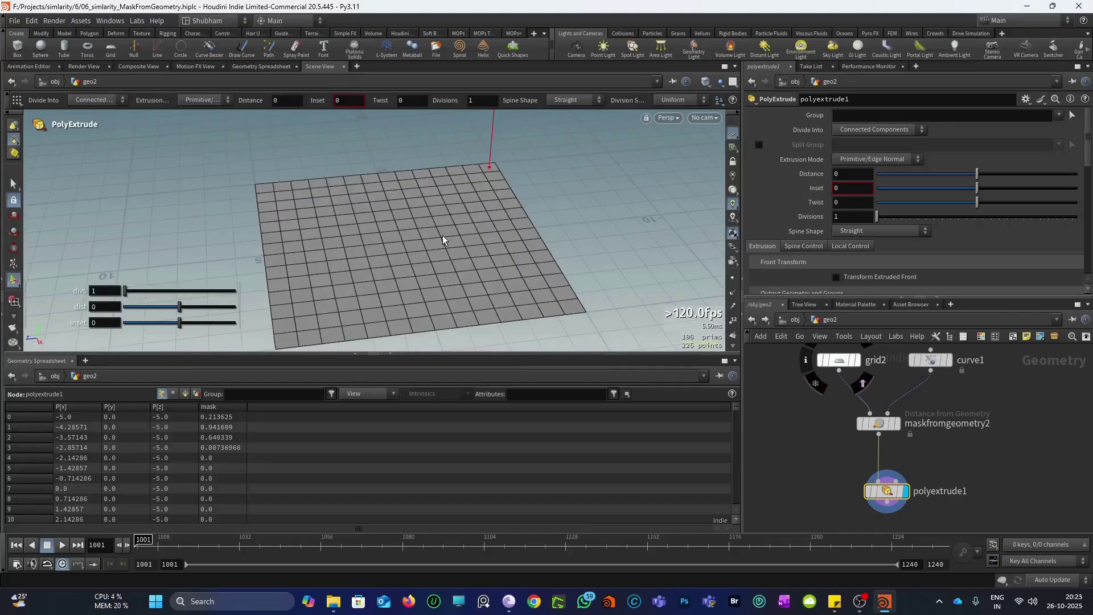
pyautogui.click(851, 115)
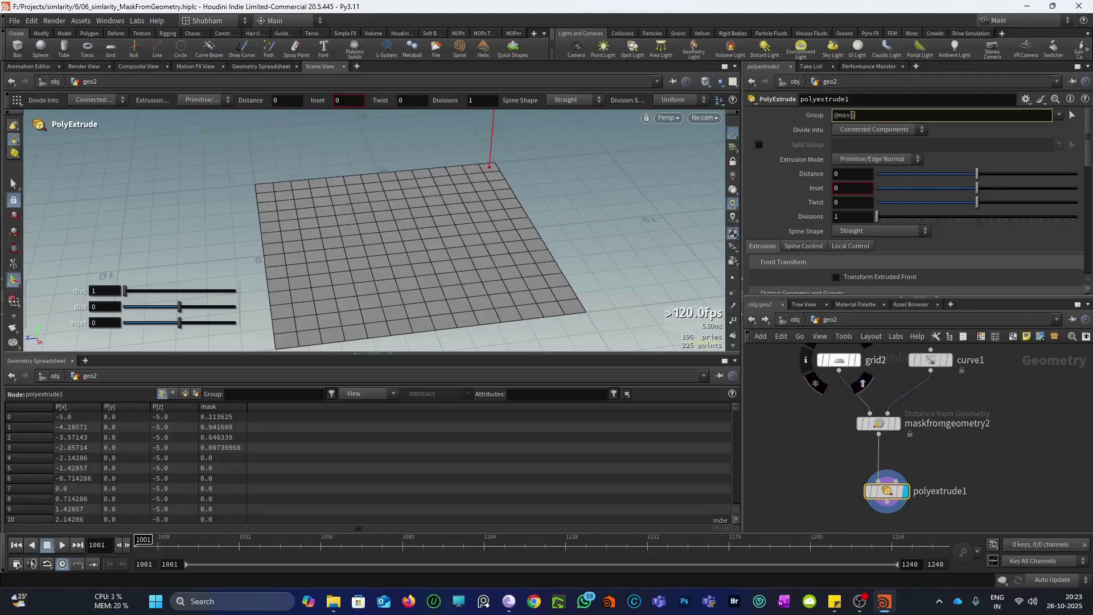
pyautogui.press('Return')
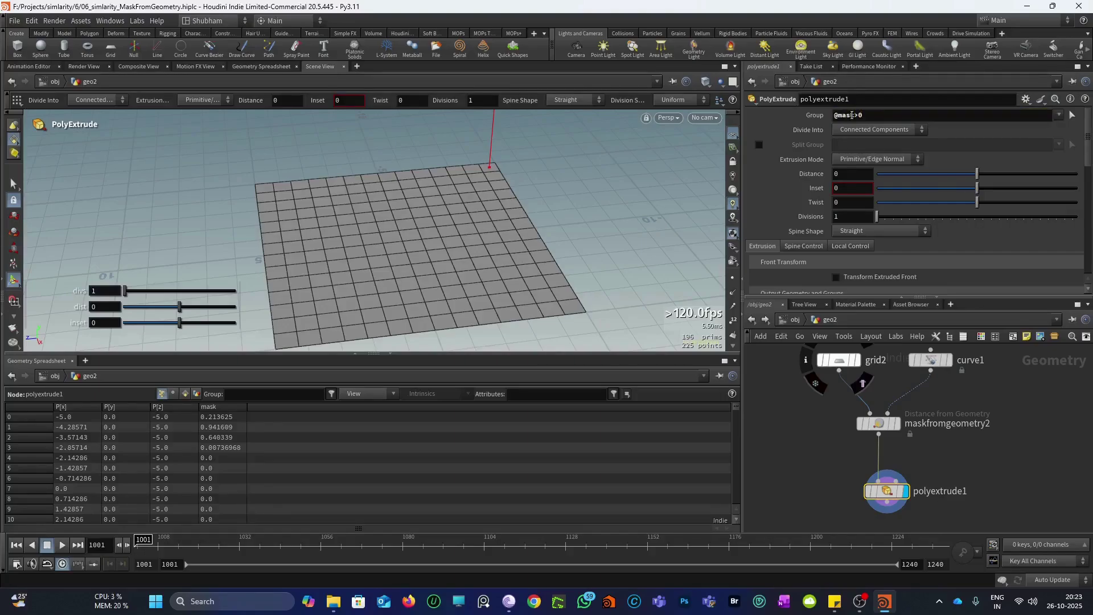
pyautogui.moveTo(981, 178); pyautogui.dragTo(1039, 177)
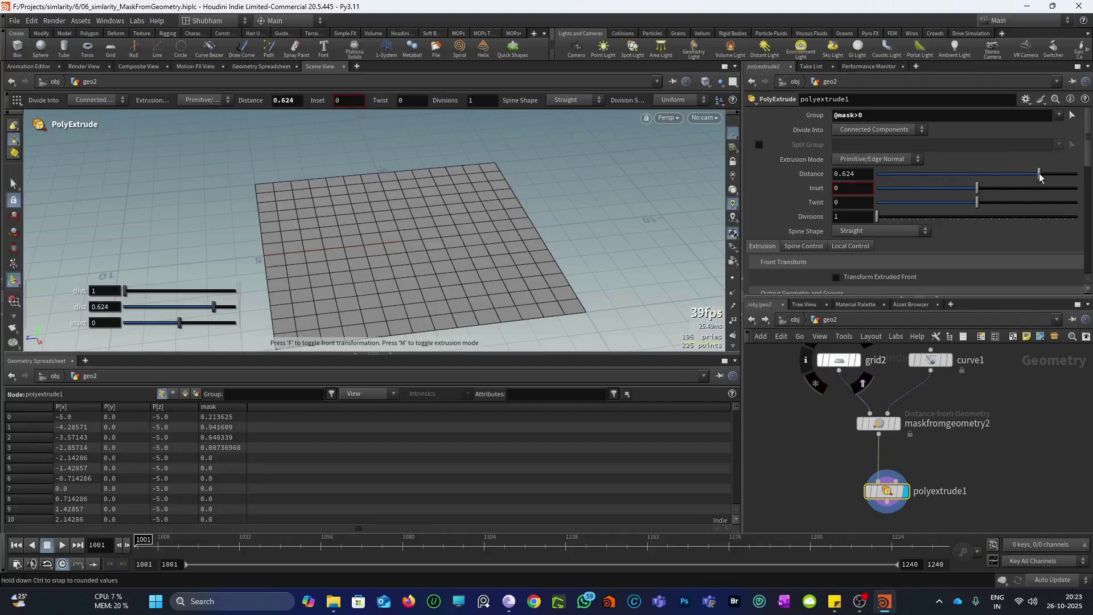
pyautogui.press('Escape')
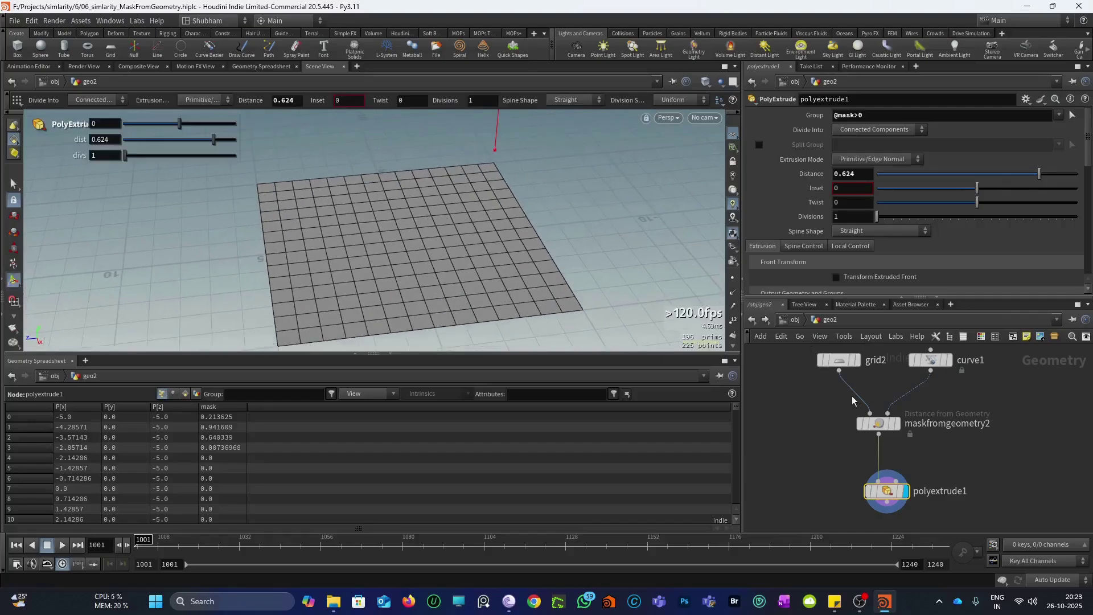
# Step: Check the node info of maskfromgeometry2 for the class of its mask attribute
pyautogui.scroll(1, 938, 479)
pyautogui.click(868, 412)
pyautogui.click(828, 413)
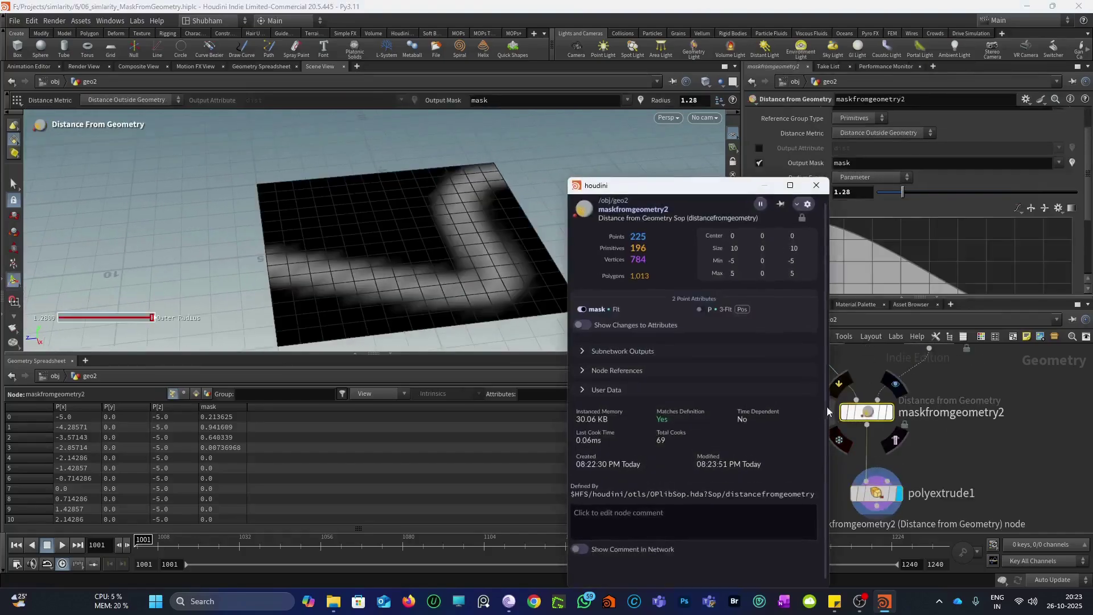
pyautogui.click(816, 185)
# Step: Insert an Attribute Promote node between maskfromgeometry2 and polyextrude1, moving the PolyExtrude down to make room
pyautogui.scroll(-2, 903, 356)
pyautogui.scroll(2, 889, 487)
pyautogui.moveTo(882, 449); pyautogui.dragTo(882, 500)
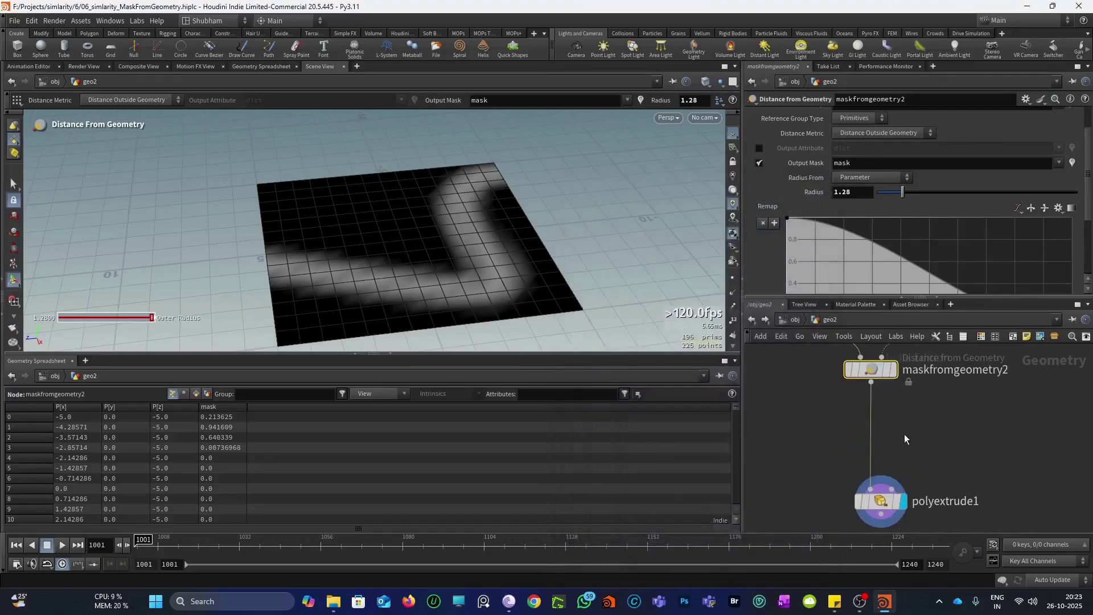
pyautogui.click(905, 435)
pyautogui.press('Tab')
pyautogui.write('p')
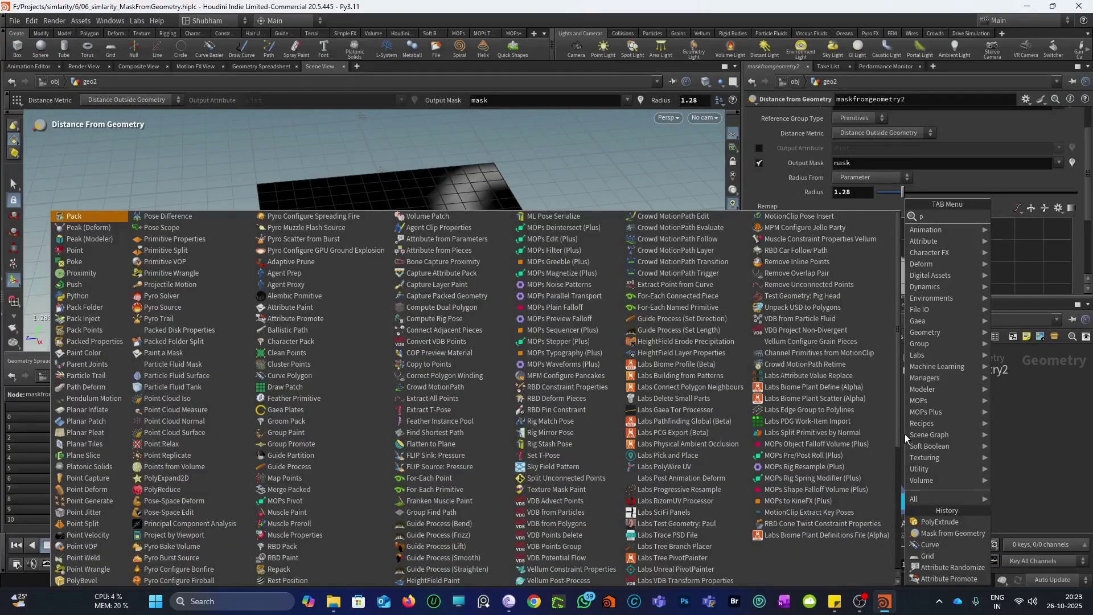
pyautogui.press('BackSpace')
pyautogui.write('attri')
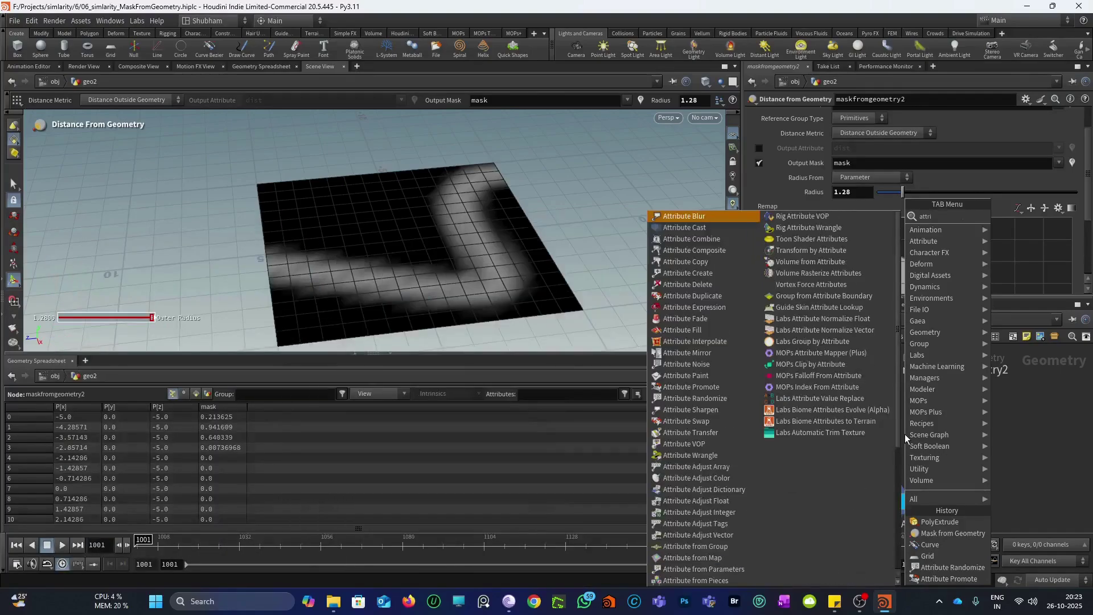
pyautogui.write('bute')
pyautogui.press('Return')
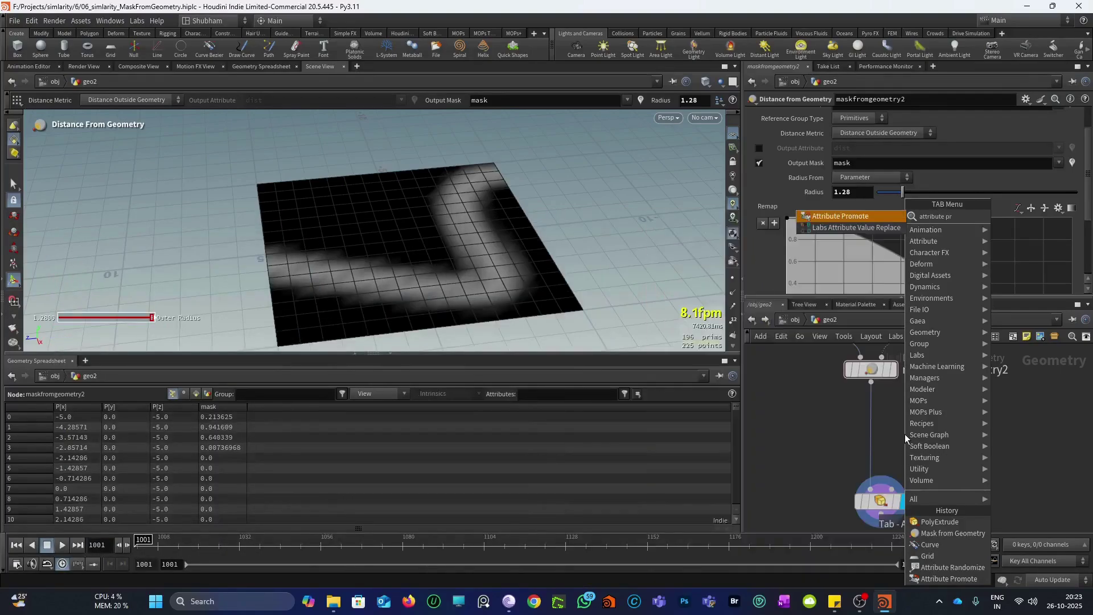
pyautogui.click(904, 434)
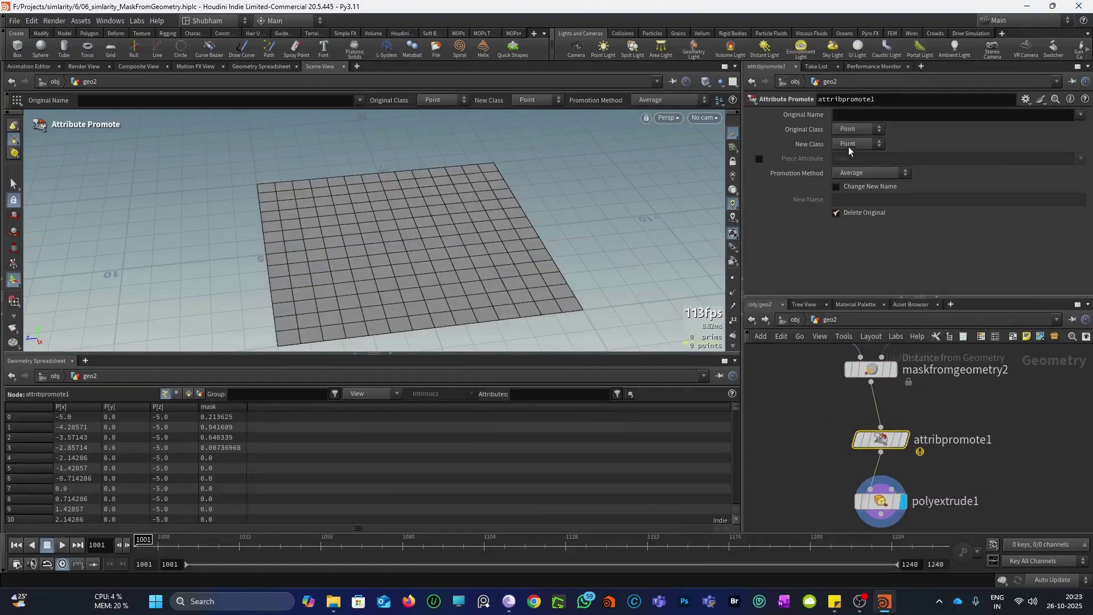
# Step: Set attribpromote1 to promote the mask attribute from Point to Primitive class
pyautogui.click(1080, 115)
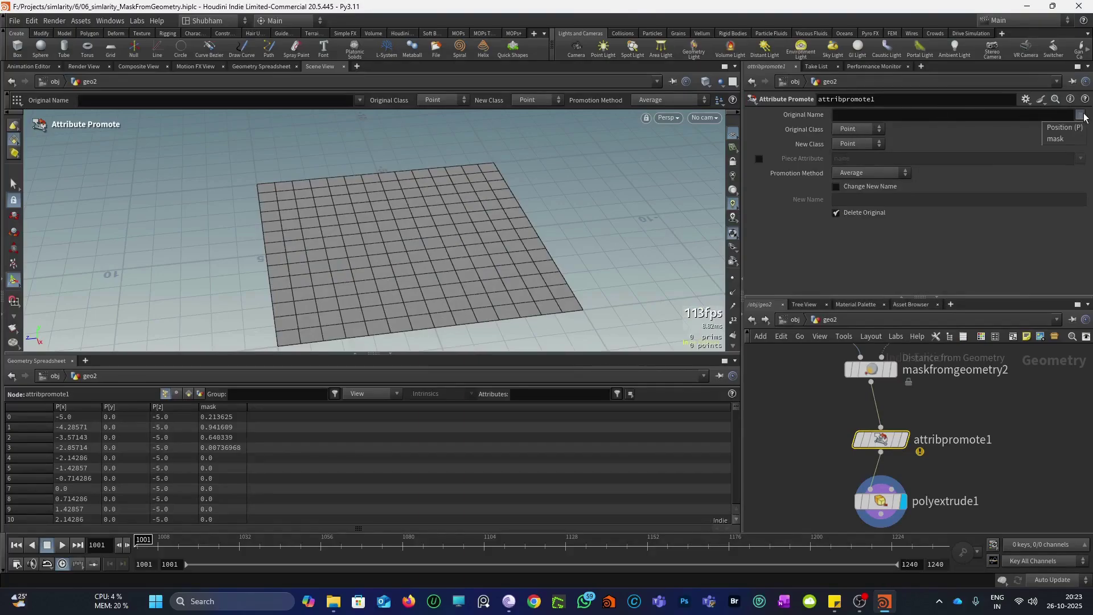
pyautogui.click(1058, 139)
pyautogui.click(854, 144)
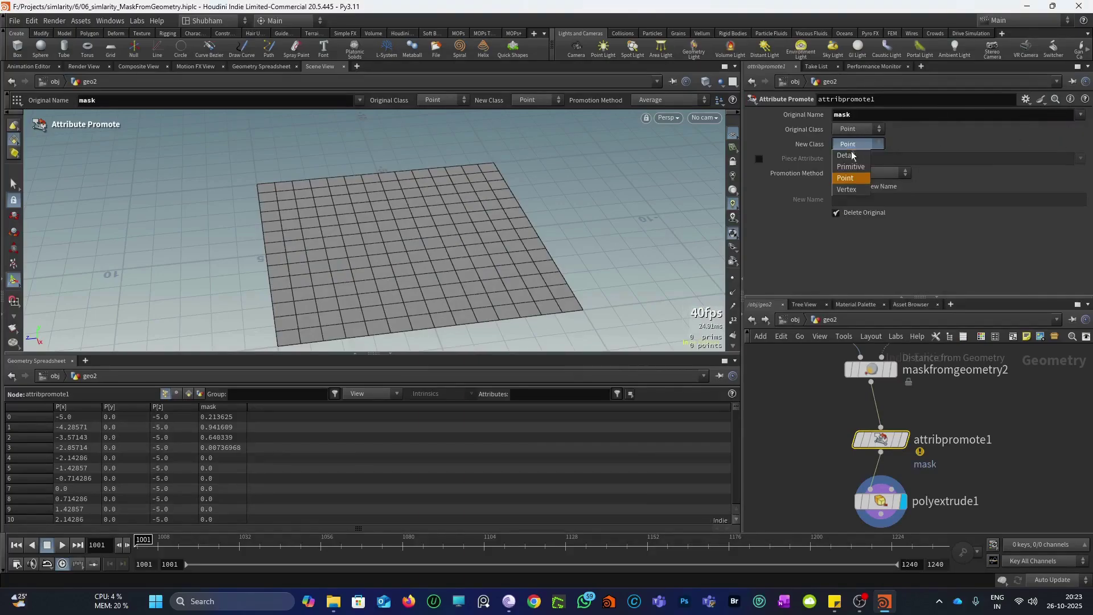
pyautogui.click(851, 167)
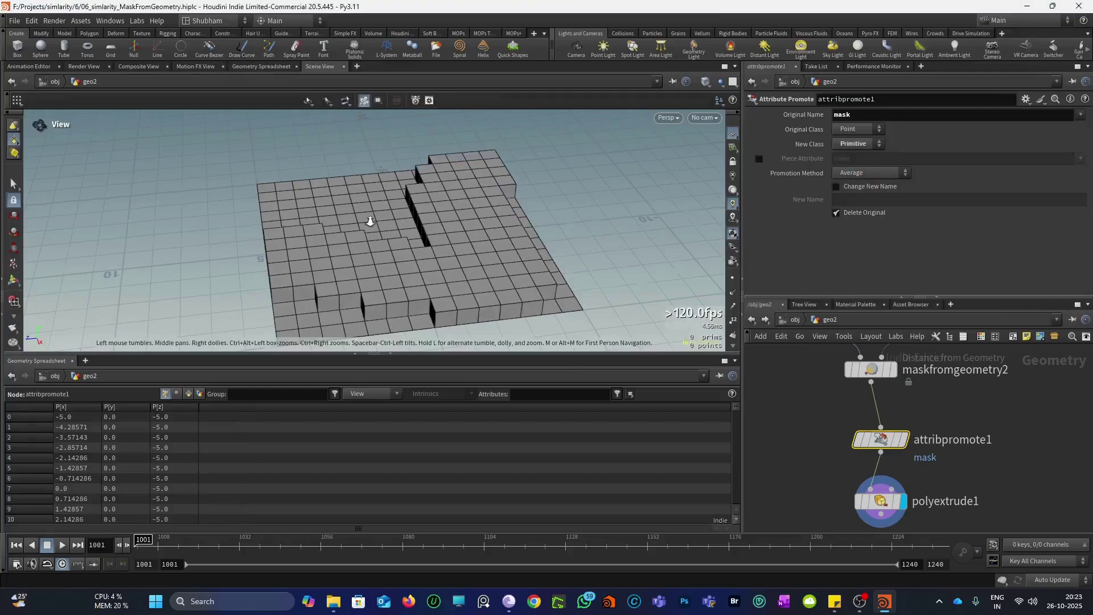
pyautogui.moveTo(370, 221); pyautogui.dragTo(510, 199)
pyautogui.press('Return')
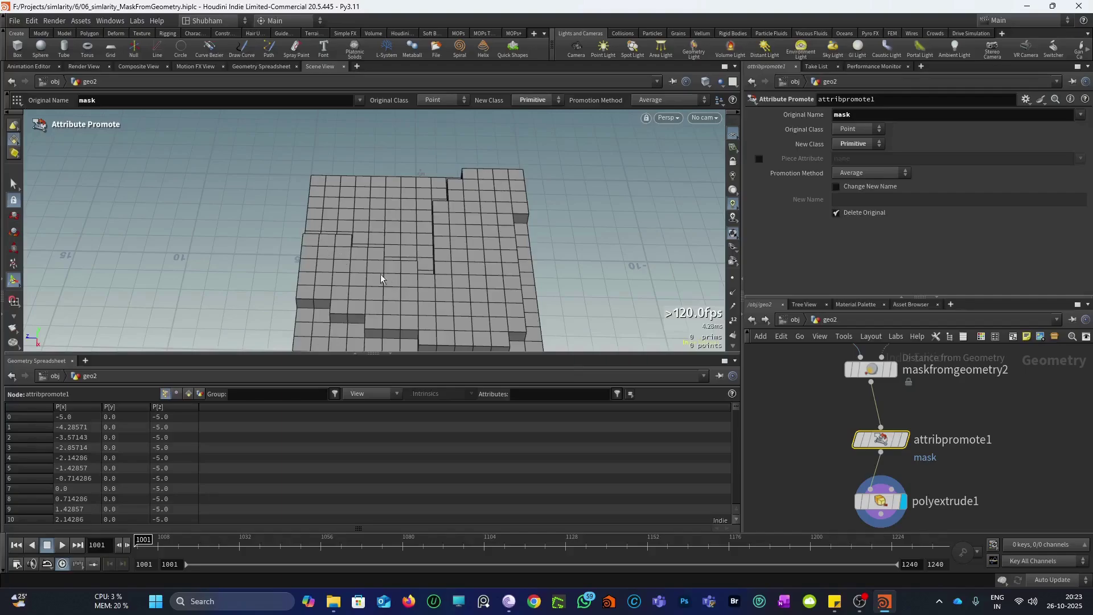
# Step: Set the Radius of maskfromgeometry2 to 0.77 to narrow the masked band around the curve
pyautogui.click(881, 499)
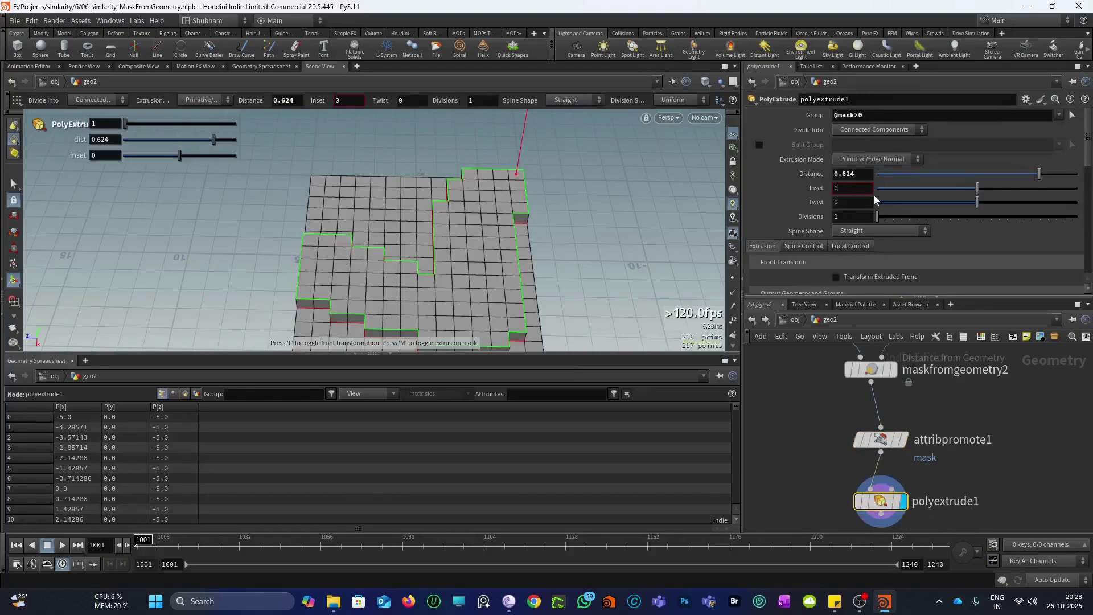
pyautogui.moveTo(871, 377); pyautogui.dragTo(855, 416, button='middle')
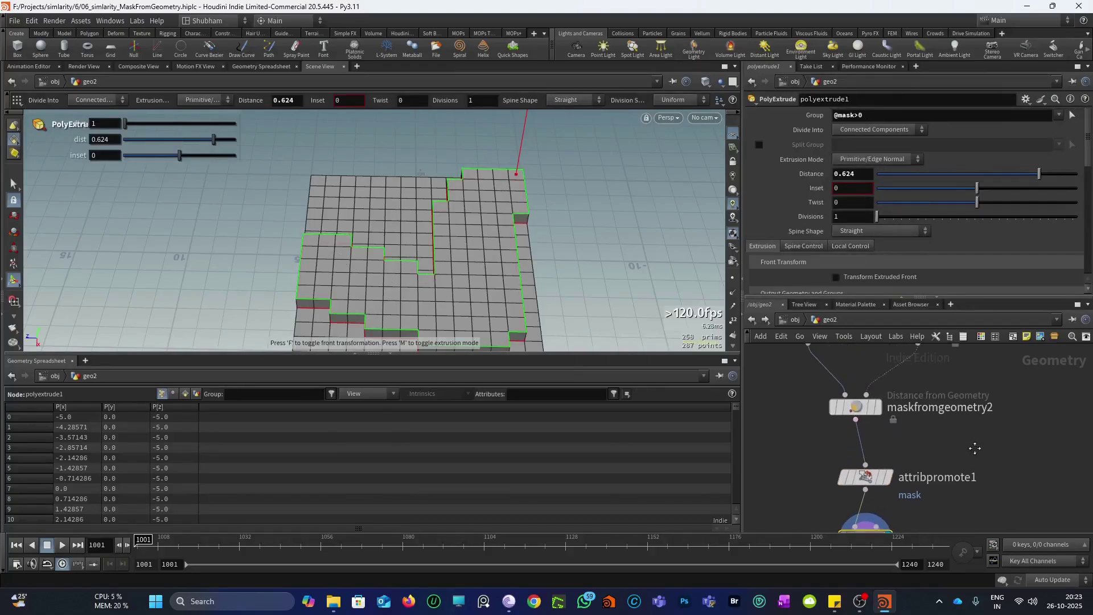
pyautogui.click(857, 418)
pyautogui.moveTo(902, 196); pyautogui.dragTo(892, 194)
pyautogui.scroll(-3, 923, 481)
pyautogui.scroll(2, 924, 481)
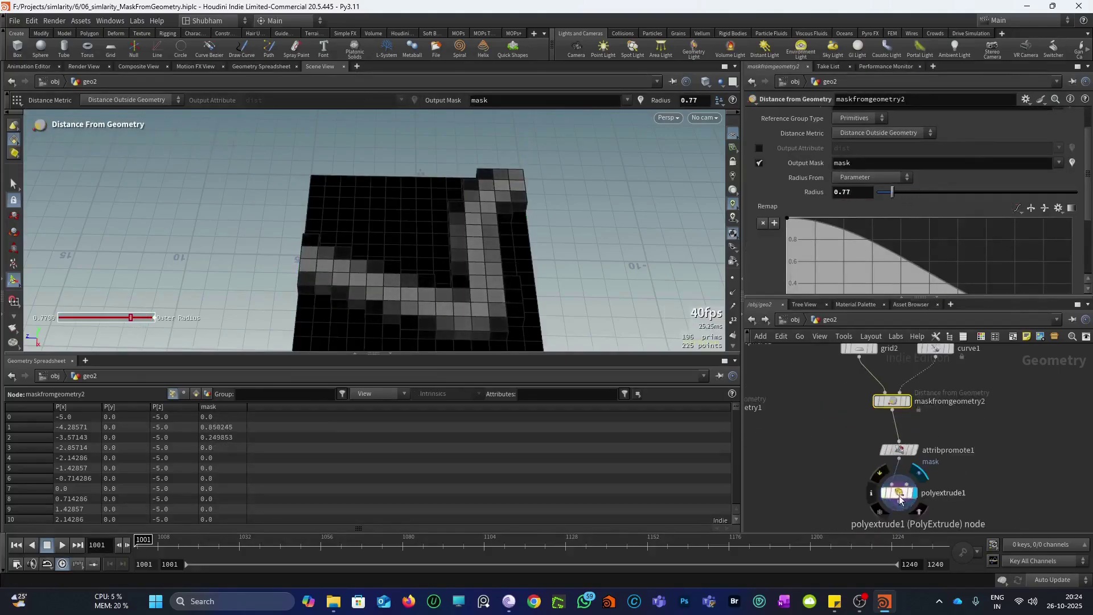
# Step: Move polyextrude1 further below attribpromote1 and examine the extruded faces from several angles
pyautogui.click(899, 493)
pyautogui.press('Escape')
pyautogui.moveTo(417, 215); pyautogui.dragTo(524, 188)
pyautogui.scroll(3, 497, 159)
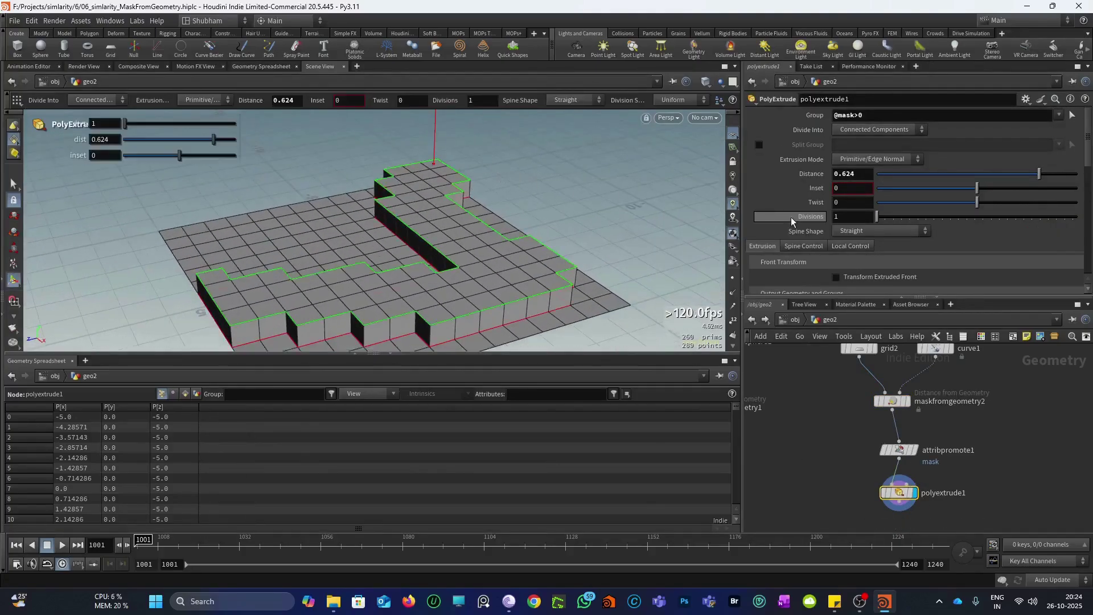
pyautogui.moveTo(901, 451)
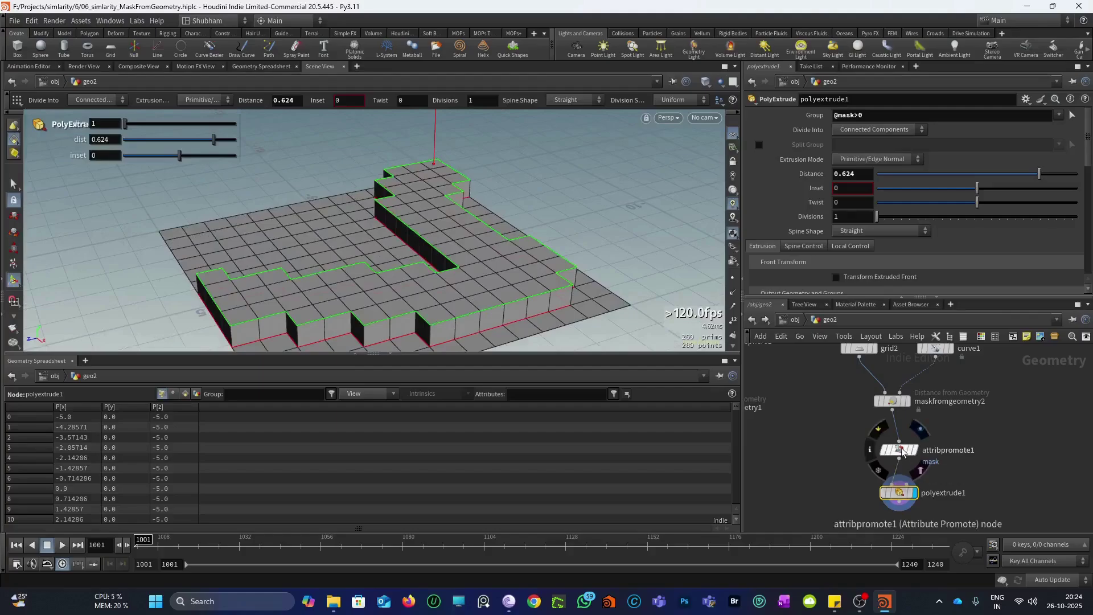
pyautogui.moveTo(895, 419); pyautogui.dragTo(896, 401, button='middle')
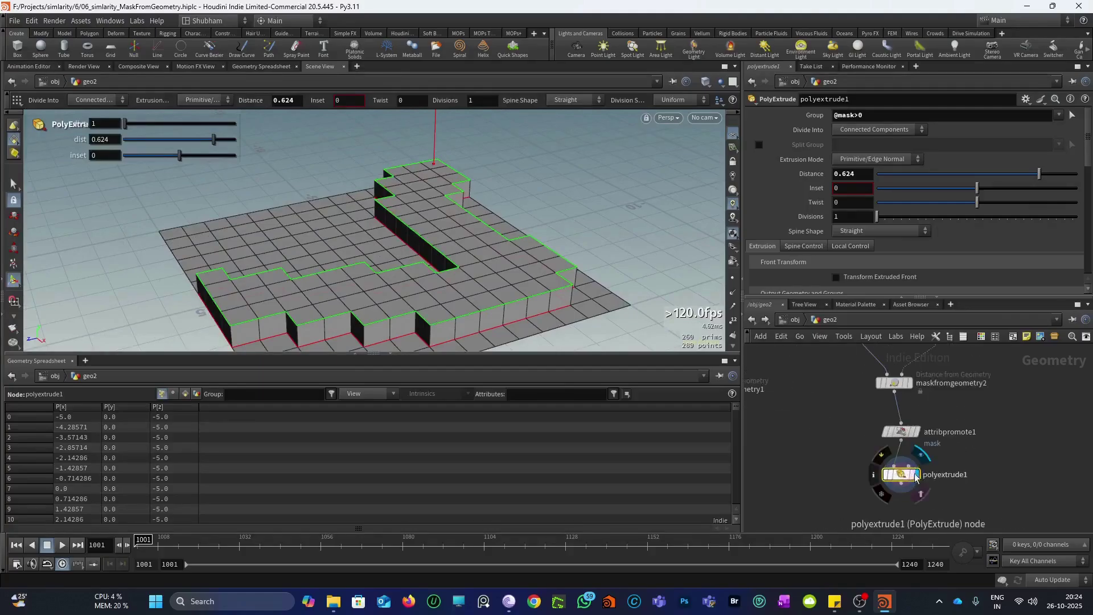
pyautogui.moveTo(903, 476); pyautogui.dragTo(903, 503)
pyautogui.keyDown('alt'); pyautogui.moveTo(418, 290); pyautogui.dragTo(488, 176); pyautogui.keyUp('alt')
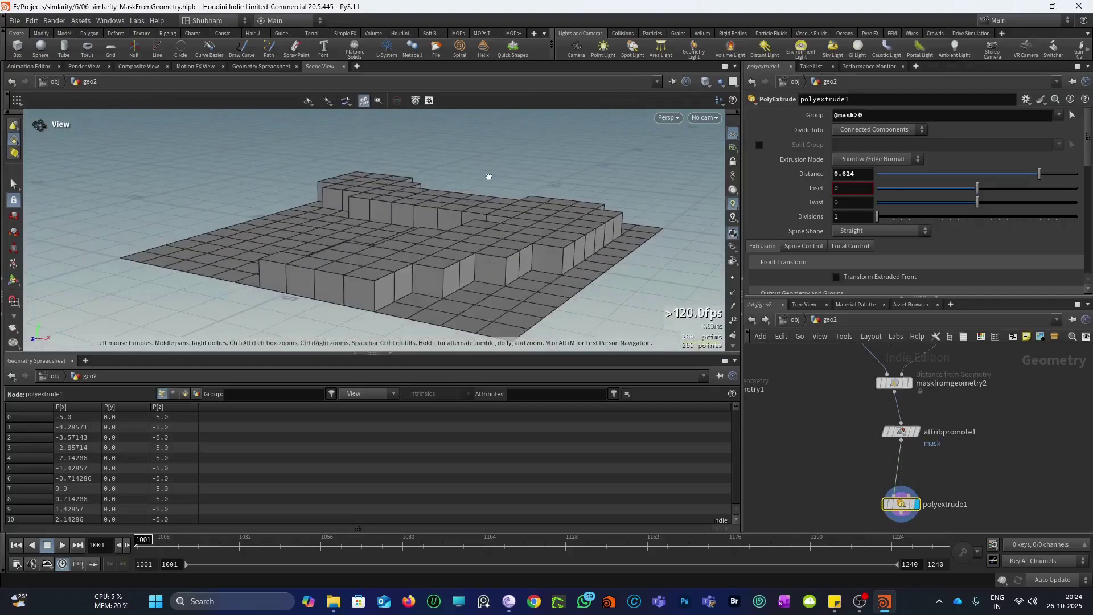
pyautogui.keyDown('alt'); pyautogui.moveTo(467, 239); pyautogui.dragTo(529, 245); pyautogui.keyUp('alt')
# Step: Enable the Distance Scale local attribute on polyextrude1 and set it to dist
pyautogui.scroll(-3, 820, 276)
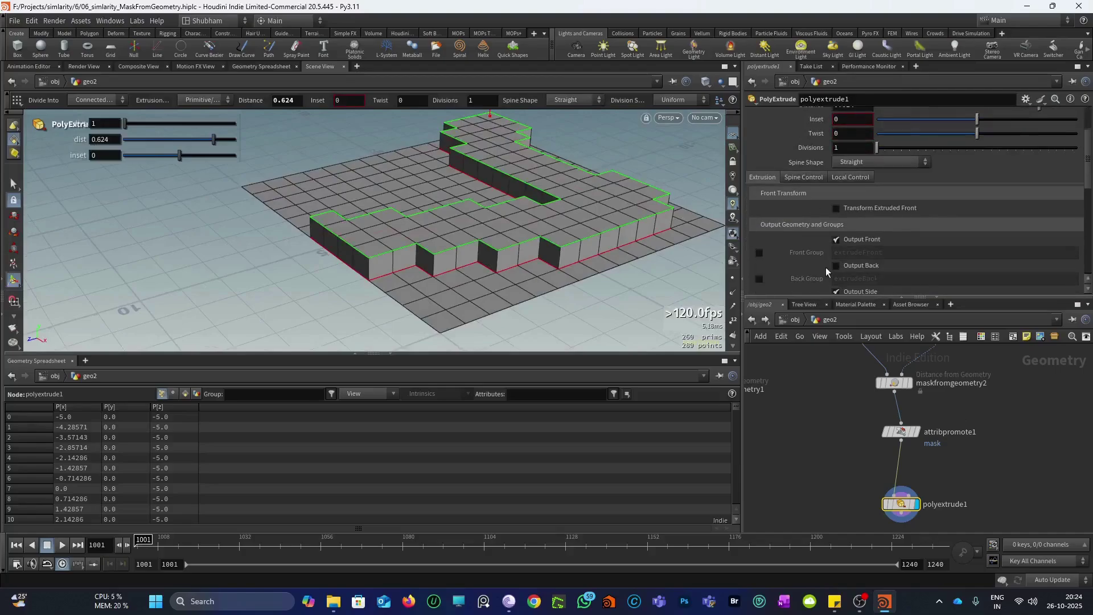
pyautogui.click(845, 177)
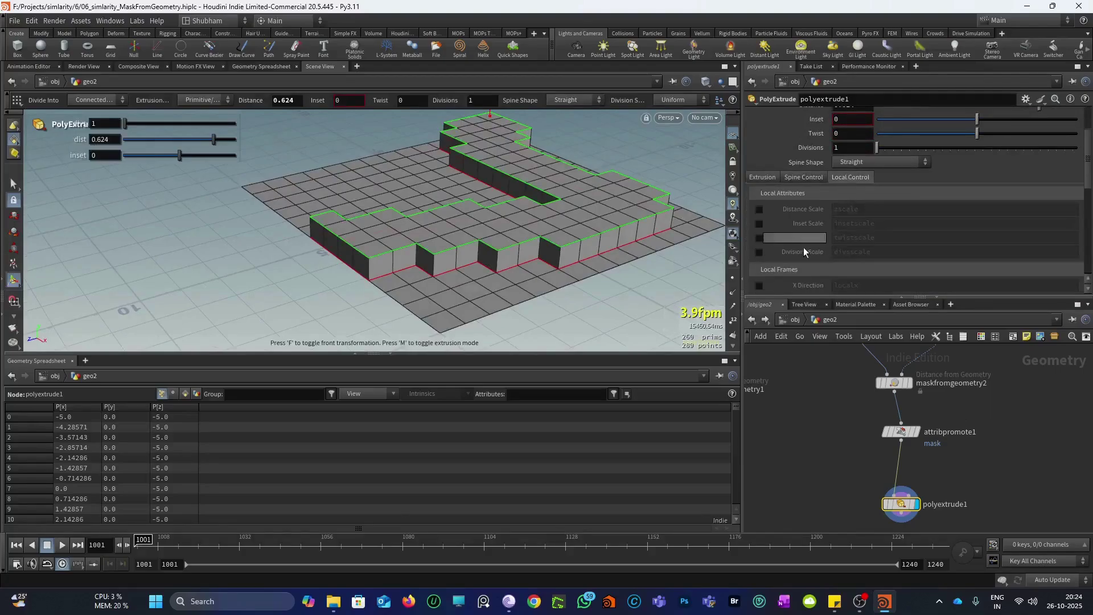
pyautogui.click(758, 222)
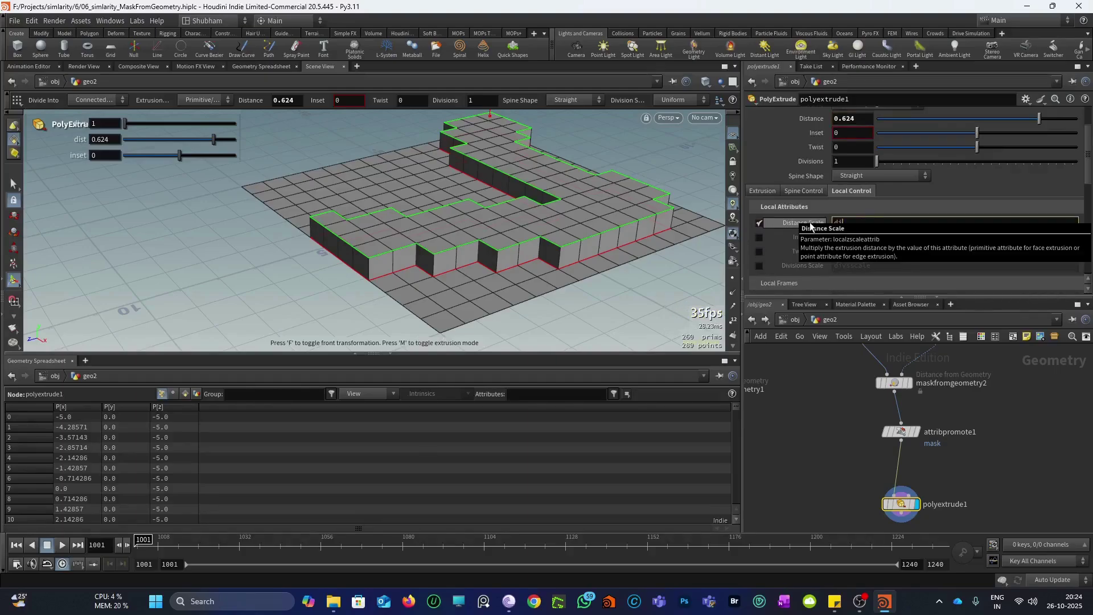
pyautogui.press('Return')
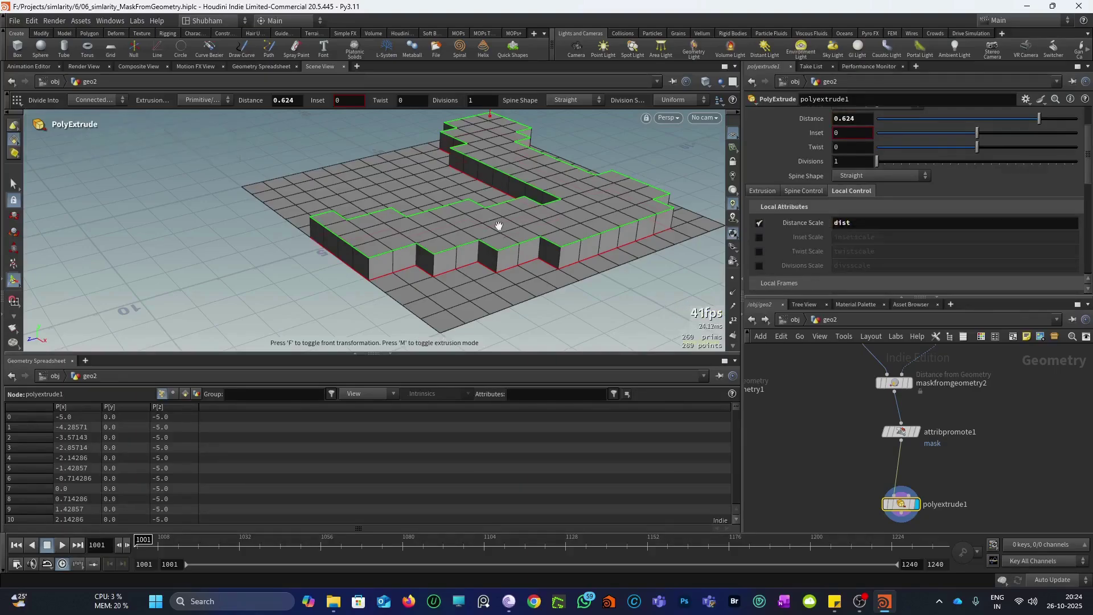
pyautogui.press('Escape')
pyautogui.keyDown('alt'); pyautogui.moveTo(574, 177); pyautogui.dragTo(562, 209, button='middle'); pyautogui.keyUp('alt')
pyautogui.scroll(2, 782, 238)
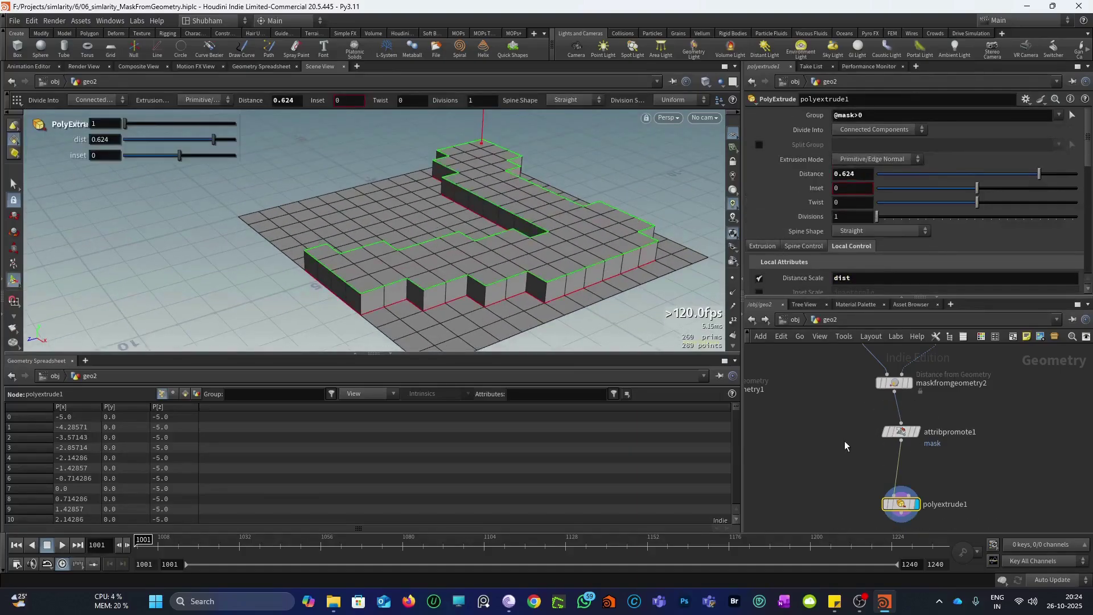
# Step: Enable the Output Attribute dist on maskfromgeometry2 alongside its mask
pyautogui.moveTo(972, 390); pyautogui.dragTo(974, 433, button='middle')
pyautogui.scroll(3, 924, 439)
pyautogui.click(879, 419)
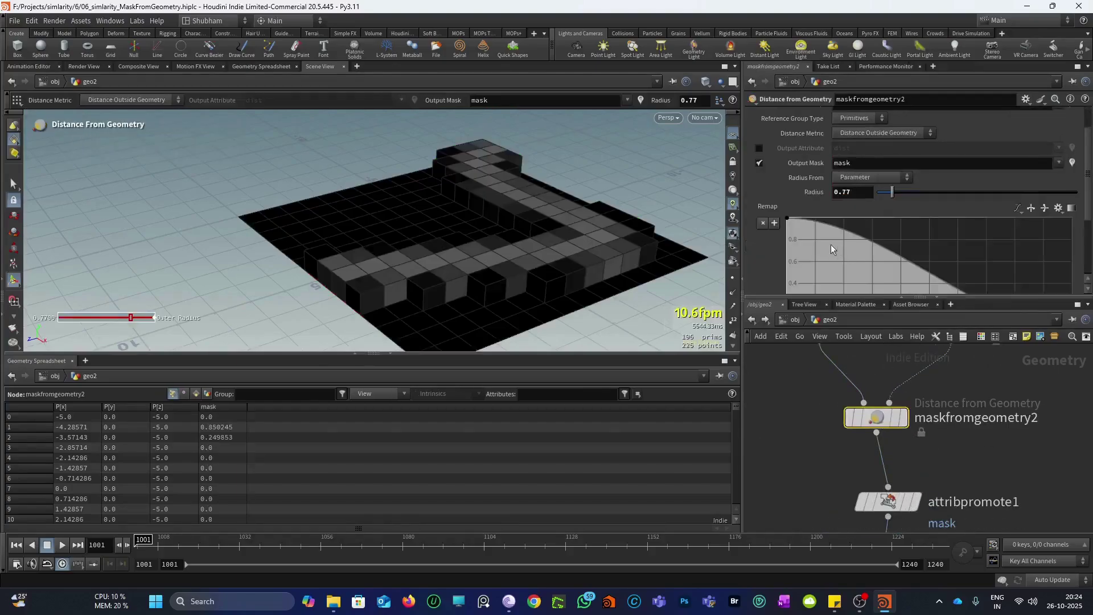
pyautogui.scroll(1, 808, 222)
pyautogui.click(759, 157)
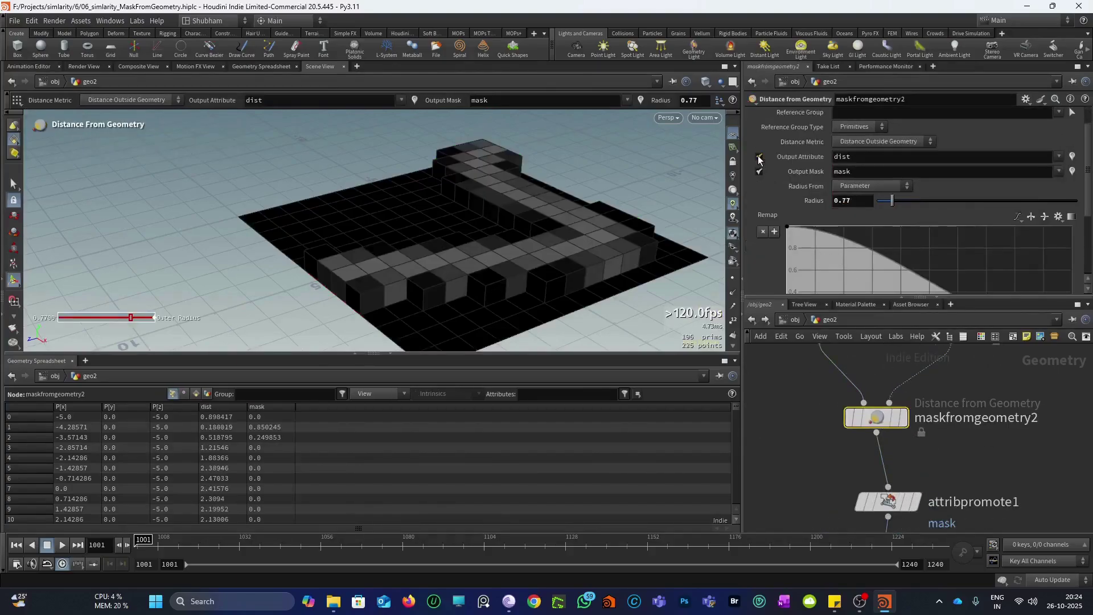
# Step: Add dist to the Original Name of attribpromote1 so that both mask and dist are promoted to primitives
pyautogui.scroll(3, 845, 506)
pyautogui.click(890, 449)
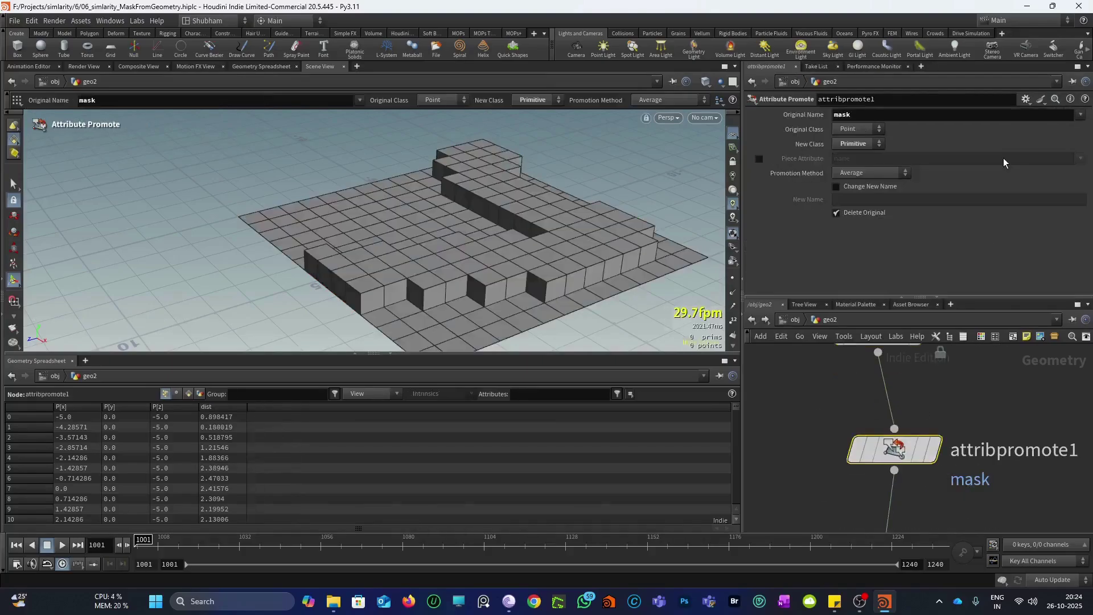
pyautogui.click(1080, 116)
pyautogui.click(1053, 138)
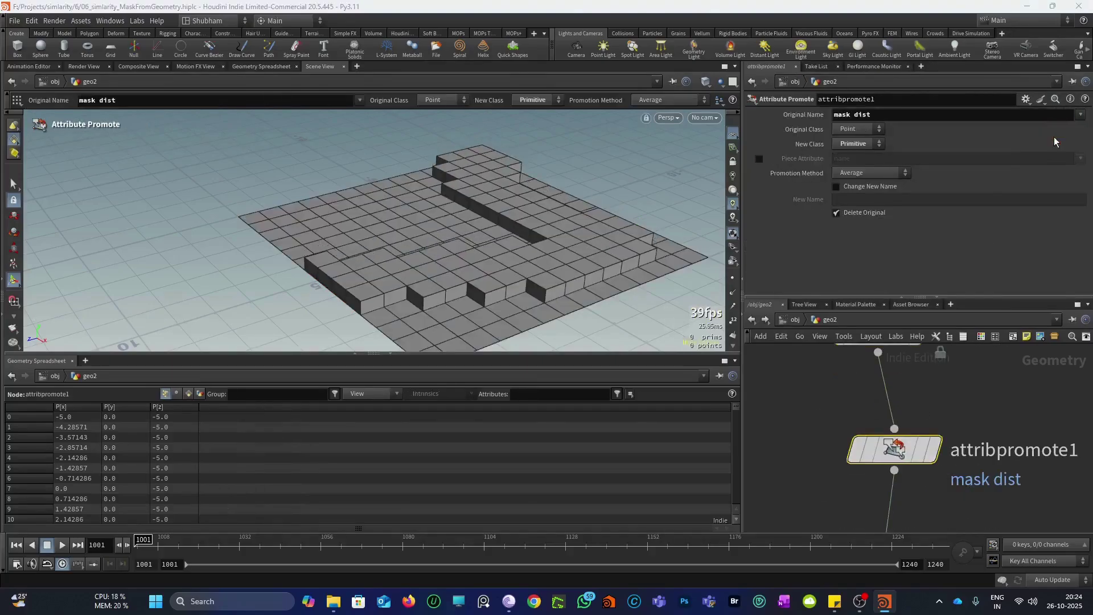
pyautogui.scroll(-3, 902, 489)
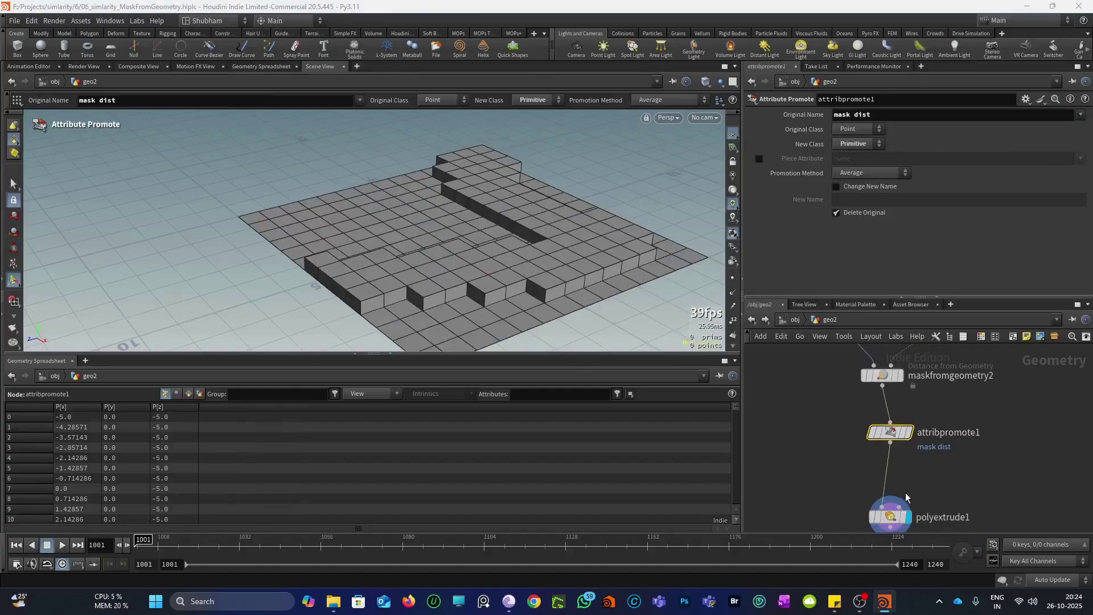
pyautogui.scroll(2, 900, 480)
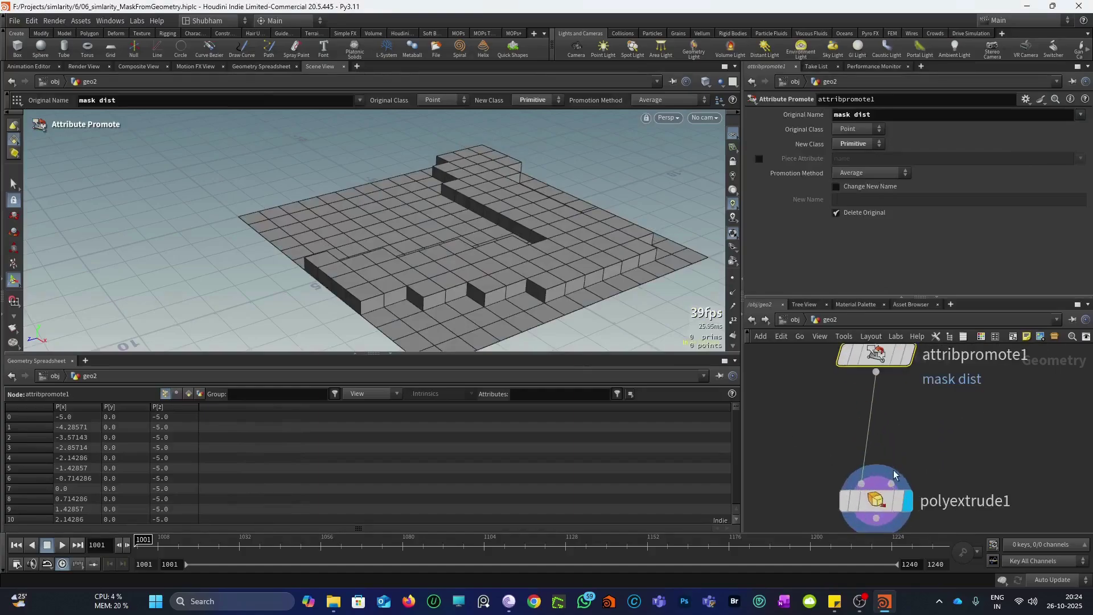
# Step: Insert an Attribute Randomize node between attribpromote1 and polyextrude1
pyautogui.click(875, 502)
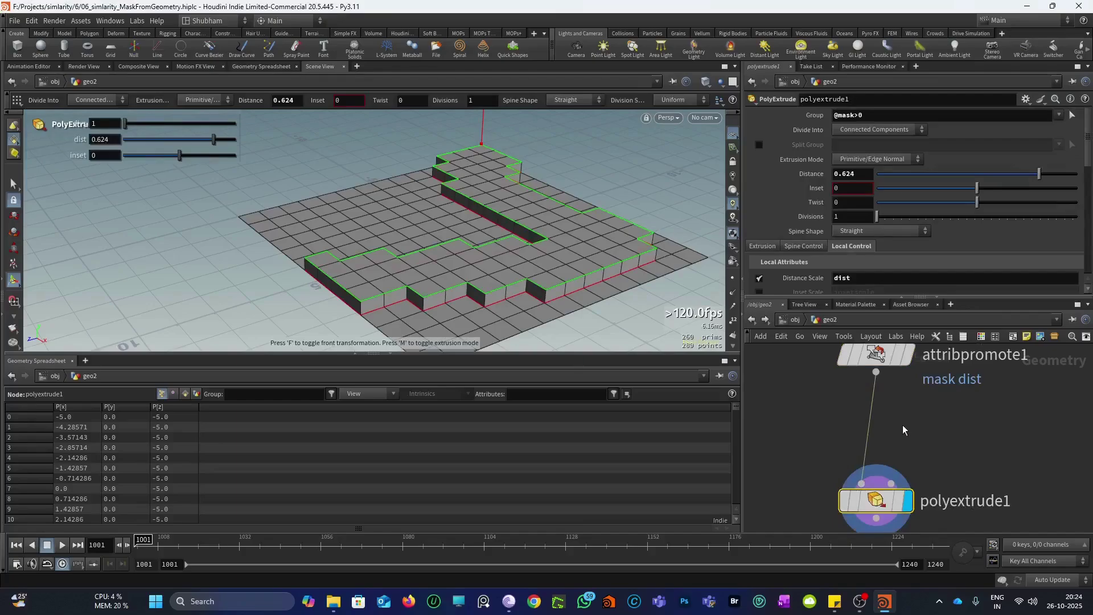
pyautogui.press('Tab')
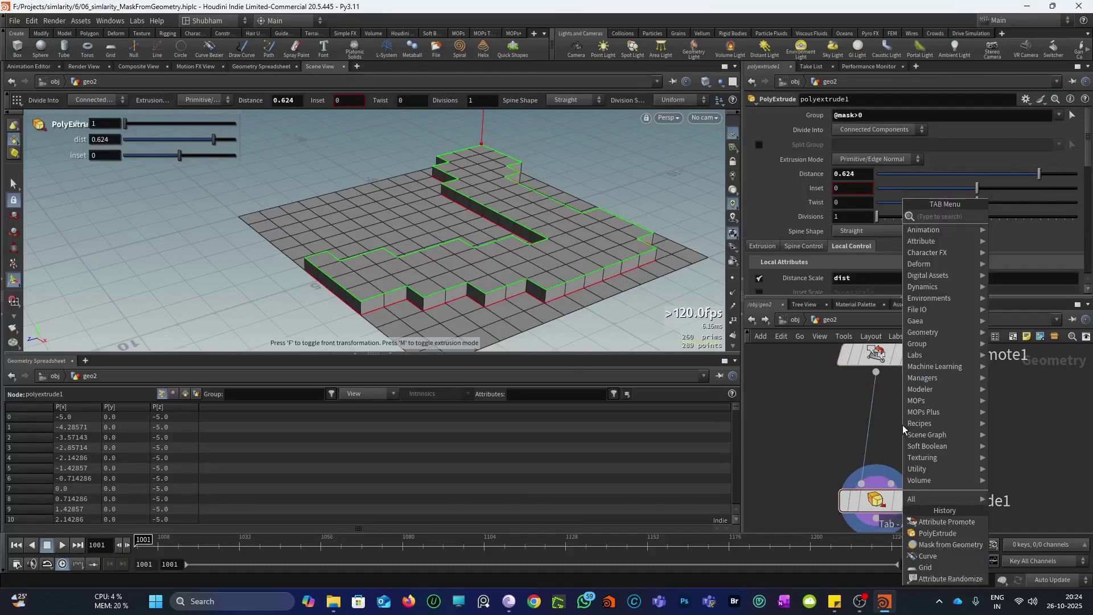
pyautogui.write('at')
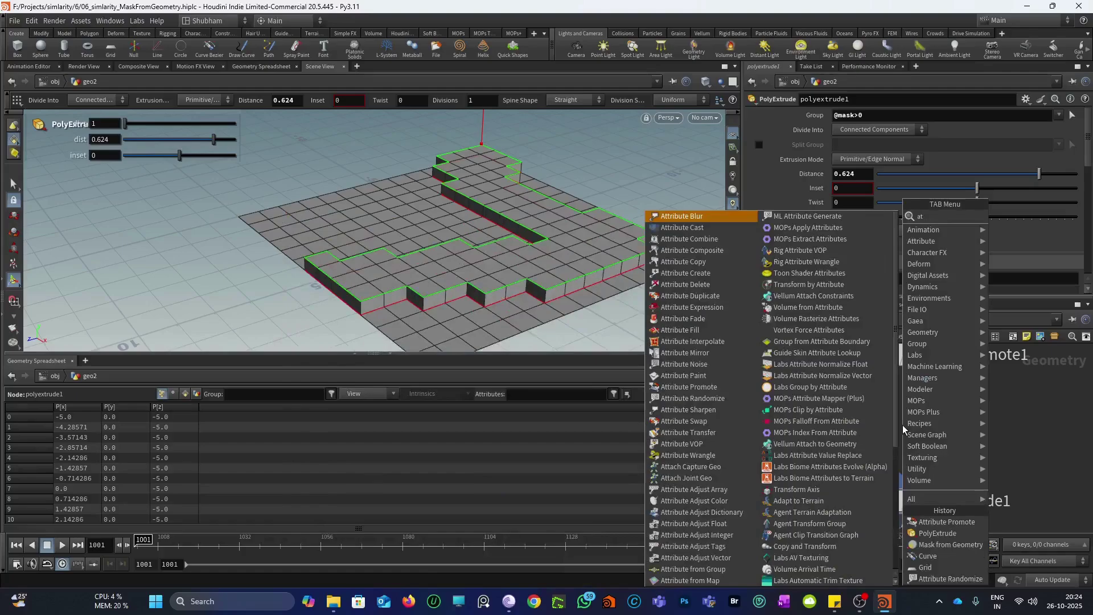
pyautogui.write('t')
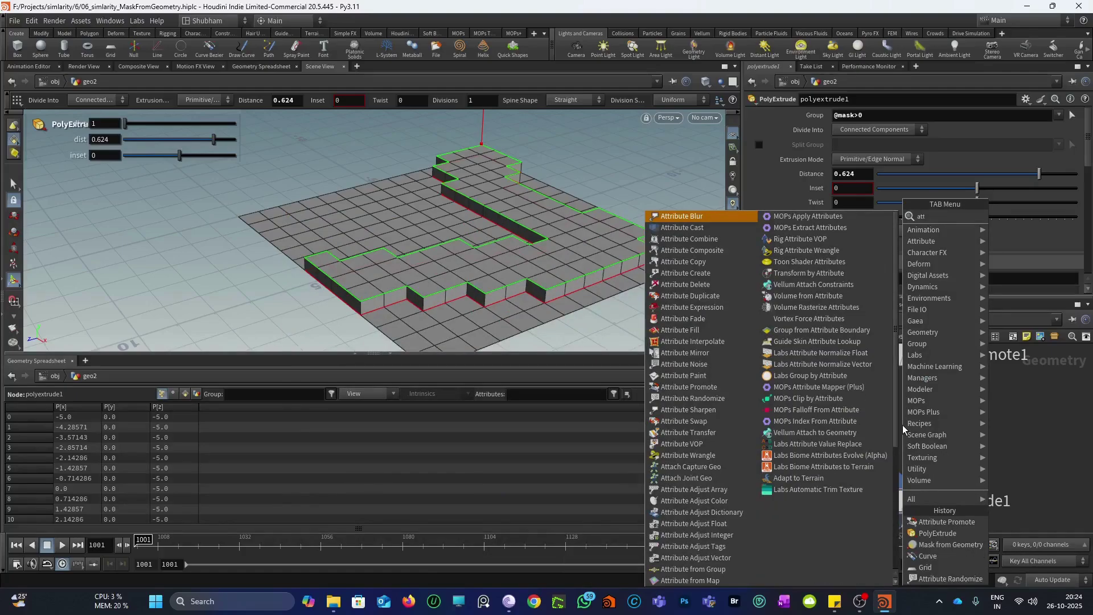
pyautogui.write('rib ute')
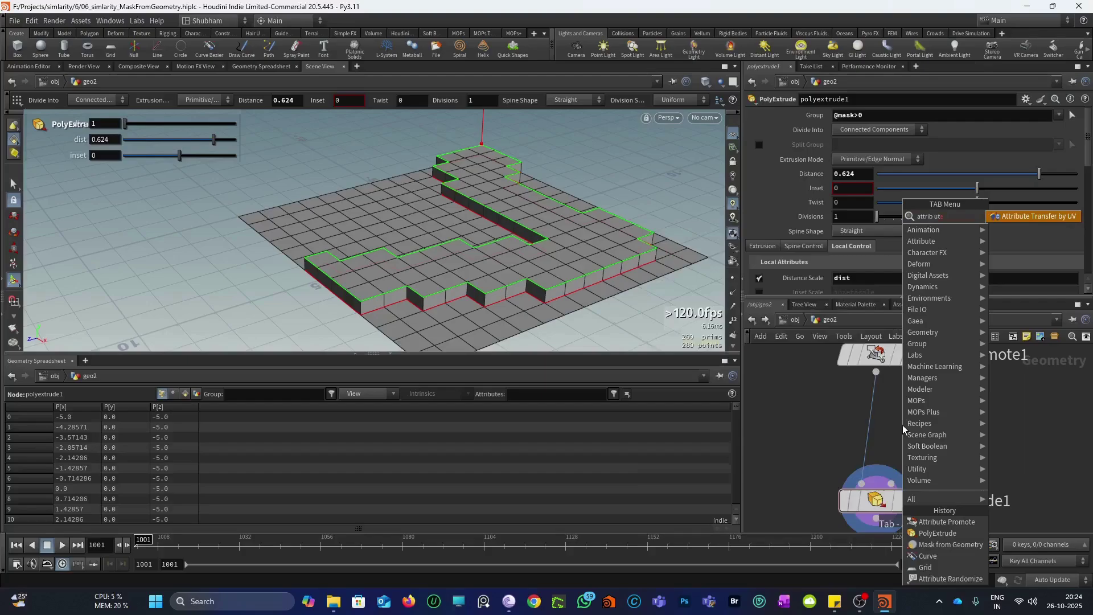
pyautogui.press('BackSpace')
pyautogui.press('BackSpace')
pyautogui.press('BackSpace')
pyautogui.press('BackSpace')
pyautogui.press('BackSpace')
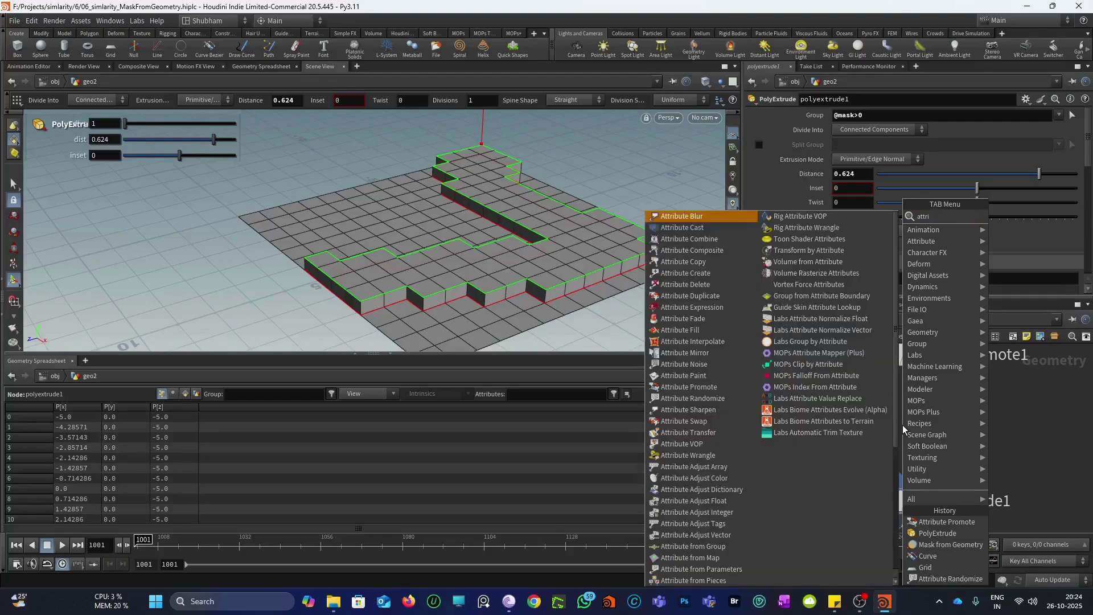
pyautogui.write('bute r')
pyautogui.press('Return')
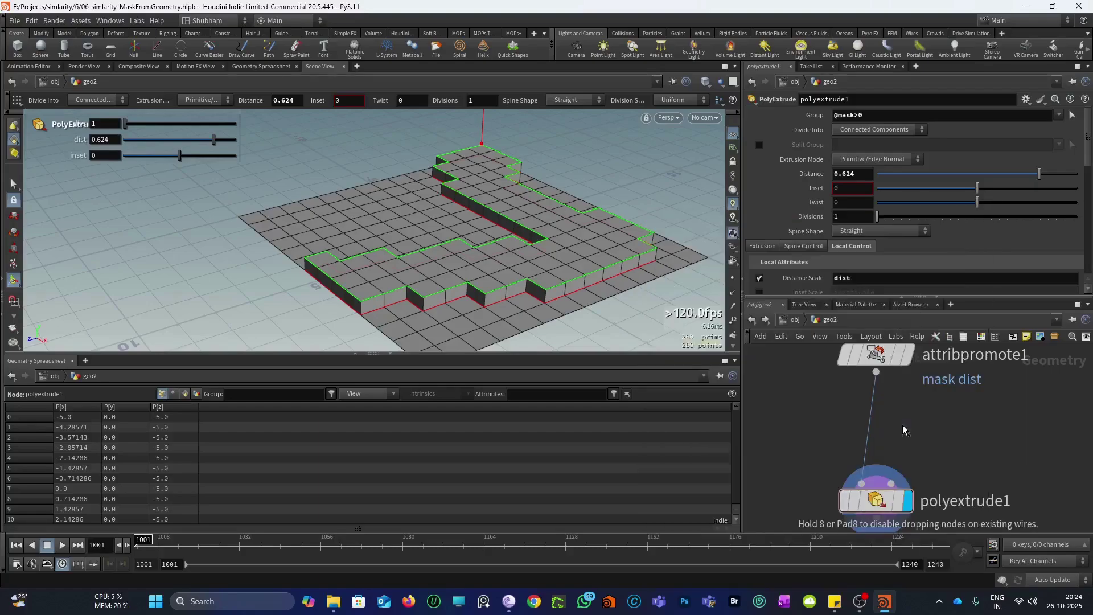
pyautogui.click(885, 428)
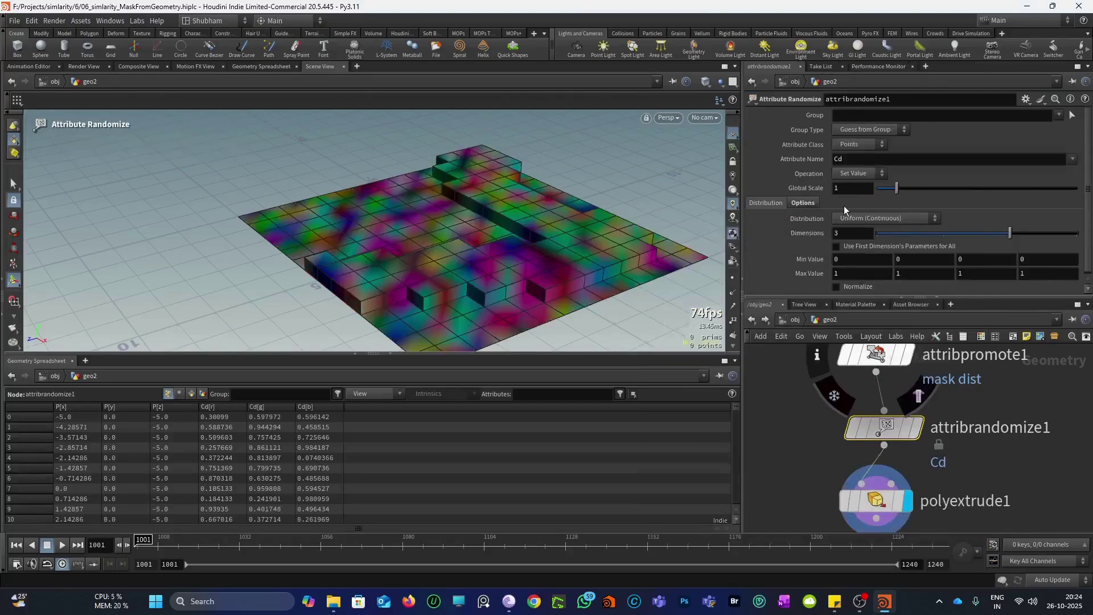
# Step: Configure attribrandomize1 to randomize the dist attribute on Primitives, with a first Max Value of 5
pyautogui.click(853, 146)
pyautogui.click(854, 173)
pyautogui.click(1072, 163)
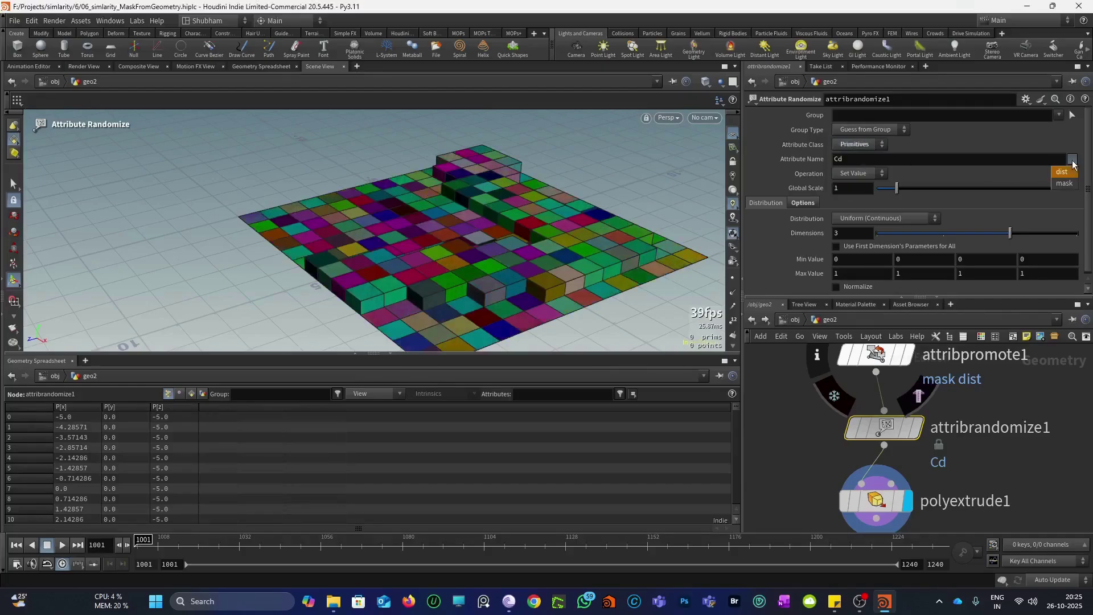
pyautogui.click(1061, 171)
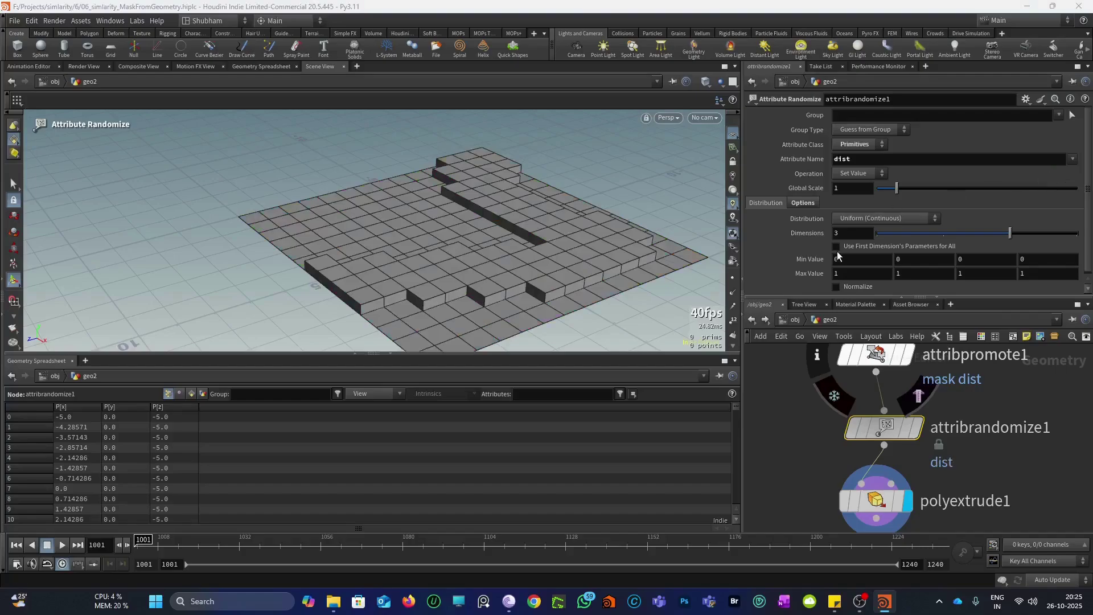
pyautogui.moveTo(847, 273); pyautogui.dragTo(1023, 260, button='middle')
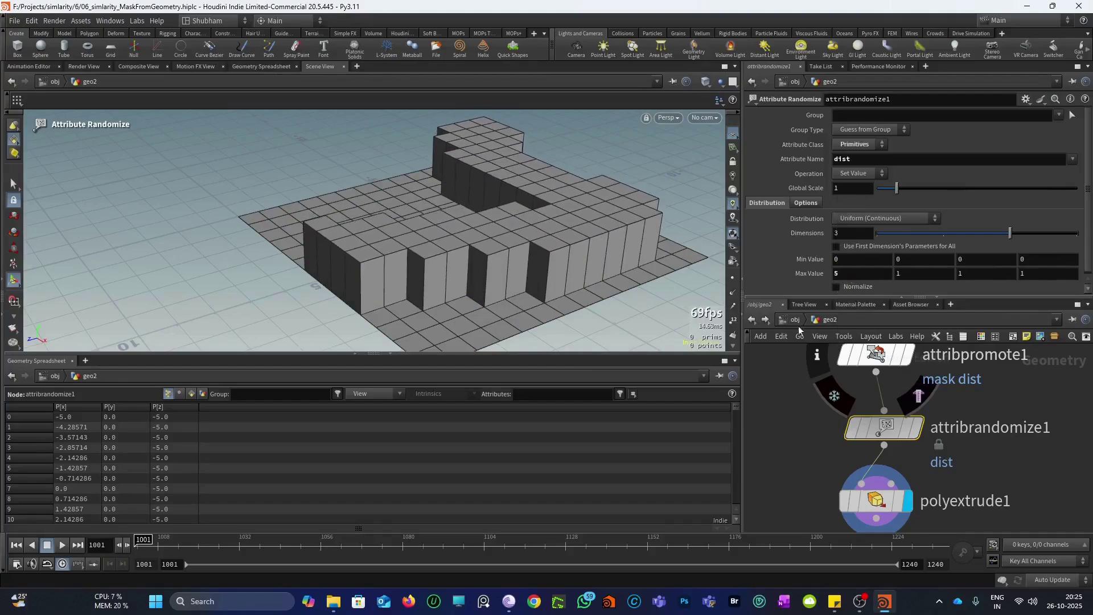
# Step: Review the settings of polyextrude1, attribpromote1 and attribrandomize1 to check how dist drives the extrusion's local Distance Scale
pyautogui.scroll(-2, 881, 501)
pyautogui.click(879, 499)
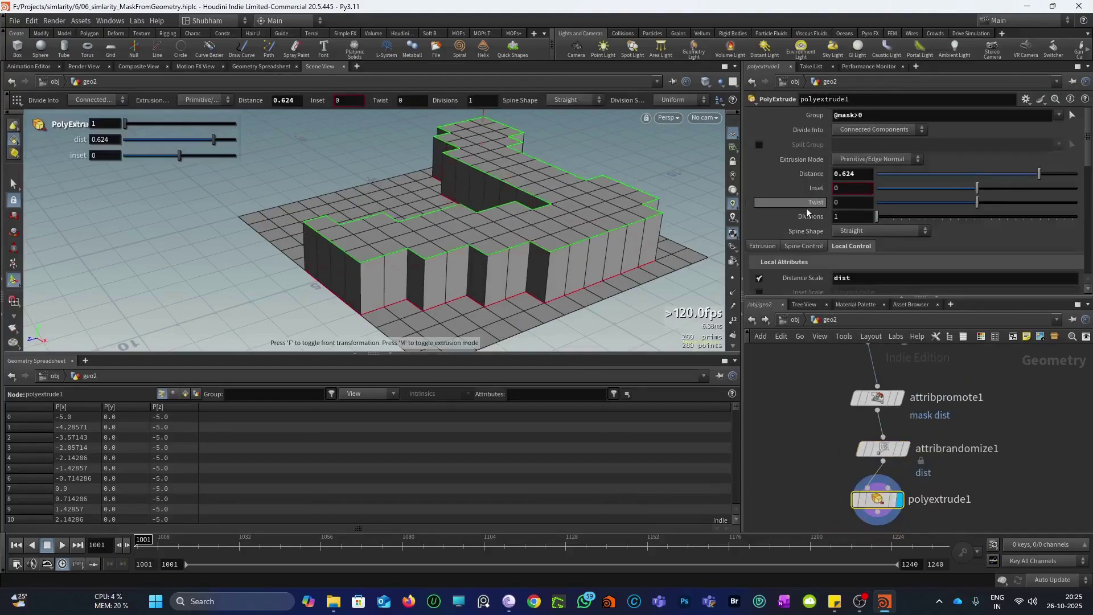
pyautogui.scroll(-2, 794, 285)
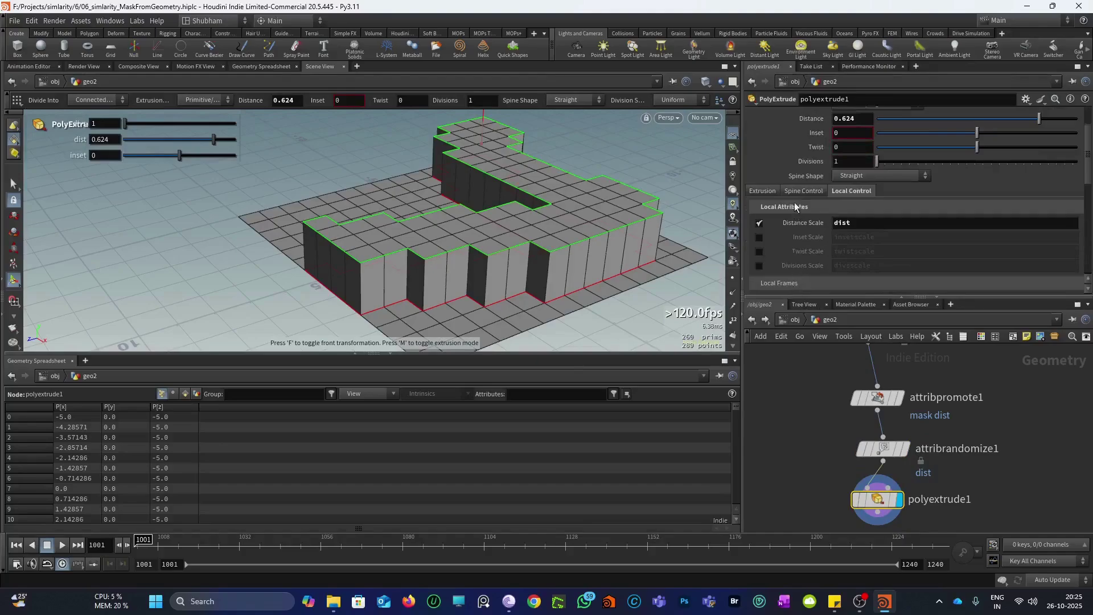
pyautogui.click(767, 189)
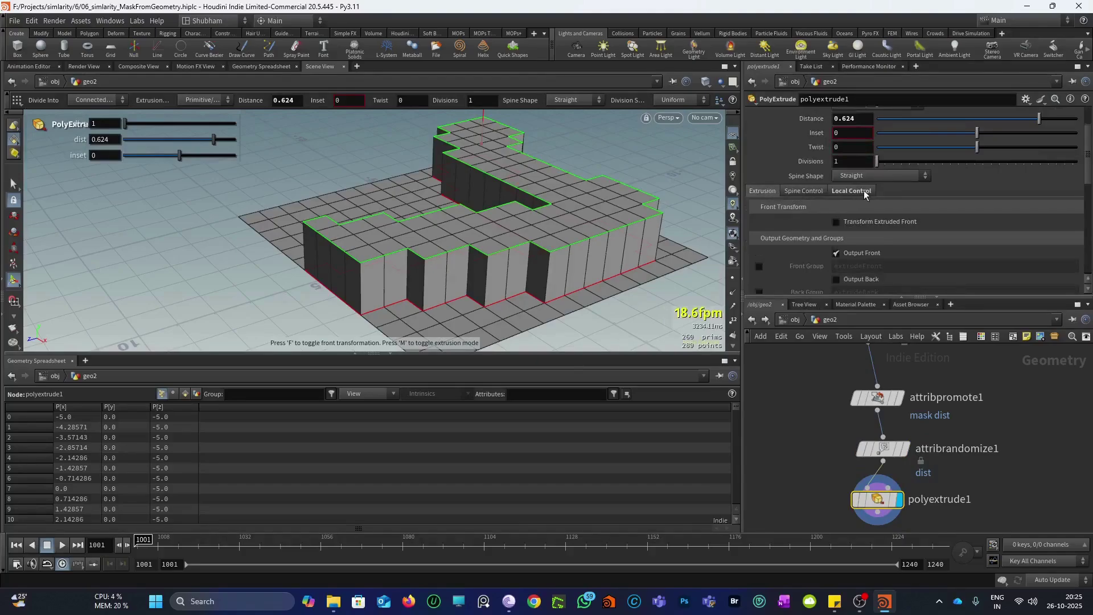
pyautogui.click(853, 191)
pyautogui.keyDown('alt'); pyautogui.moveTo(538, 246); pyautogui.dragTo(638, 309); pyautogui.keyUp('alt')
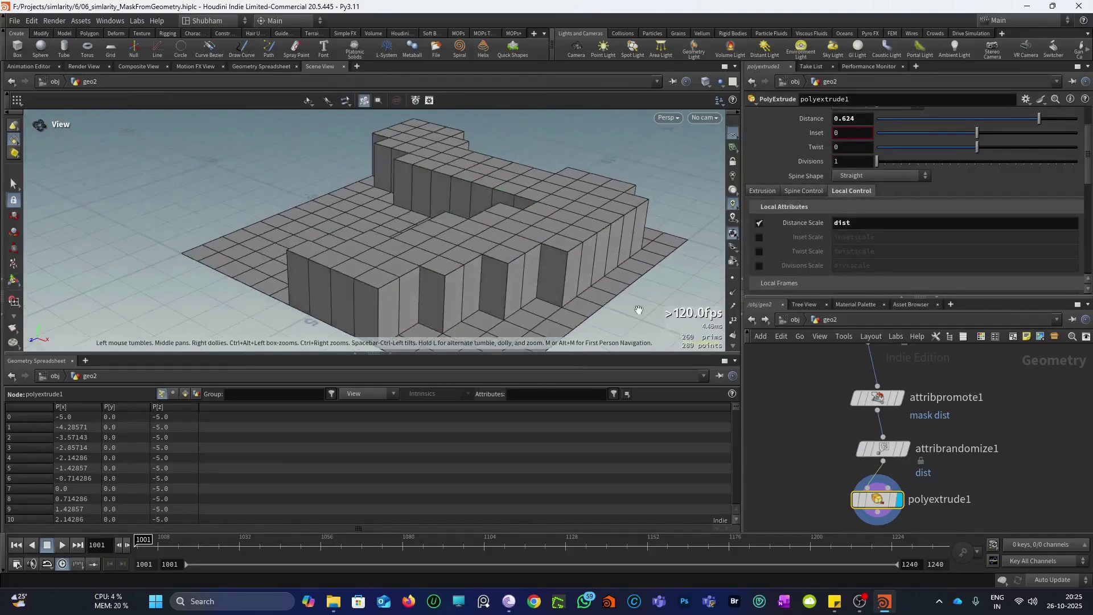
pyautogui.scroll(-3, 866, 450)
pyautogui.scroll(3, 866, 450)
pyautogui.click(882, 455)
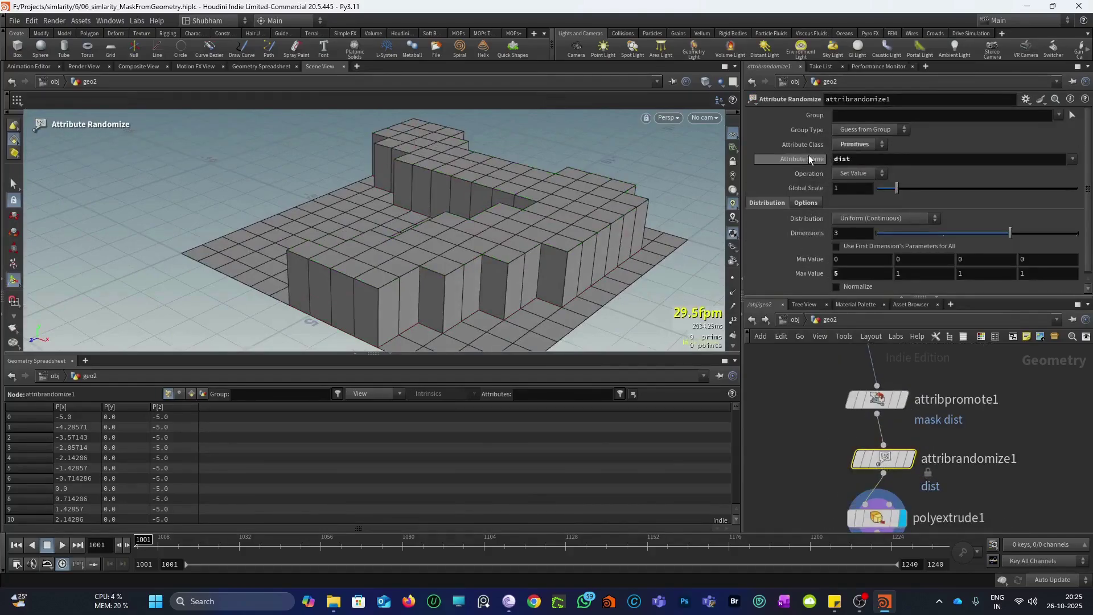
pyautogui.moveTo(905, 472)
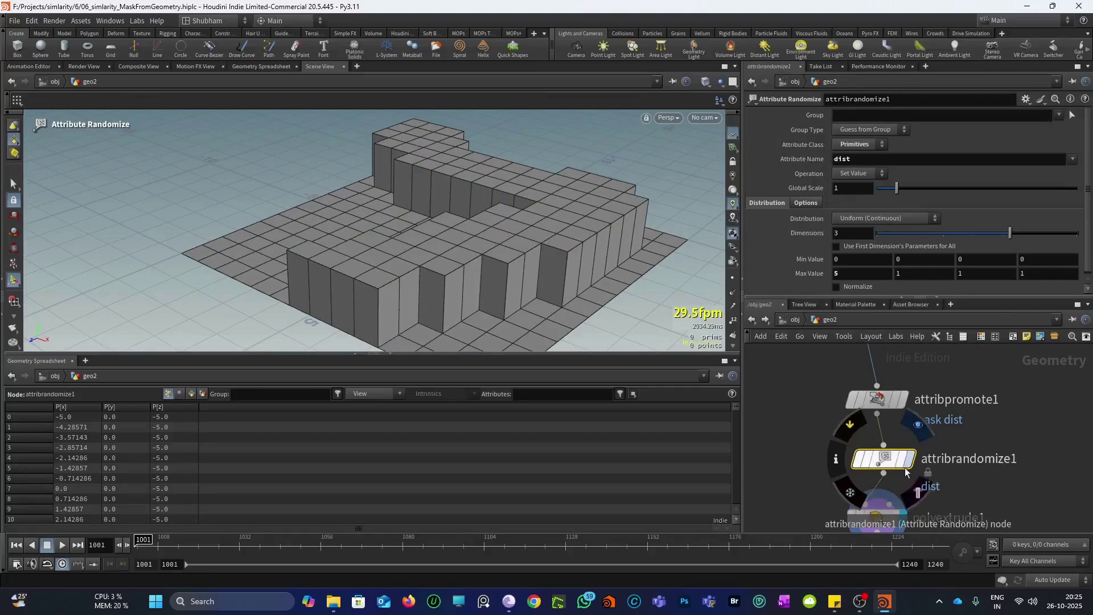
pyautogui.click(885, 397)
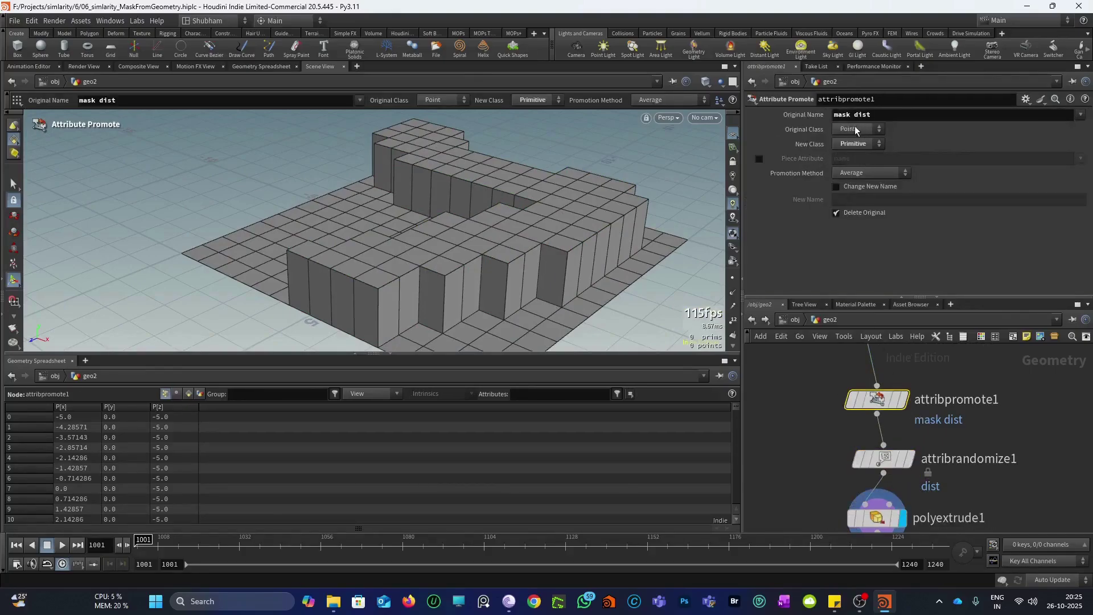
pyautogui.click(886, 457)
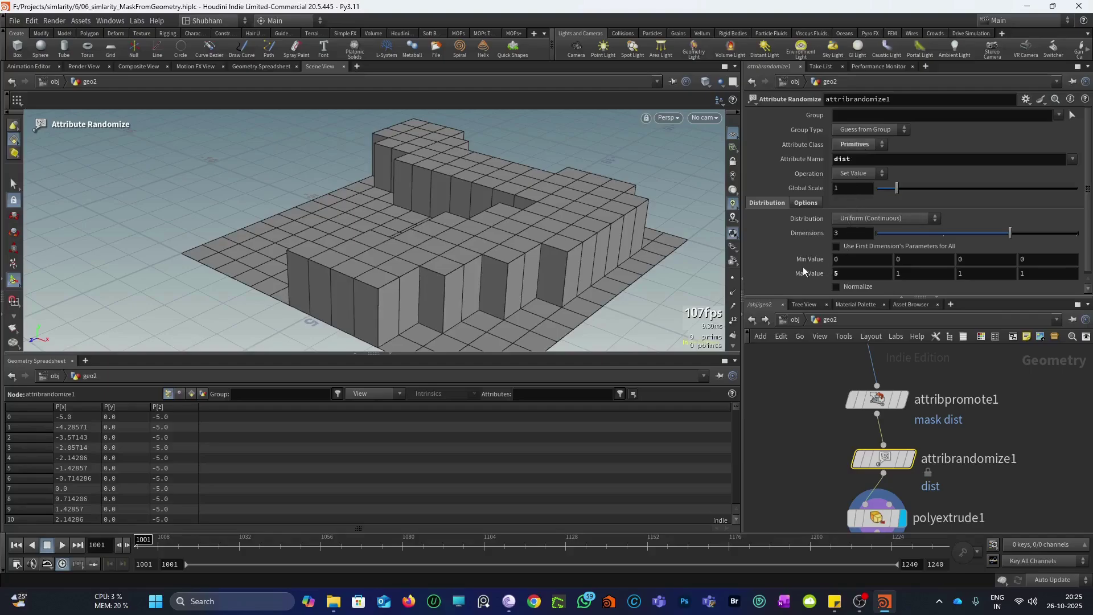
# Step: Try attribrandomize1 with its Attribute Class set to Points, and return it to Primitives
pyautogui.click(848, 173)
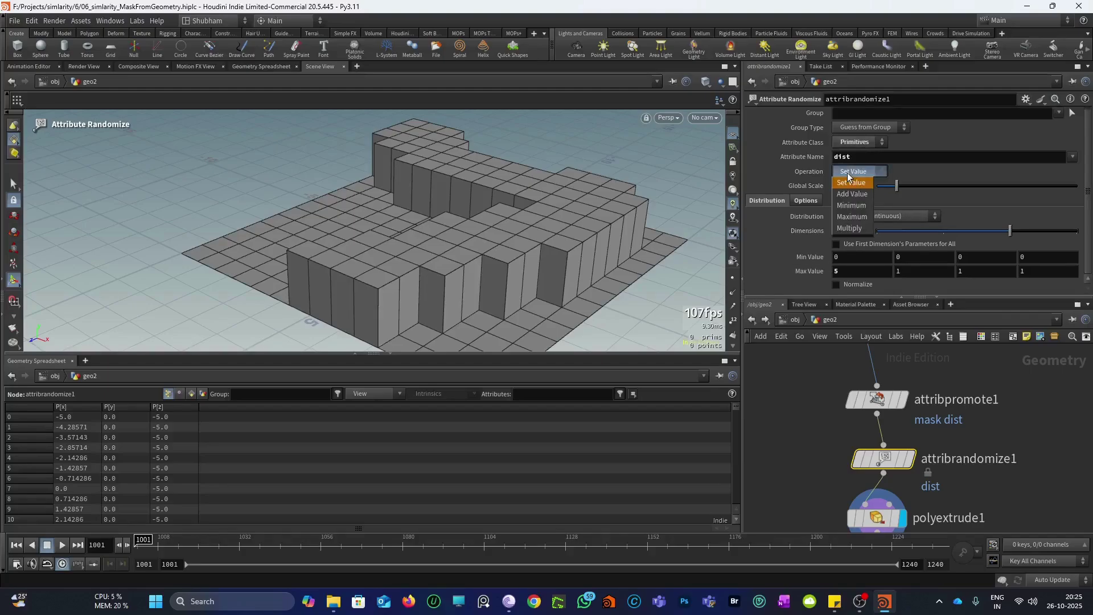
pyautogui.click(852, 173)
pyautogui.click(862, 142)
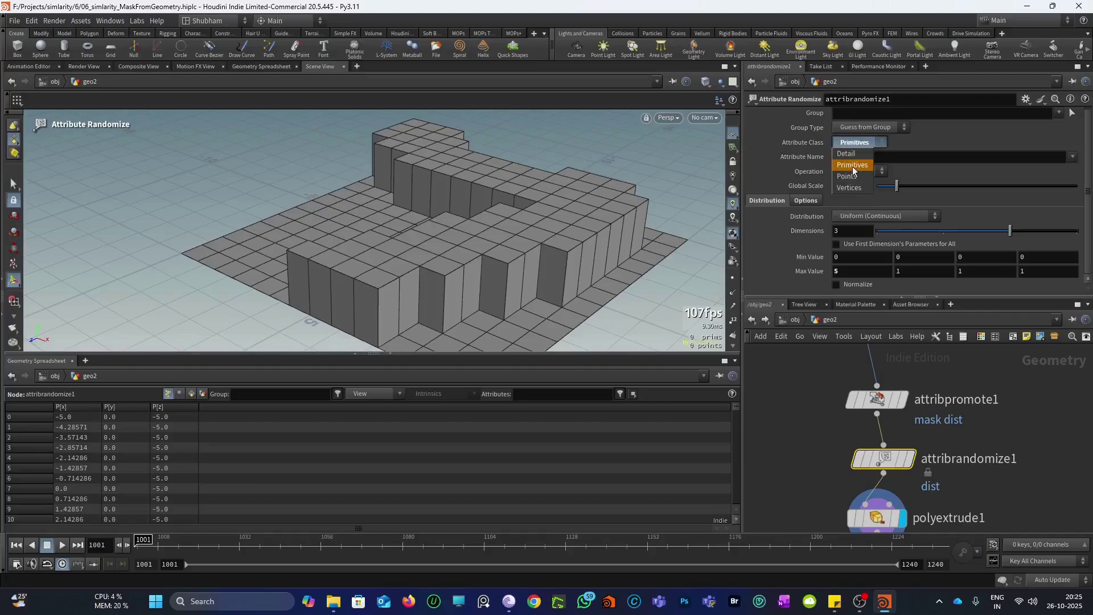
pyautogui.click(847, 176)
pyautogui.click(858, 143)
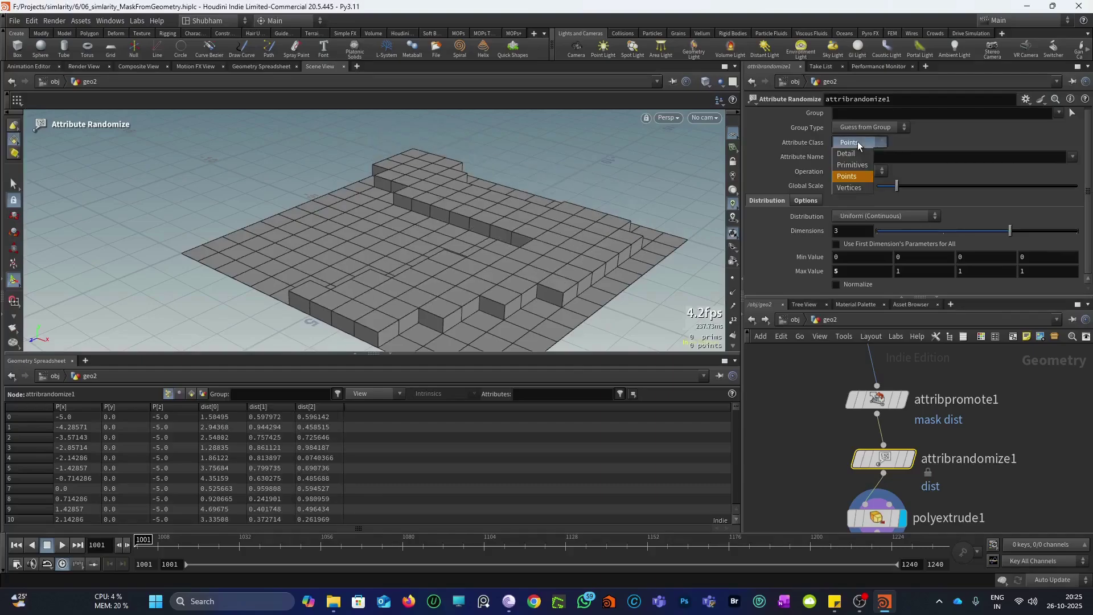
pyautogui.click(852, 165)
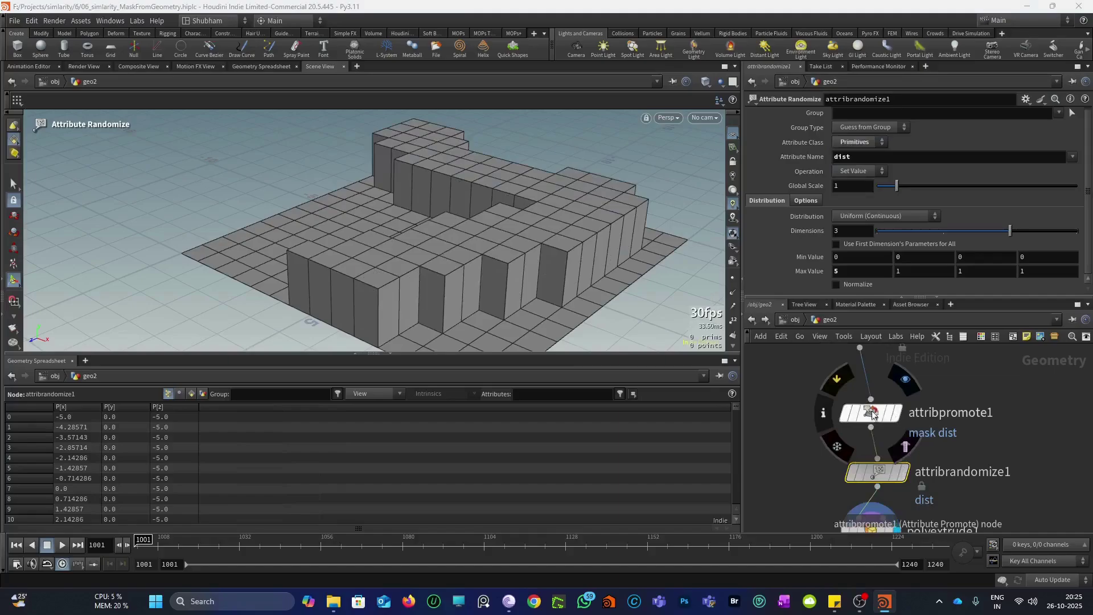
# Step: Inspect polyextrude1's primitive dist and mask values in the Geometry Spreadsheet
pyautogui.click(874, 413)
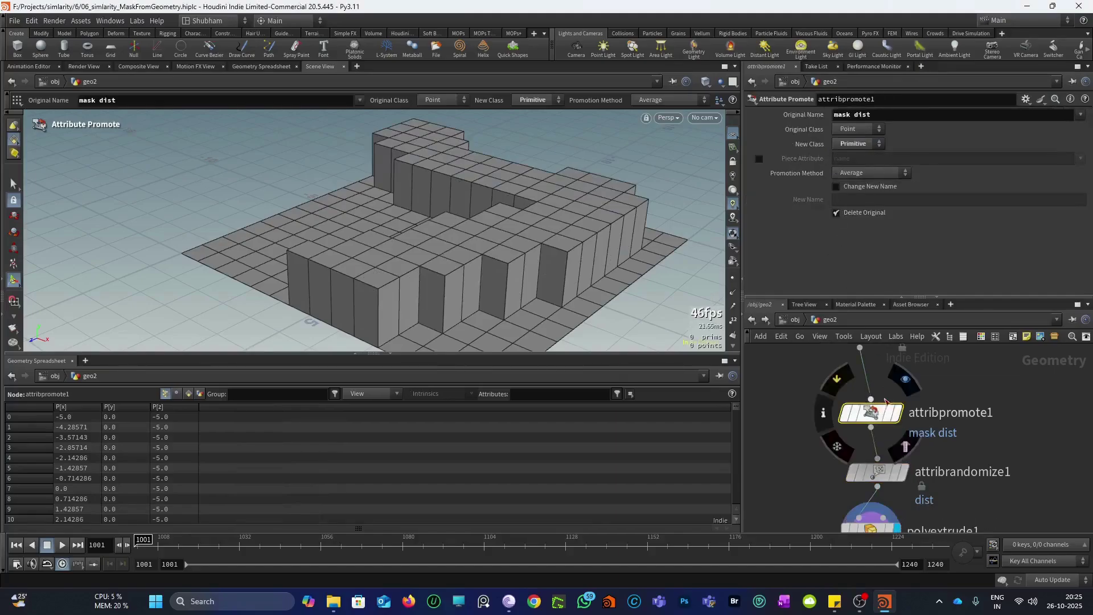
pyautogui.scroll(-2, 884, 398)
pyautogui.click(876, 492)
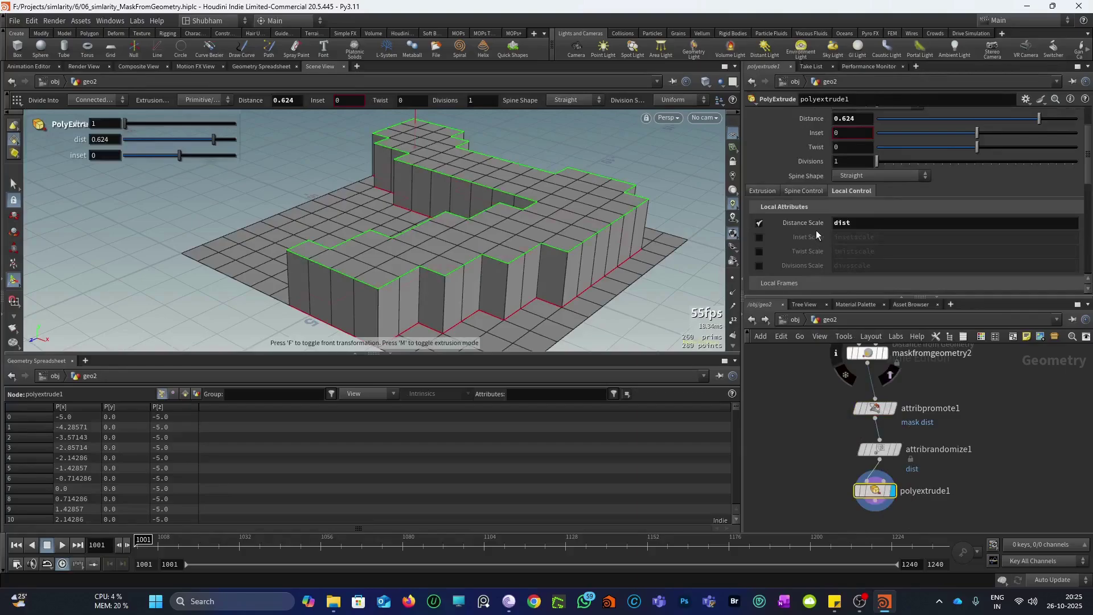
pyautogui.click(186, 394)
pyautogui.scroll(-2, 81, 438)
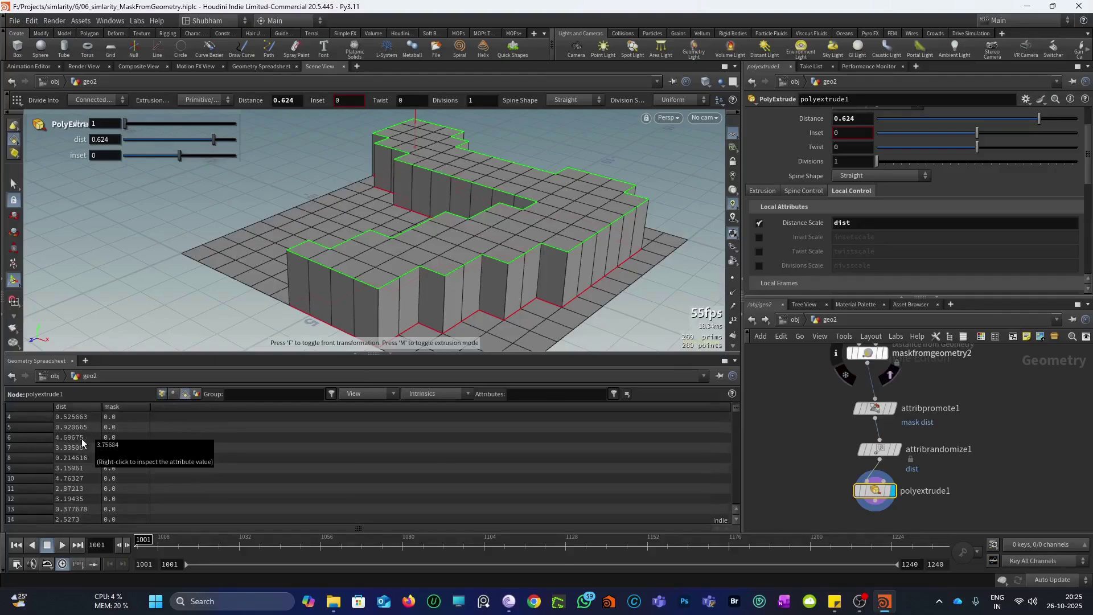
pyautogui.scroll(-13, 81, 438)
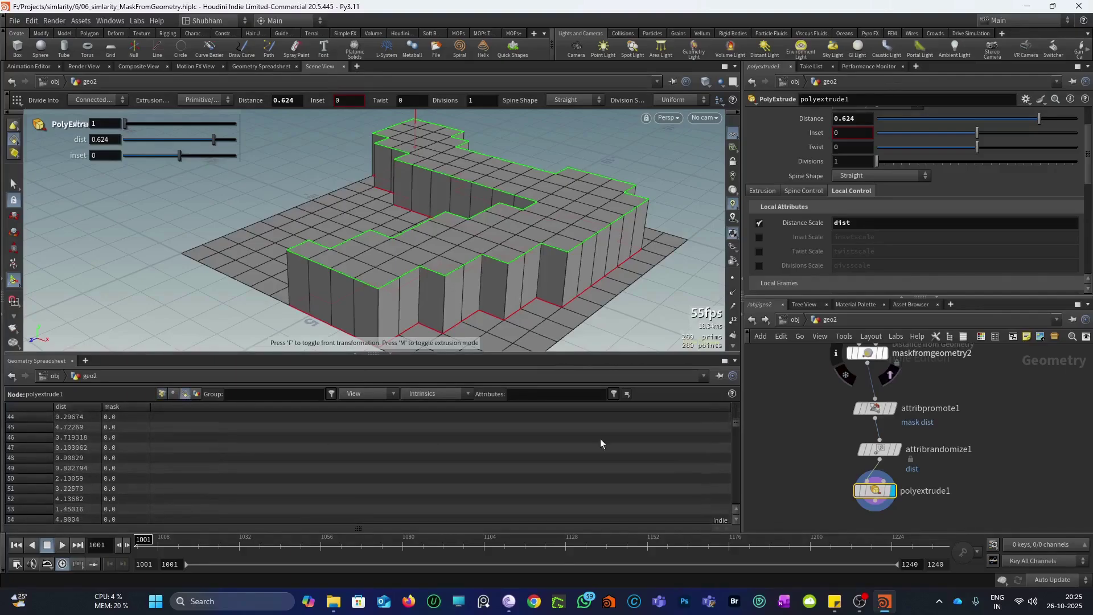
pyautogui.moveTo(736, 425); pyautogui.dragTo(737, 406)
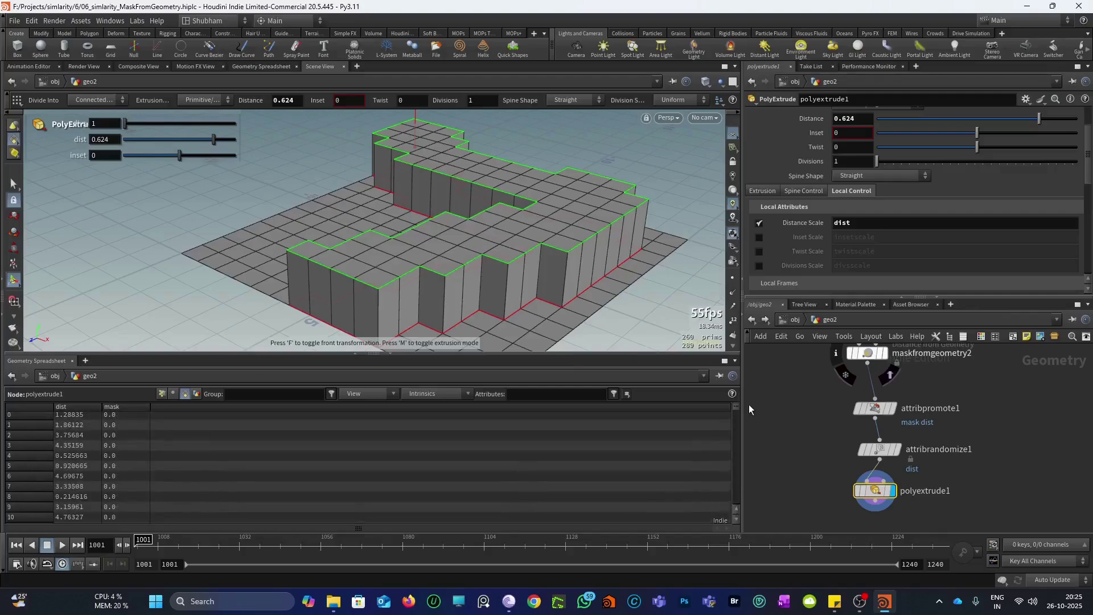
# Step: Set polyextrude1's Divide Into option to Individual Elements
pyautogui.scroll(2, 804, 258)
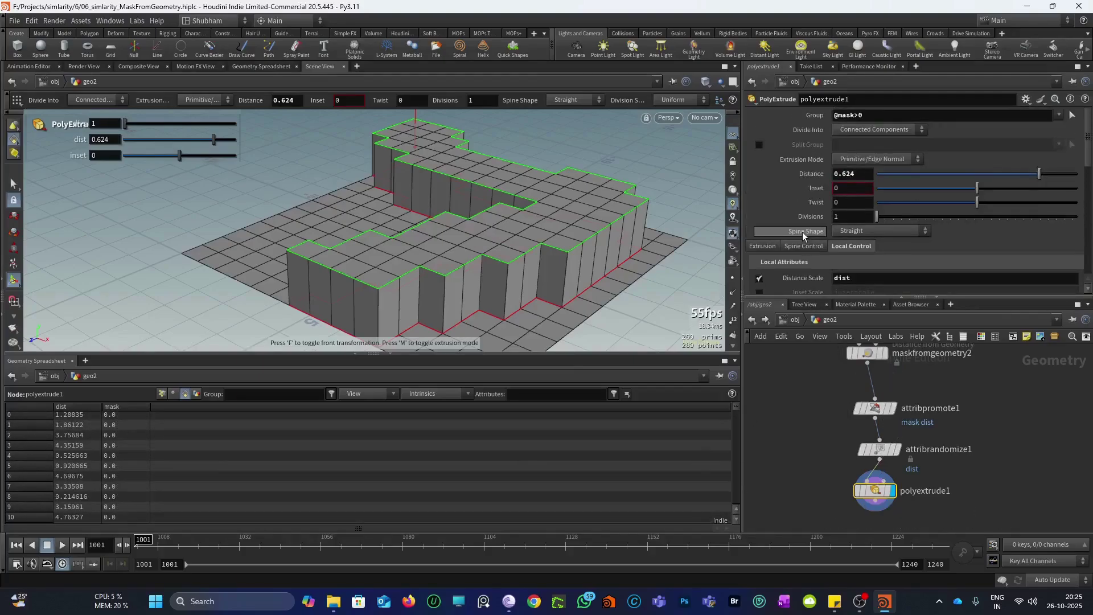
pyautogui.click(862, 131)
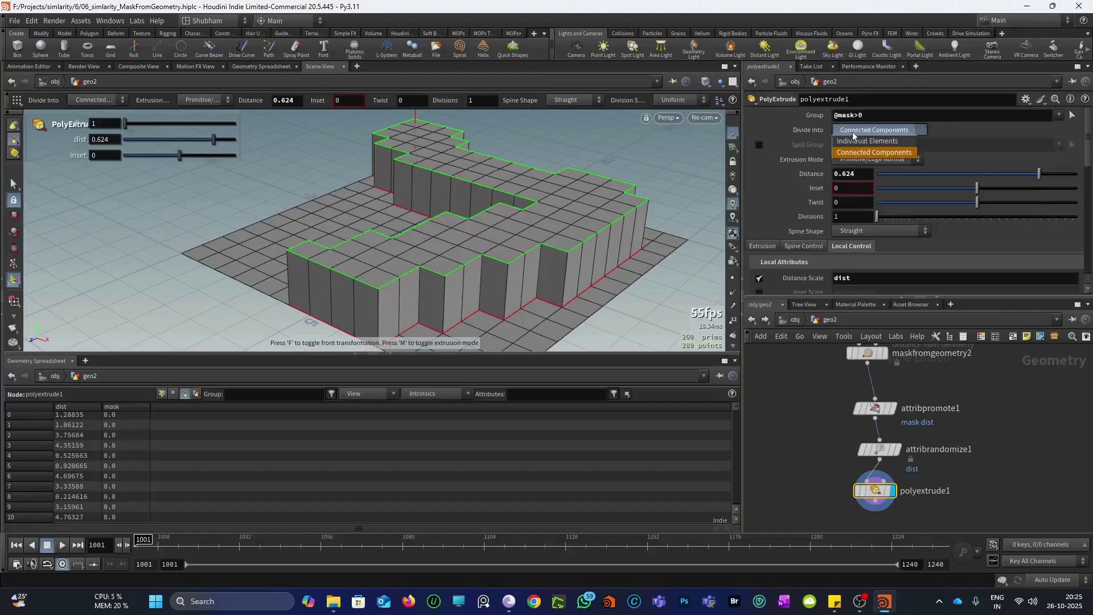
pyautogui.click(857, 143)
# Step: Examine the individually extruded columns on the grid from several angles and distances
pyautogui.keyDown('alt'); pyautogui.moveTo(501, 256); pyautogui.dragTo(592, 202); pyautogui.keyUp('alt')
pyautogui.keyDown('alt'); pyautogui.moveTo(592, 202); pyautogui.dragTo(455, 236, button='right'); pyautogui.keyUp('alt')
pyautogui.keyDown('alt'); pyautogui.moveTo(455, 237); pyautogui.dragTo(593, 222, button='middle'); pyautogui.keyUp('alt')
pyautogui.keyDown('alt'); pyautogui.moveTo(592, 222); pyautogui.dragTo(477, 207, button='right'); pyautogui.keyUp('alt')
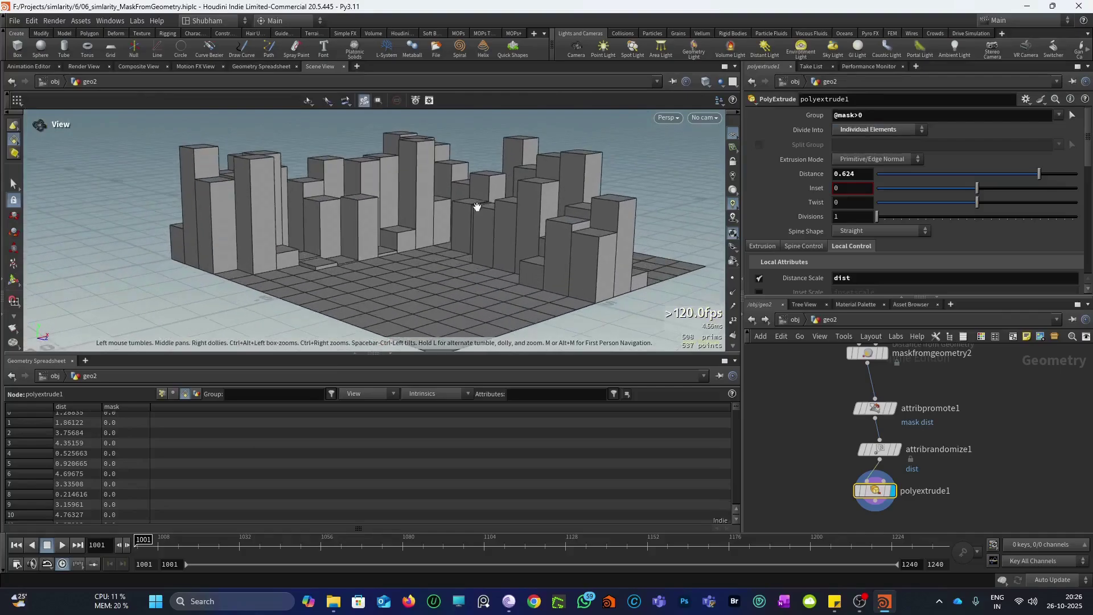
pyautogui.keyDown('alt'); pyautogui.moveTo(480, 209); pyautogui.dragTo(430, 231, button='middle'); pyautogui.keyUp('alt')
pyautogui.keyDown('alt'); pyautogui.moveTo(430, 232); pyautogui.dragTo(408, 226, button='right'); pyautogui.keyUp('alt')
pyautogui.keyDown('alt'); pyautogui.moveTo(409, 226); pyautogui.dragTo(421, 292); pyautogui.keyUp('alt')
pyautogui.keyDown('alt'); pyautogui.moveTo(422, 293); pyautogui.dragTo(458, 252, button='right'); pyautogui.keyUp('alt')
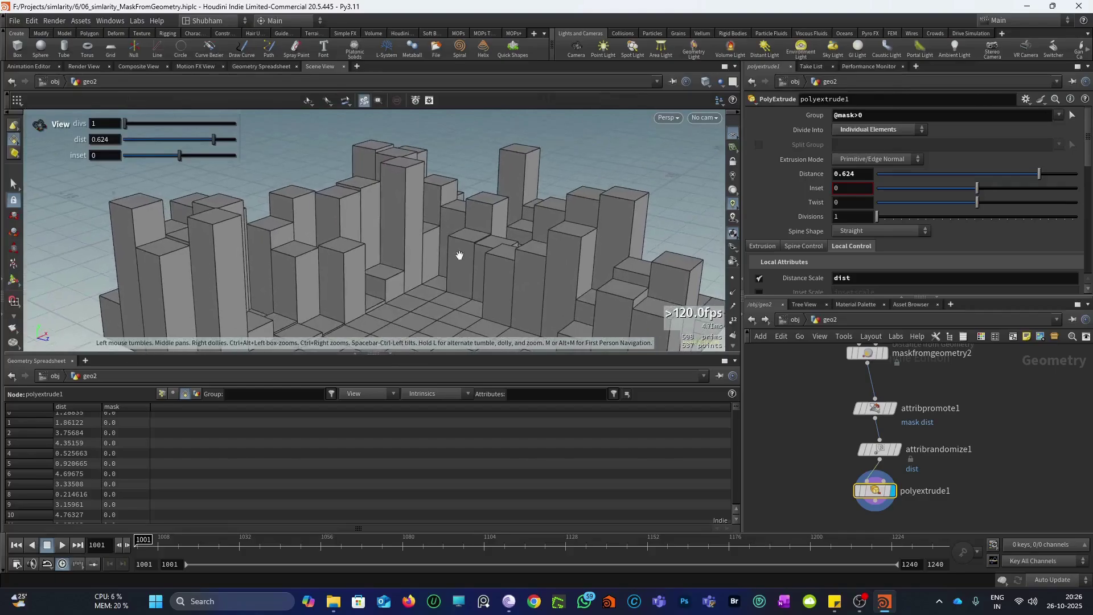
pyautogui.keyDown('alt'); pyautogui.moveTo(482, 273); pyautogui.dragTo(521, 344); pyautogui.keyUp('alt')
# Step: Select curve1, activate its Curve tool in the viewport and finish adding points
pyautogui.scroll(-3, 776, 422)
pyautogui.moveTo(929, 403); pyautogui.dragTo(993, 459, button='middle')
pyautogui.scroll(2, 937, 406)
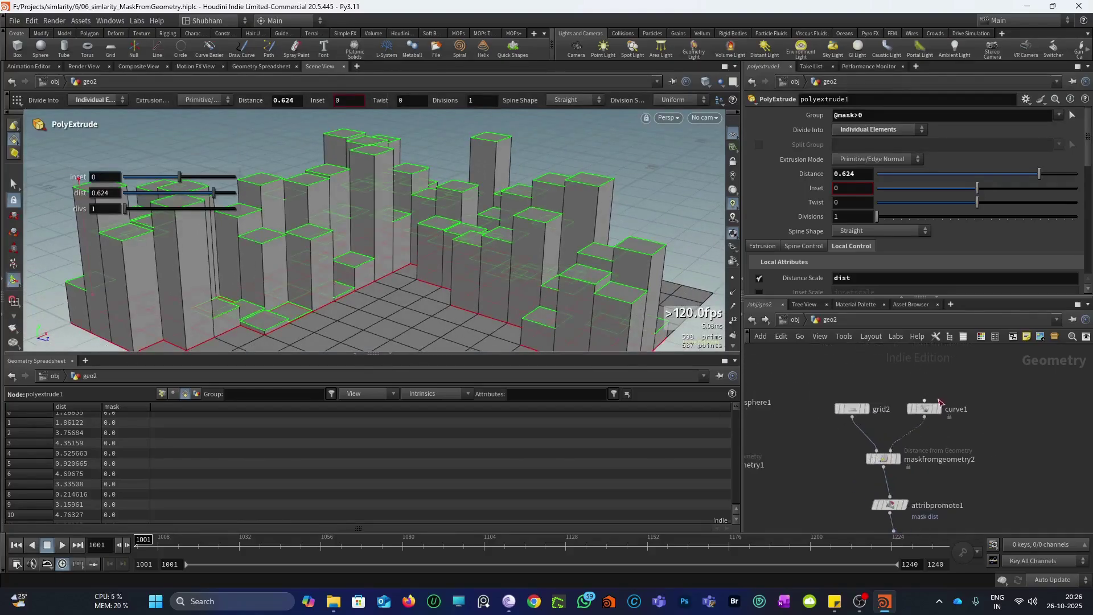
pyautogui.click(926, 413)
pyautogui.keyDown('alt'); pyautogui.moveTo(428, 221); pyautogui.dragTo(385, 220, button='right'); pyautogui.keyUp('alt')
pyautogui.keyDown('alt'); pyautogui.moveTo(385, 219); pyautogui.dragTo(415, 268); pyautogui.keyUp('alt')
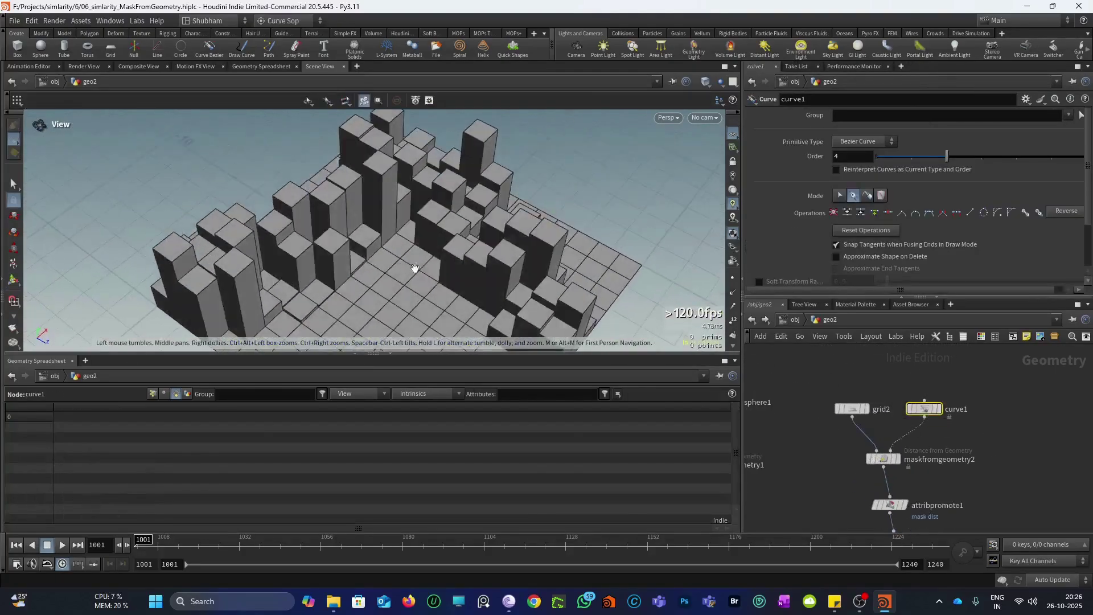
pyautogui.keyDown('alt'); pyautogui.moveTo(415, 268); pyautogui.dragTo(424, 229, button='middle'); pyautogui.keyUp('alt')
pyautogui.press('Return')
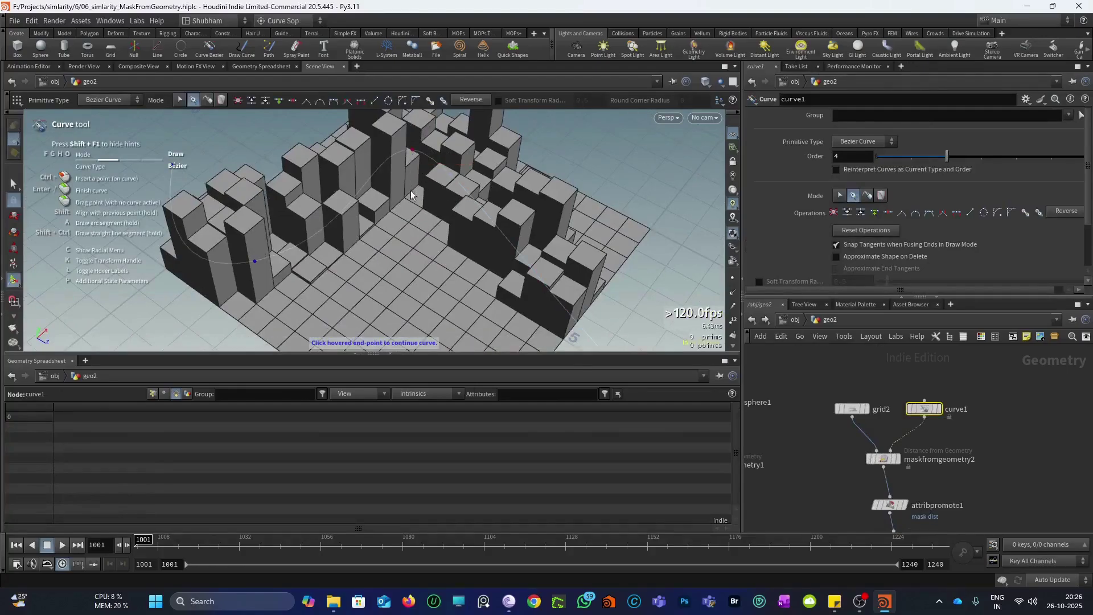
pyautogui.rightClick(411, 194)
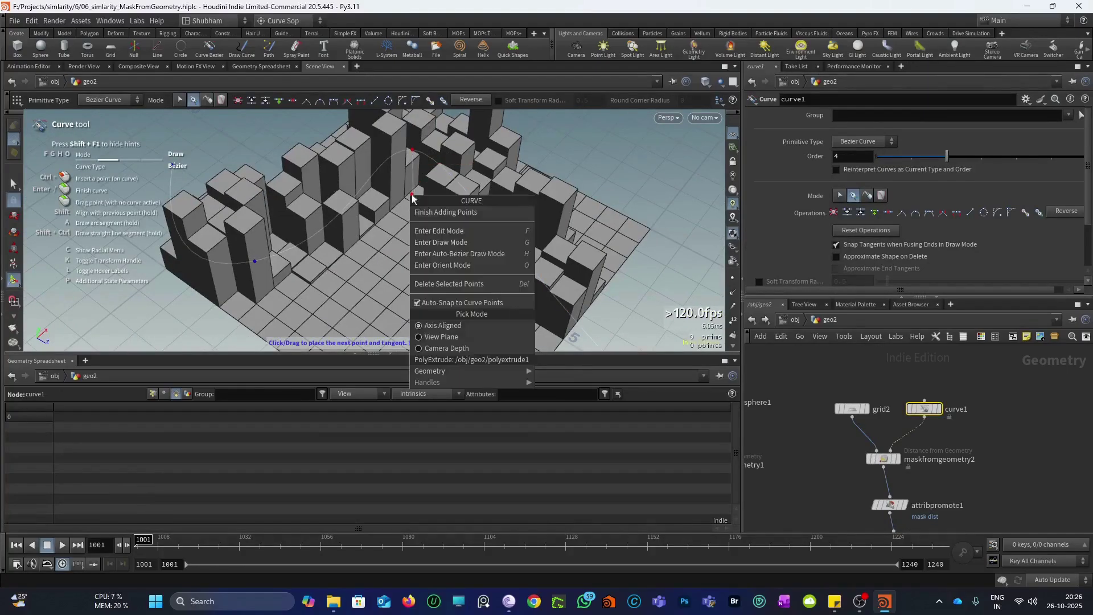
pyautogui.click(436, 213)
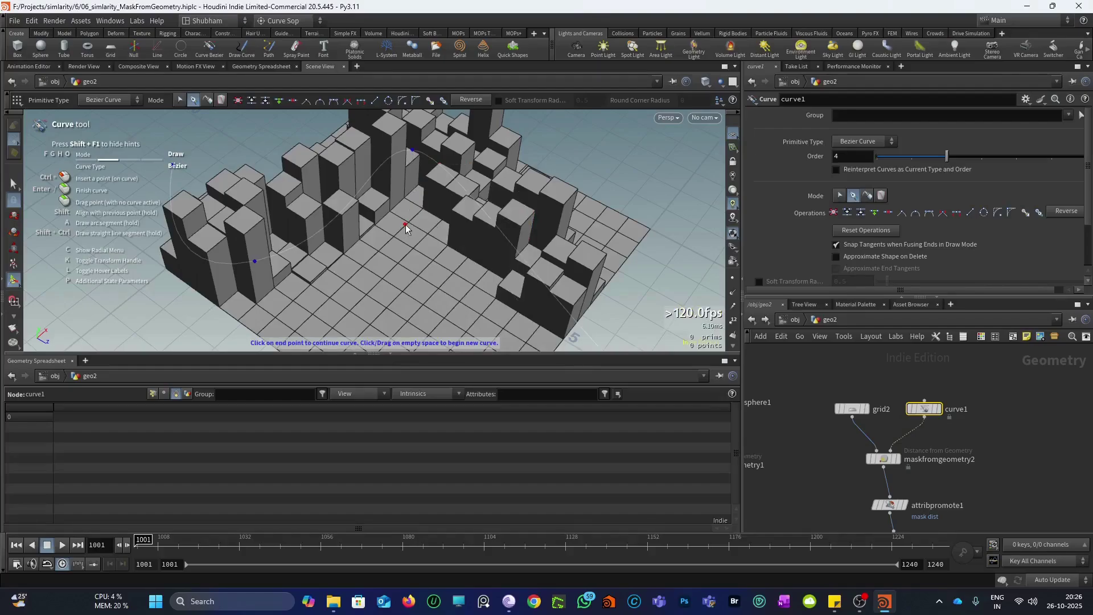
# Step: Switch curve1 to Edit mode and move its middle anchor point to about X 3.06, Z -0.78
pyautogui.press('f')
pyautogui.moveTo(413, 151)
pyautogui.mouseDown()
pyautogui.moveTo(426, 267)
pyautogui.moveTo(454, 179)
pyautogui.mouseUp()
pyautogui.keyDown('alt'); pyautogui.moveTo(454, 179); pyautogui.dragTo(404, 221, button='right'); pyautogui.keyUp('alt')
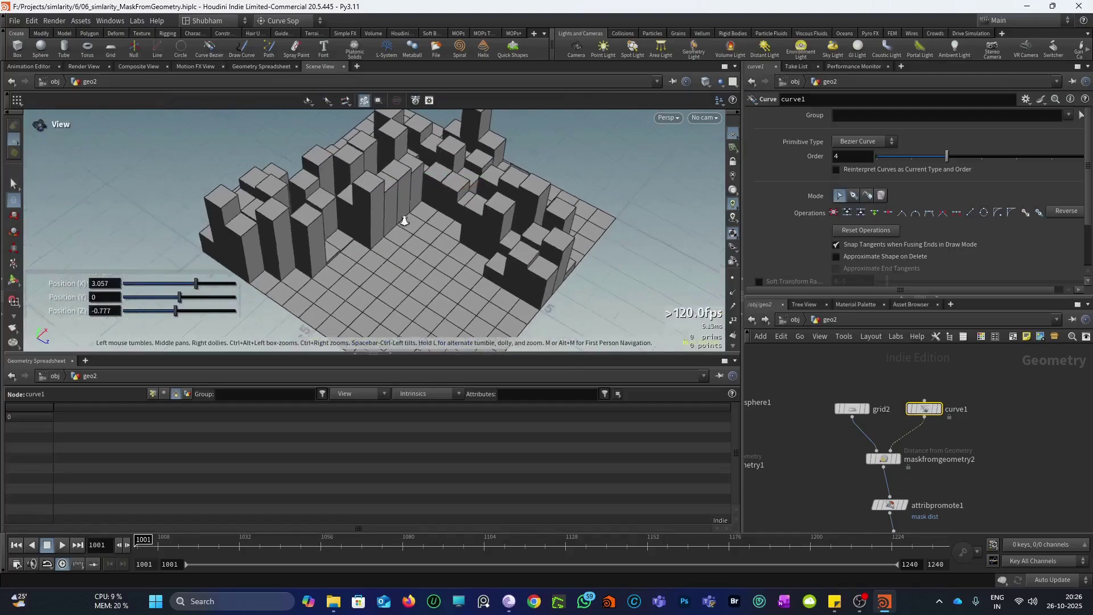
pyautogui.keyDown('alt'); pyautogui.moveTo(405, 221); pyautogui.dragTo(478, 208); pyautogui.keyUp('alt')
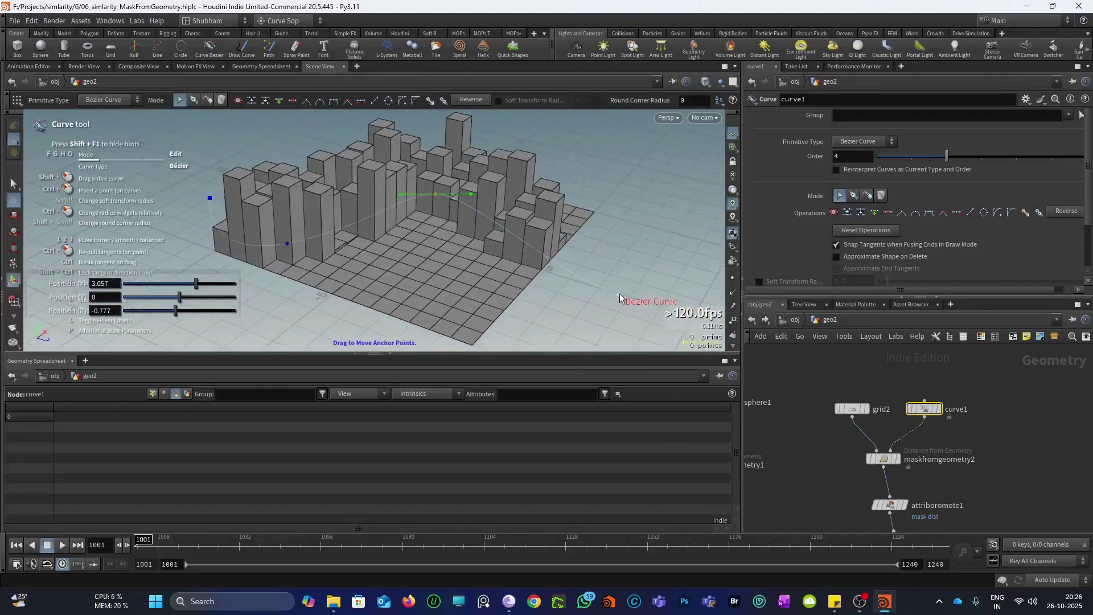
# Step: Move curve1's end anchor point just outside the grid to about X -0.04, Y -0.08, Z 6.31
pyautogui.moveTo(618, 295); pyautogui.dragTo(579, 284)
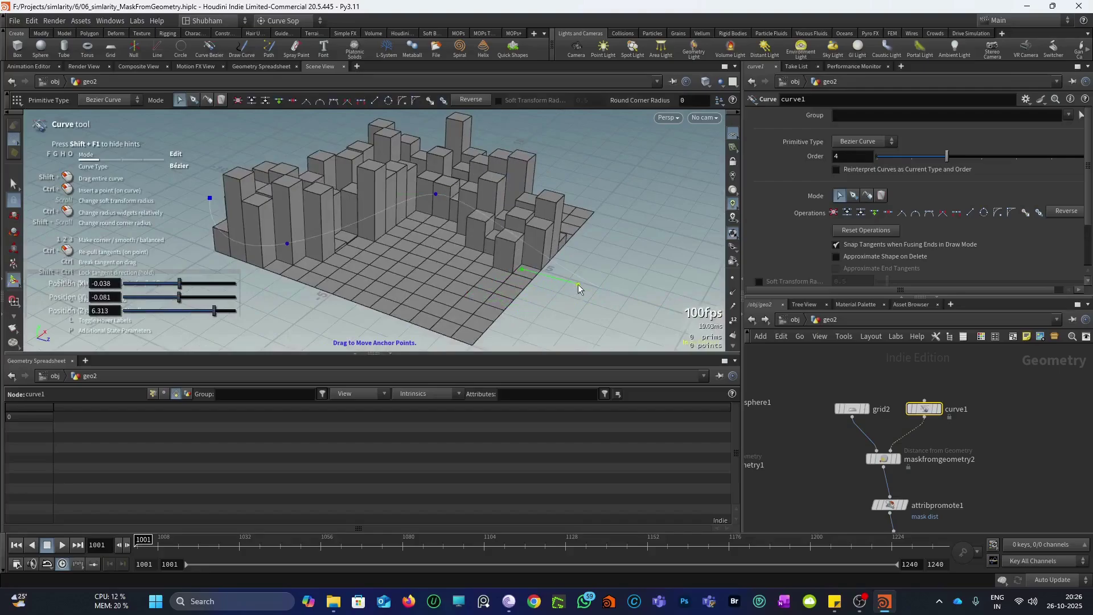
pyautogui.keyDown('alt'); pyautogui.moveTo(450, 291); pyautogui.dragTo(369, 314, button='right'); pyautogui.keyUp('alt')
pyautogui.keyDown('alt'); pyautogui.moveTo(395, 275); pyautogui.dragTo(415, 246); pyautogui.keyUp('alt')
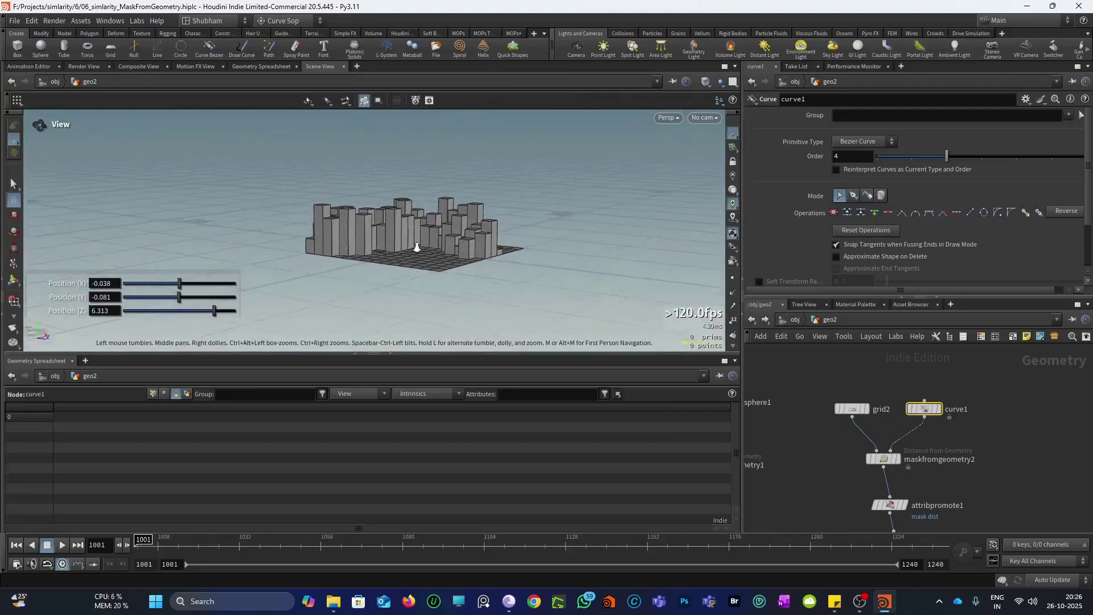
pyautogui.keyDown('alt'); pyautogui.moveTo(414, 246); pyautogui.dragTo(434, 213, button='right'); pyautogui.keyUp('alt')
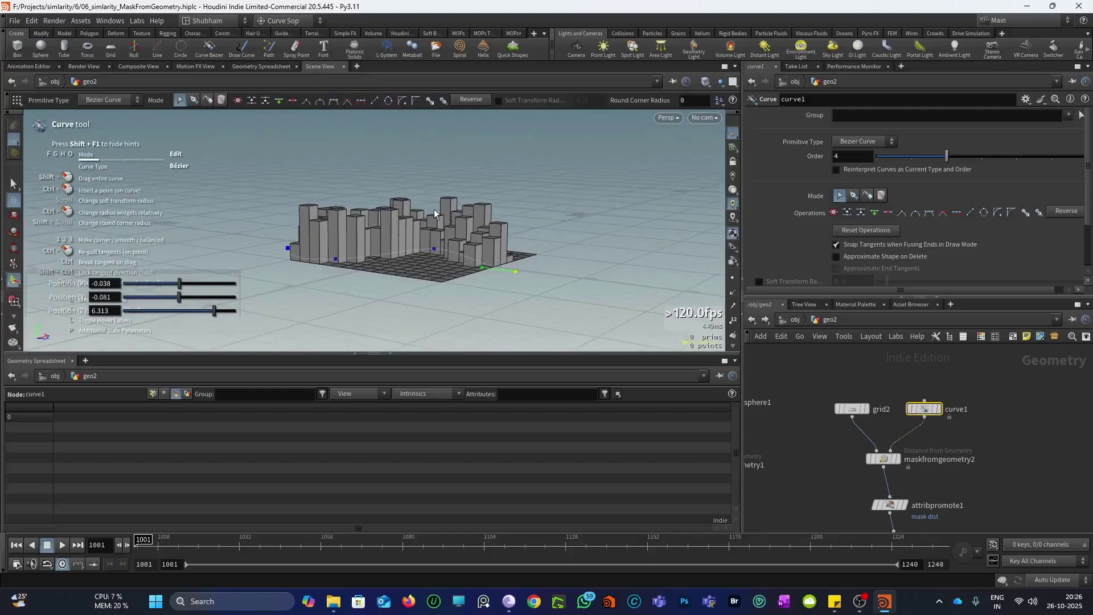
# Step: Reposition curve1's middle anchor point to about X 3.05, Y 0, Z -1.31
pyautogui.keyDown('alt'); pyautogui.moveTo(431, 300); pyautogui.dragTo(479, 143, button='right'); pyautogui.keyUp('alt')
pyautogui.keyDown('alt'); pyautogui.moveTo(426, 225); pyautogui.dragTo(447, 164, button='right'); pyautogui.keyUp('alt')
pyautogui.keyDown('alt'); pyautogui.moveTo(447, 164); pyautogui.dragTo(391, 222); pyautogui.keyUp('alt')
pyautogui.keyDown('alt'); pyautogui.moveTo(404, 206); pyautogui.dragTo(441, 220, button='middle'); pyautogui.keyUp('alt')
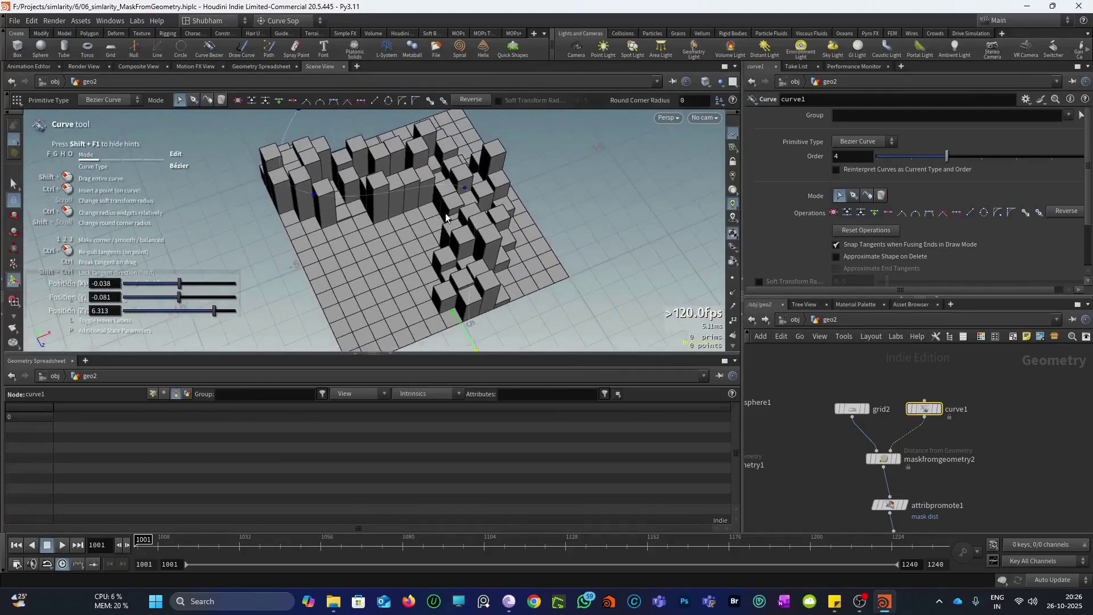
pyautogui.moveTo(465, 192)
pyautogui.mouseDown()
pyautogui.moveTo(379, 244)
pyautogui.moveTo(446, 254)
pyautogui.moveTo(392, 245)
pyautogui.moveTo(457, 188)
pyautogui.mouseUp()
# Step: Go up to the object level, hide geo2, display geo1 and open geo1's node network
pyautogui.scroll(-3, 791, 365)
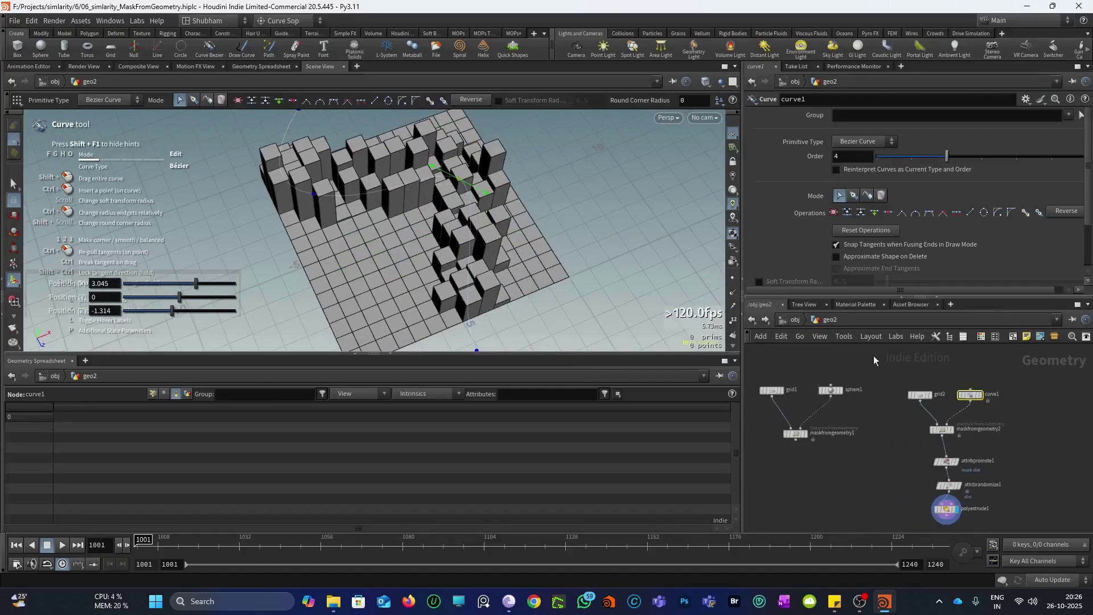
pyautogui.press('u')
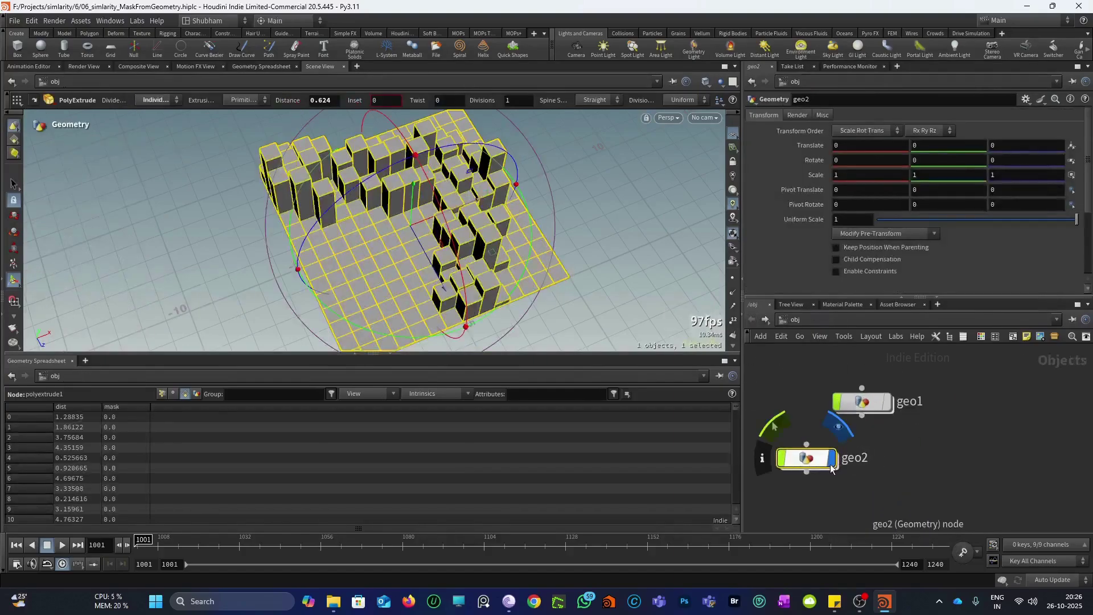
pyautogui.click(831, 460)
pyautogui.click(887, 403)
pyautogui.doubleClick(865, 402)
pyautogui.keyDown('alt'); pyautogui.moveTo(520, 280); pyautogui.dragTo(535, 204); pyautogui.keyUp('alt')
pyautogui.scroll(-3, 535, 205)
pyautogui.scroll(-3, 851, 391)
pyautogui.moveTo(874, 437); pyautogui.dragTo(880, 482, button='middle')
pyautogui.scroll(-3, 879, 481)
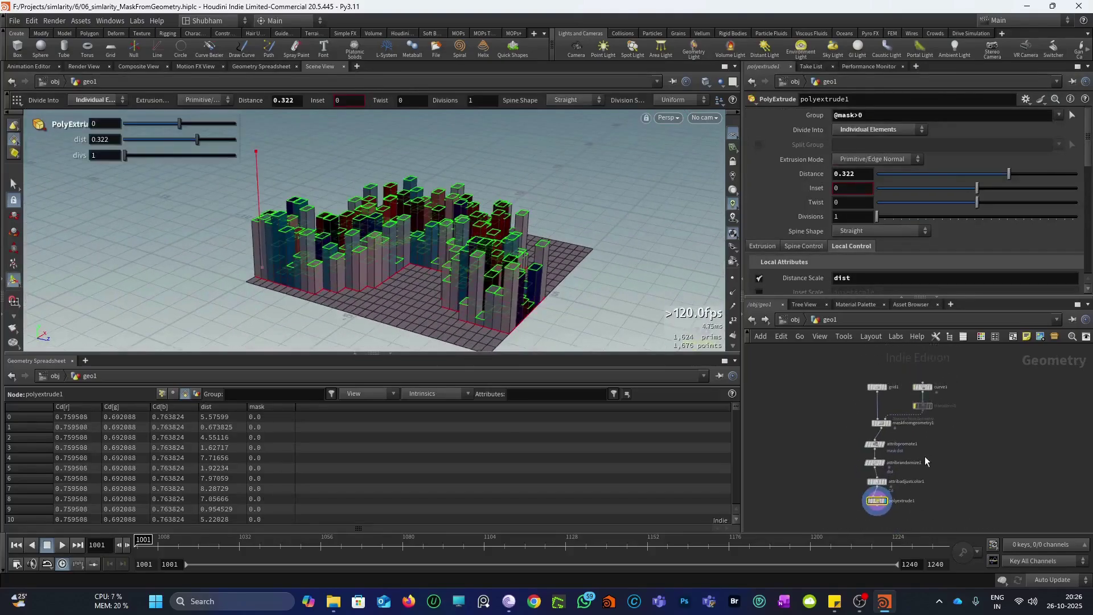
# Step: Select attribadjustcolor1 and examine its color ramp, source attribute and source range
pyautogui.scroll(3, 518, 261)
pyautogui.scroll(3, 914, 505)
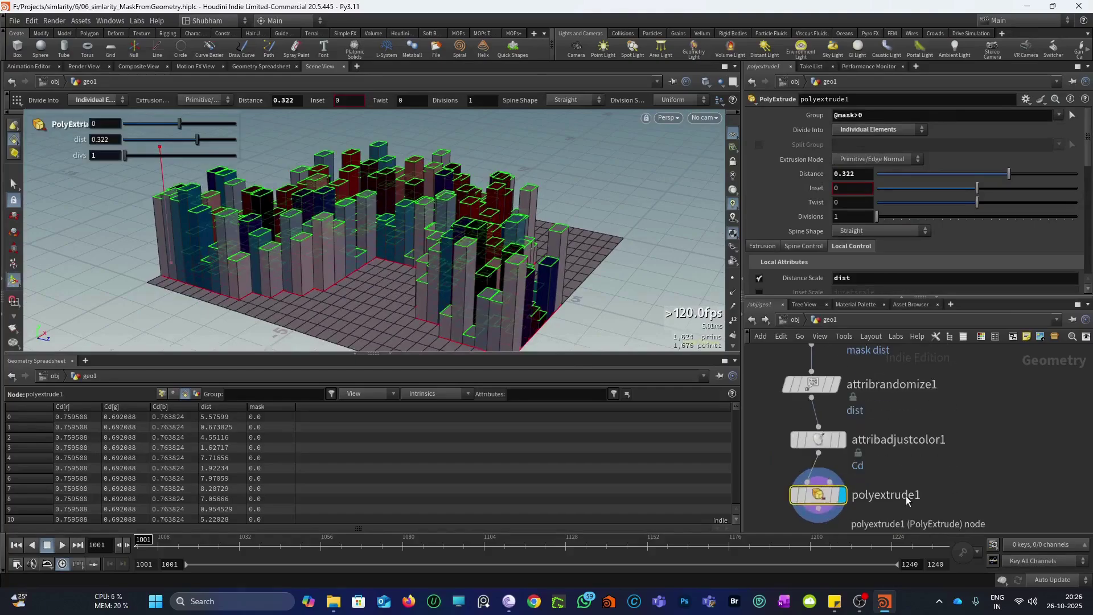
pyautogui.scroll(-1, 931, 485)
pyautogui.click(844, 454)
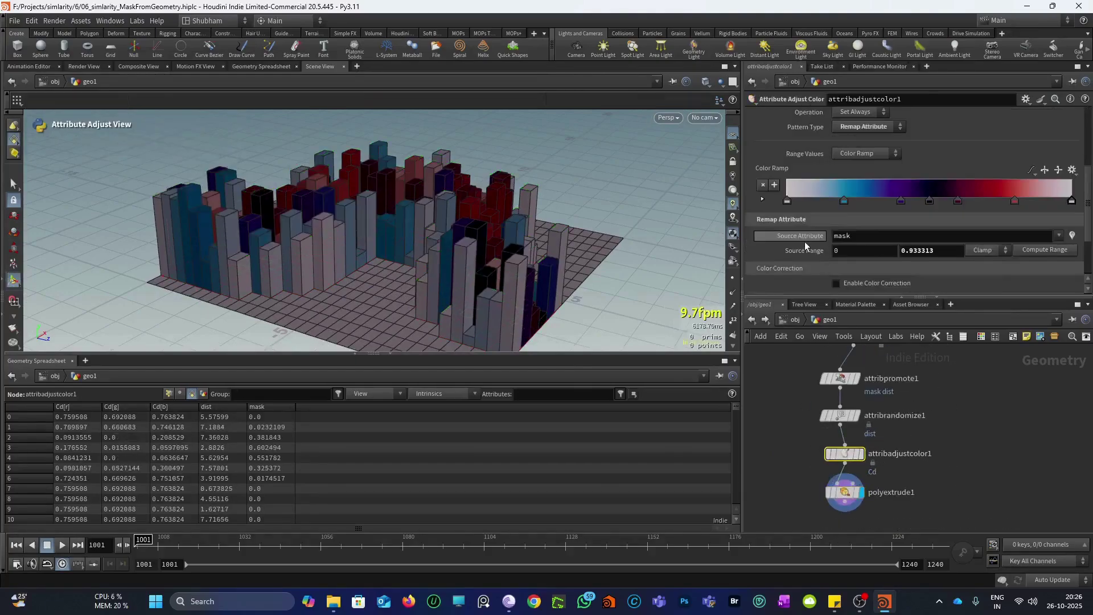
pyautogui.scroll(-2, 804, 241)
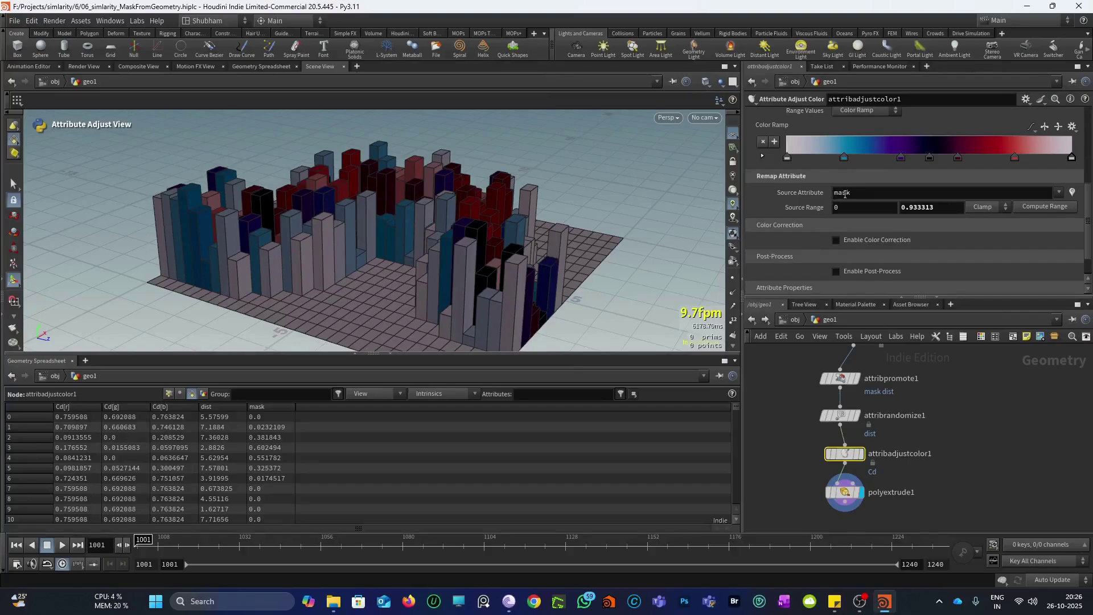
pyautogui.scroll(-3, 926, 484)
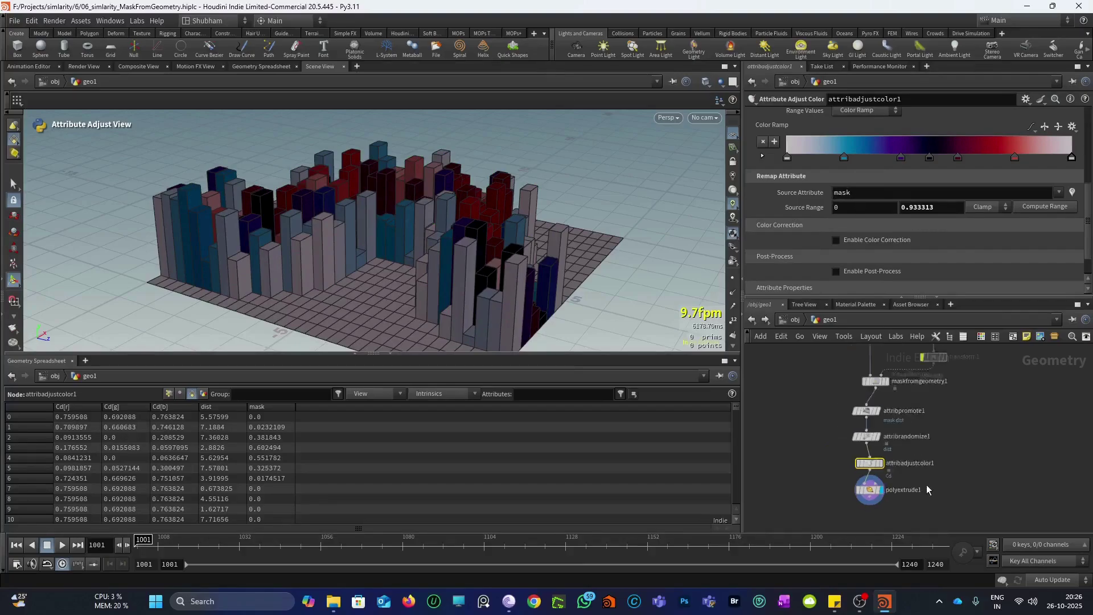
# Step: Select curve1 and move one of its anchor points to about X 2.64, Y 0, Z 2.34
pyautogui.moveTo(927, 434); pyautogui.dragTo(929, 480, button='middle')
pyautogui.scroll(4, 930, 420)
pyautogui.click(935, 385)
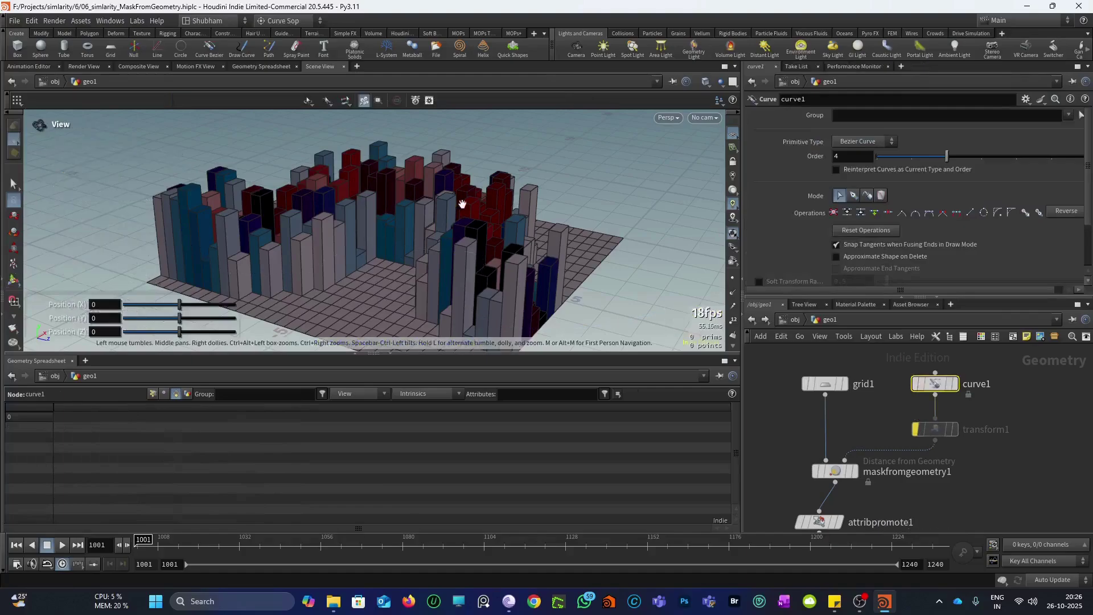
pyautogui.keyDown('alt'); pyautogui.moveTo(466, 203); pyautogui.dragTo(424, 264); pyautogui.keyUp('alt')
pyautogui.moveTo(471, 204); pyautogui.dragTo(721, 205)
pyautogui.keyDown('alt'); pyautogui.scroll(-3, 530, 213); pyautogui.keyUp('alt')
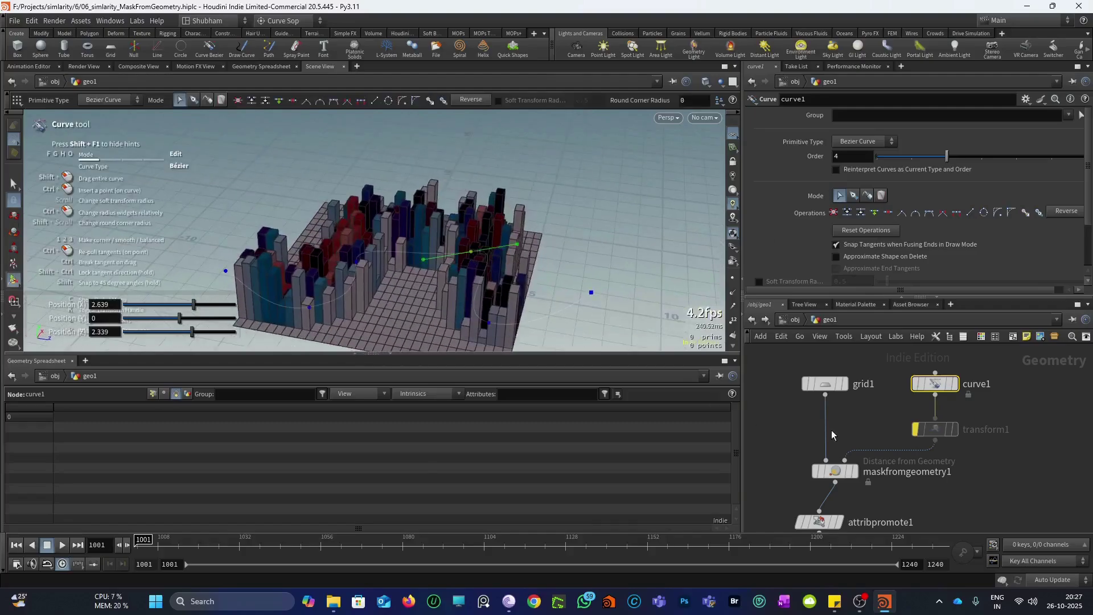
# Step: Go up to the object level, display and select geo2, hide geo1 and inspect geo2's extruded blocks
pyautogui.press('u')
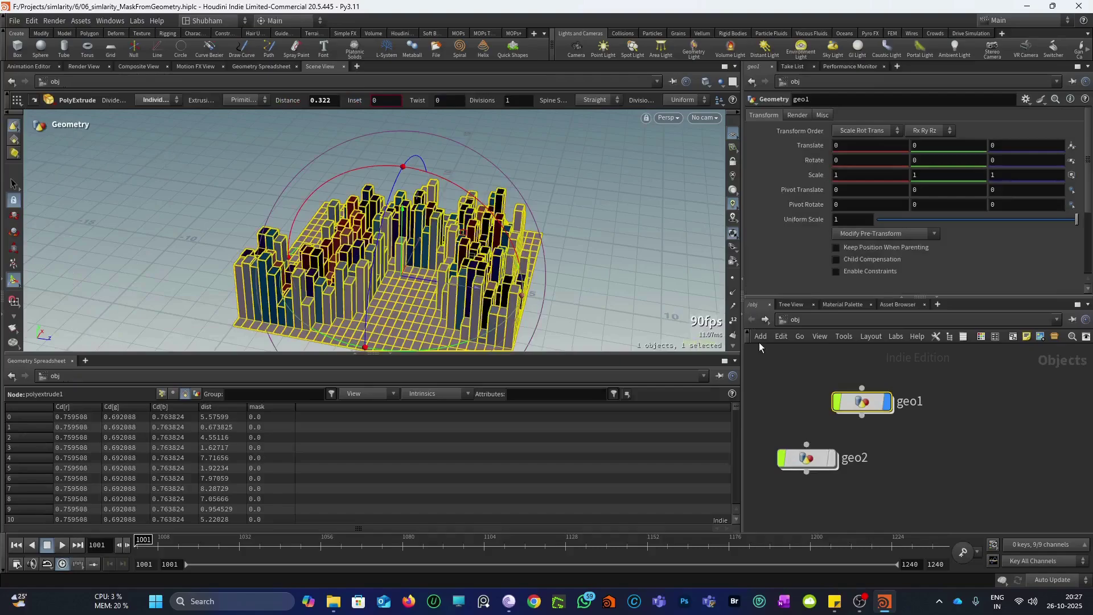
pyautogui.click(831, 458)
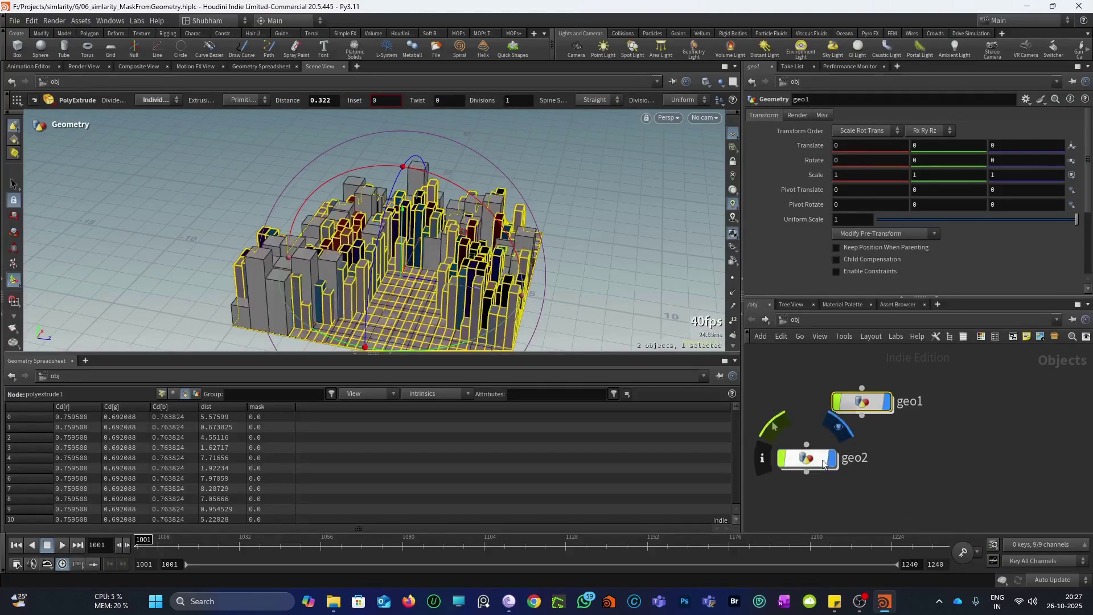
pyautogui.click(805, 458)
pyautogui.keyDown('alt'); pyautogui.scroll(-3, 468, 224); pyautogui.keyUp('alt')
pyautogui.moveTo(468, 223)
pyautogui.keyDown('alt'); pyautogui.mouseDown()
pyautogui.moveTo(438, 204)
pyautogui.moveTo(472, 228)
pyautogui.mouseUp(); pyautogui.keyUp('alt')
pyautogui.click(888, 402)
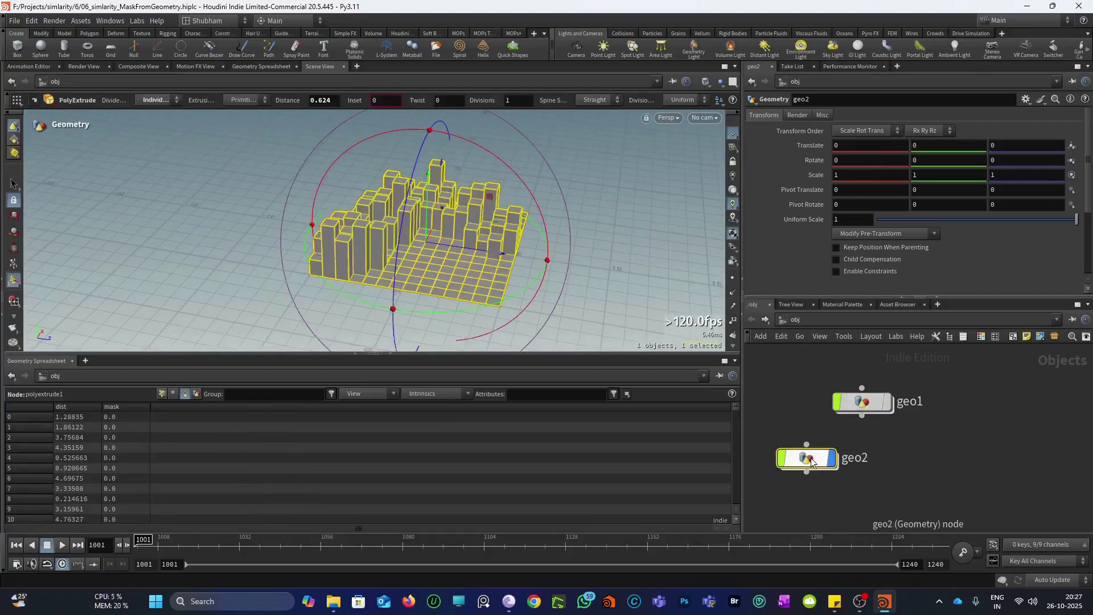
pyautogui.keyDown('alt'); pyautogui.moveTo(439, 292); pyautogui.dragTo(418, 232); pyautogui.keyUp('alt')
pyautogui.keyDown('alt'); pyautogui.scroll(2, 449, 194); pyautogui.keyUp('alt')
pyautogui.keyDown('alt'); pyautogui.moveTo(460, 167); pyautogui.dragTo(460, 201, button='middle'); pyautogui.keyUp('alt')
pyautogui.keyDown('alt'); pyautogui.scroll(2, 460, 200); pyautogui.keyUp('alt')
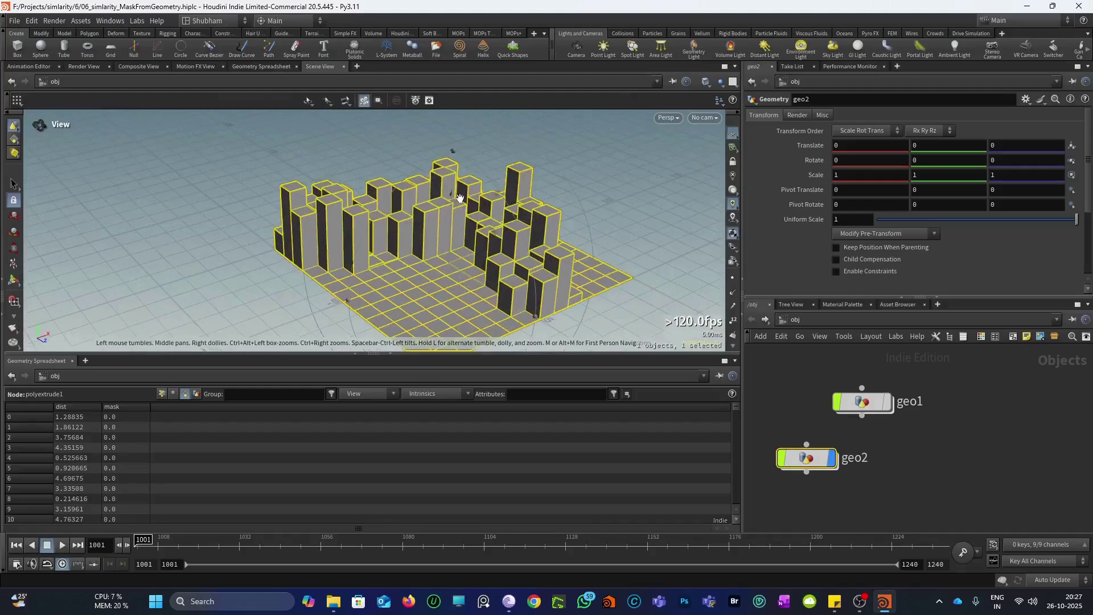